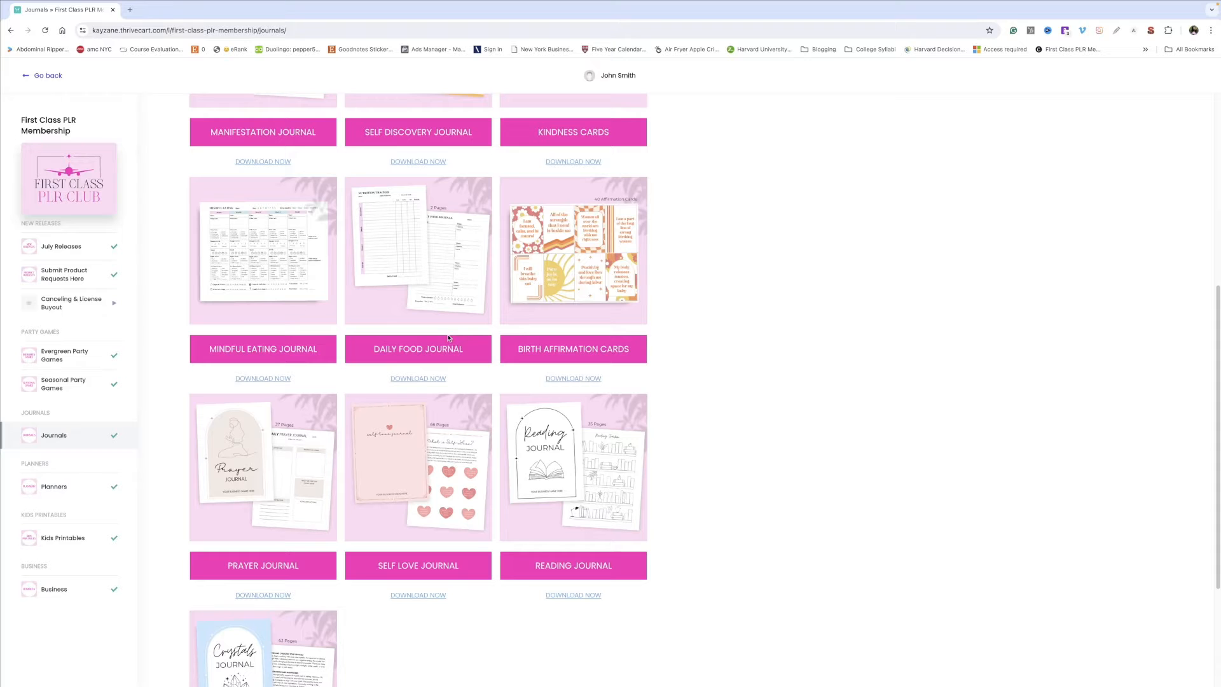
Step: Browse the journal and planner products in the membership library
{"action": "scroll", "coordinate": [449, 338], "scroll_direction": "up", "scroll_amount": 10}
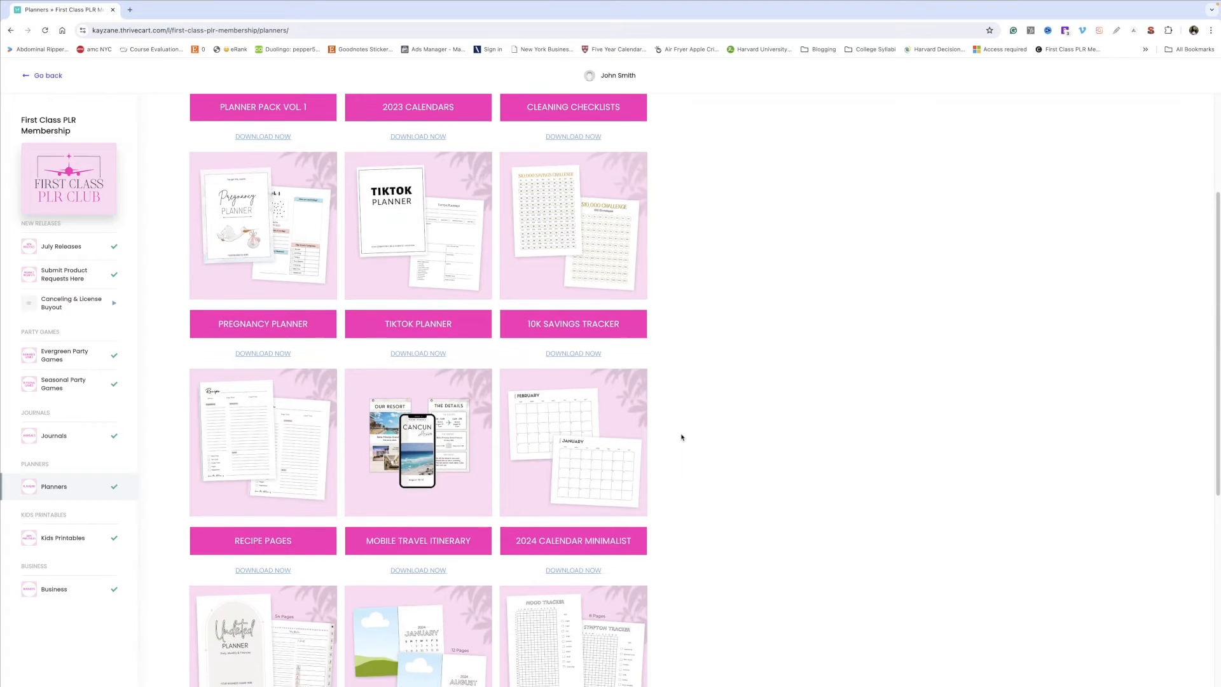
{"action": "scroll", "coordinate": [682, 438], "scroll_direction": "down", "scroll_amount": 1}
{"action": "scroll", "coordinate": [681, 438], "scroll_direction": "down", "scroll_amount": 3}
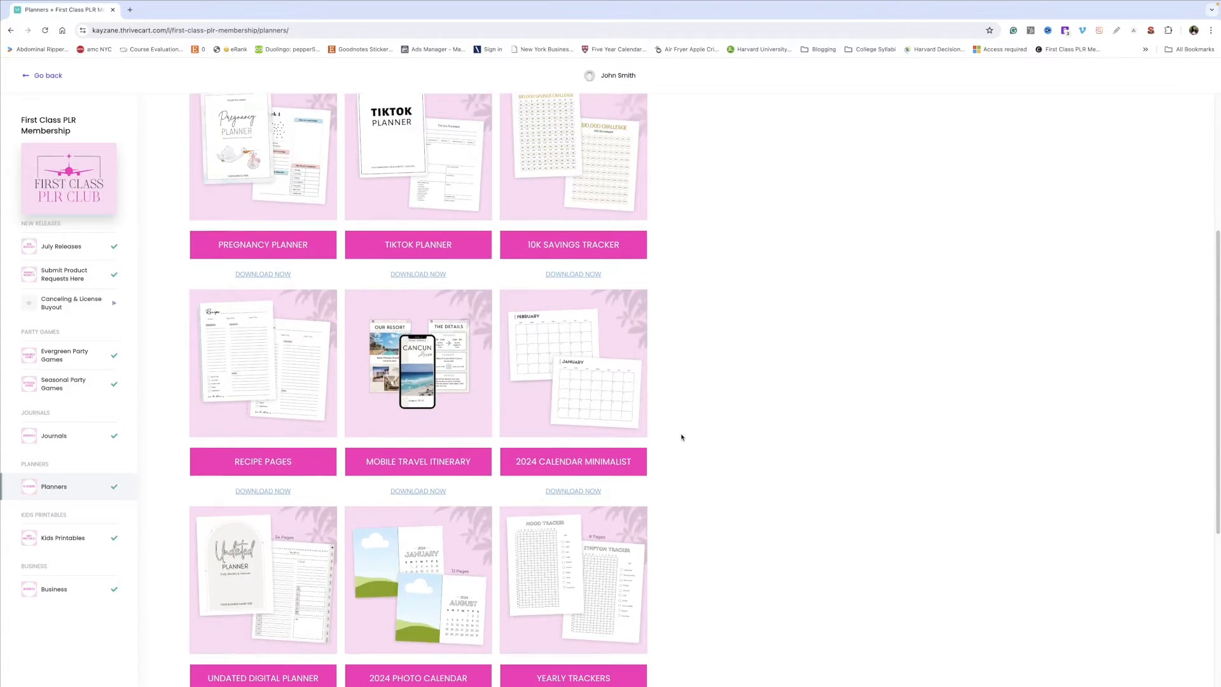
{"action": "scroll", "coordinate": [682, 438], "scroll_direction": "down", "scroll_amount": 2}
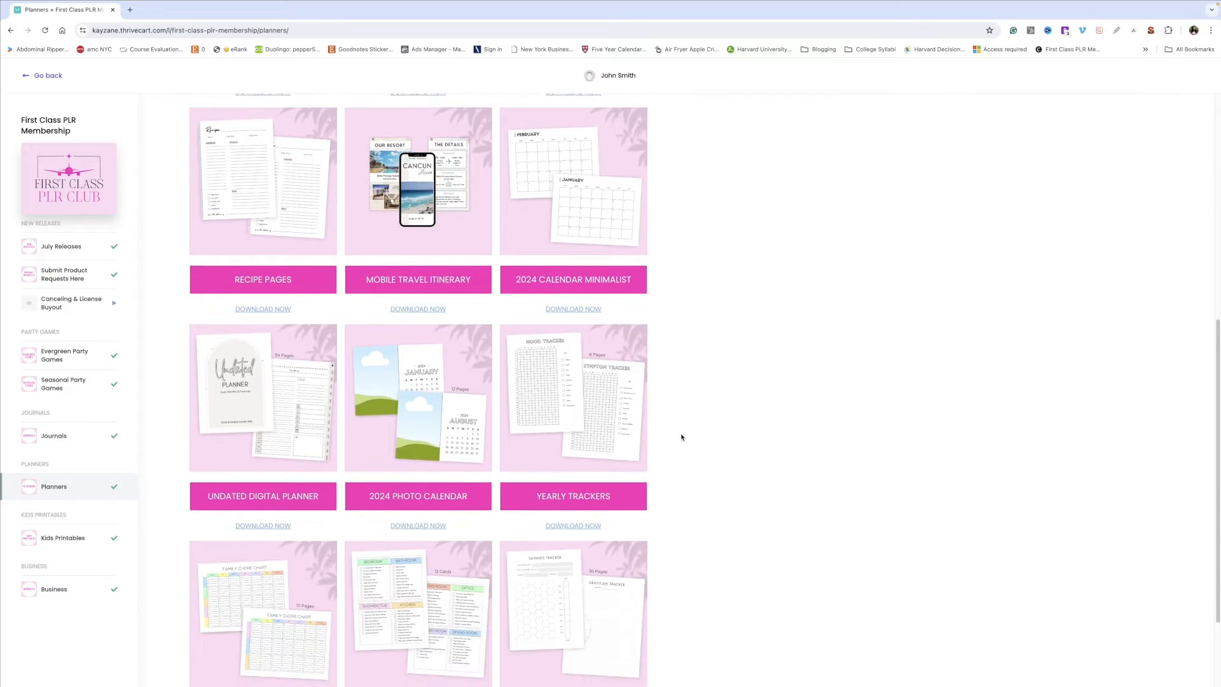
{"action": "scroll", "coordinate": [682, 438], "scroll_direction": "down", "scroll_amount": 1}
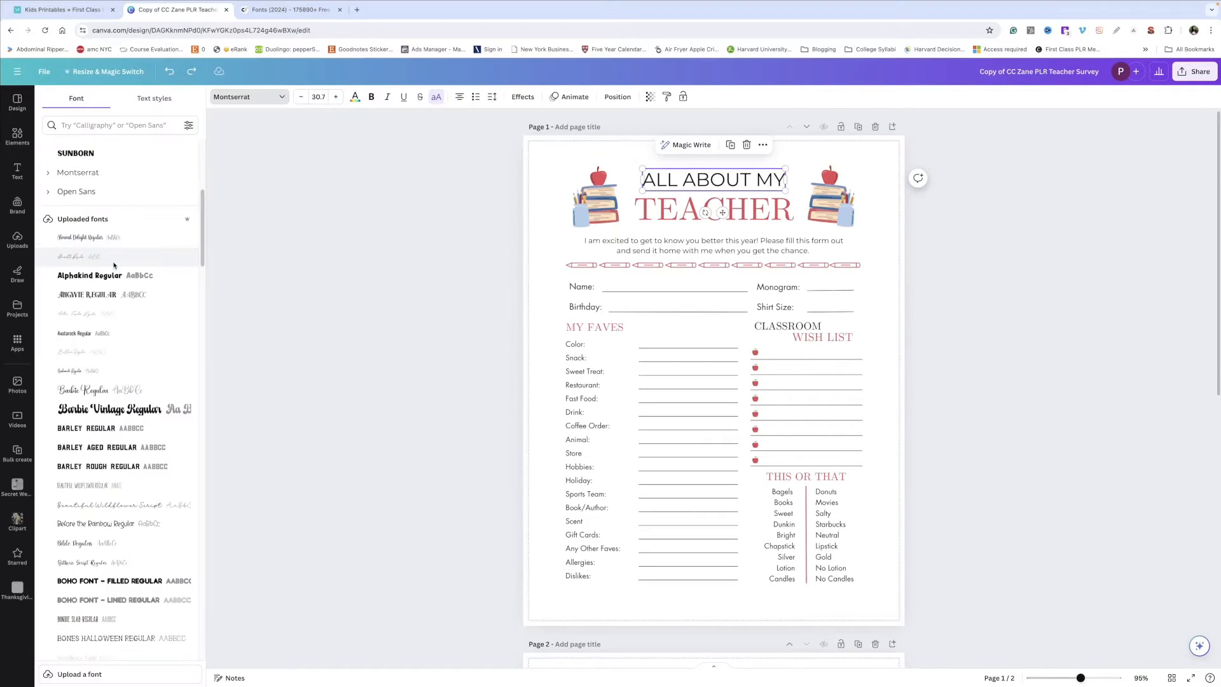
Step: Browse the uploaded fonts available for the selected title text
{"action": "scroll", "coordinate": [115, 262], "scroll_direction": "down", "scroll_amount": 2}
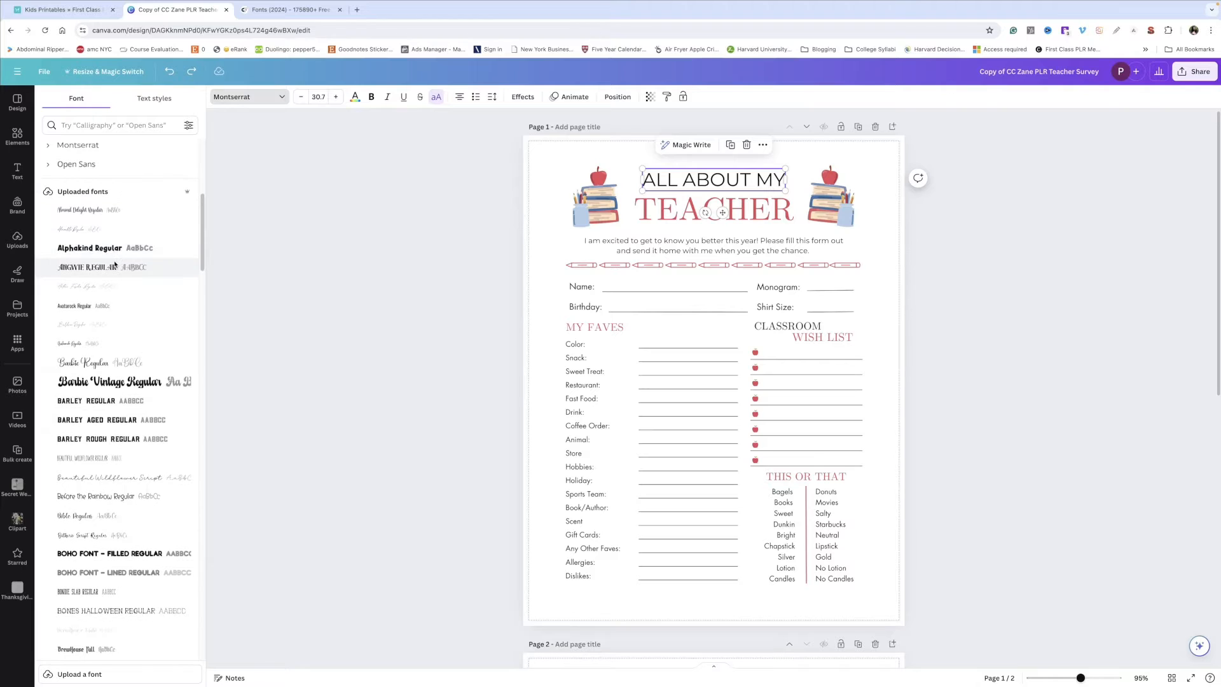
{"action": "scroll", "coordinate": [115, 262], "scroll_direction": "down", "scroll_amount": 1}
{"action": "scroll", "coordinate": [116, 262], "scroll_direction": "down", "scroll_amount": 2}
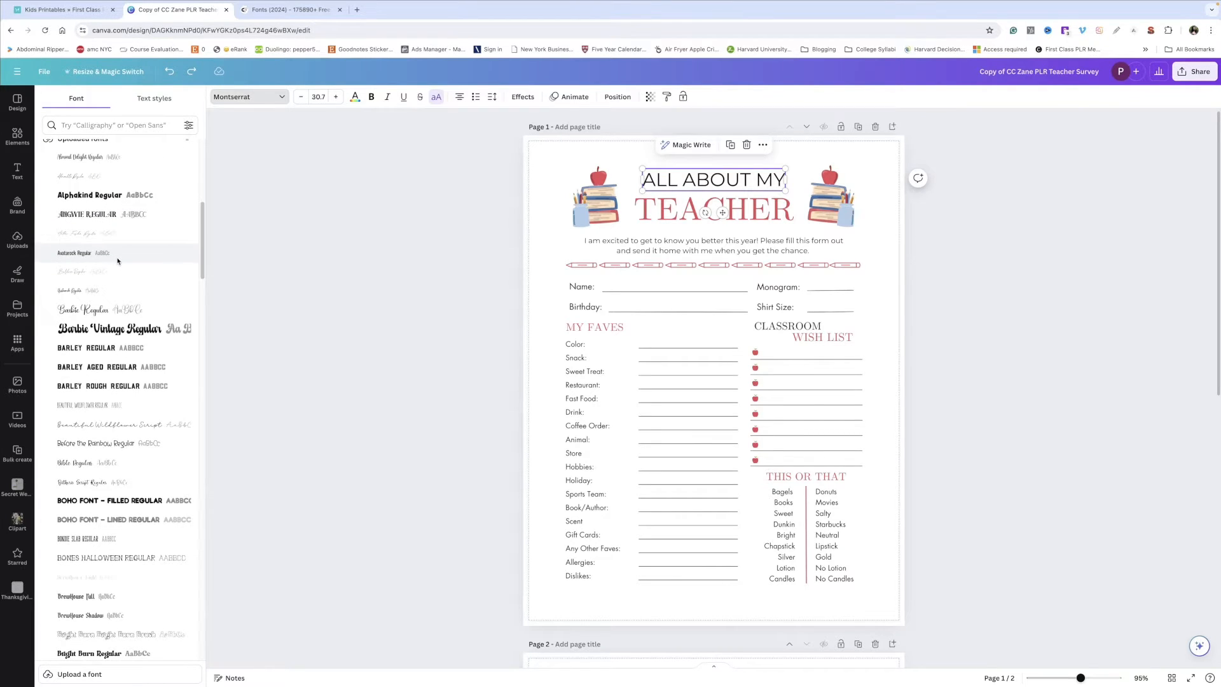
{"action": "scroll", "coordinate": [117, 261], "scroll_direction": "down", "scroll_amount": 5}
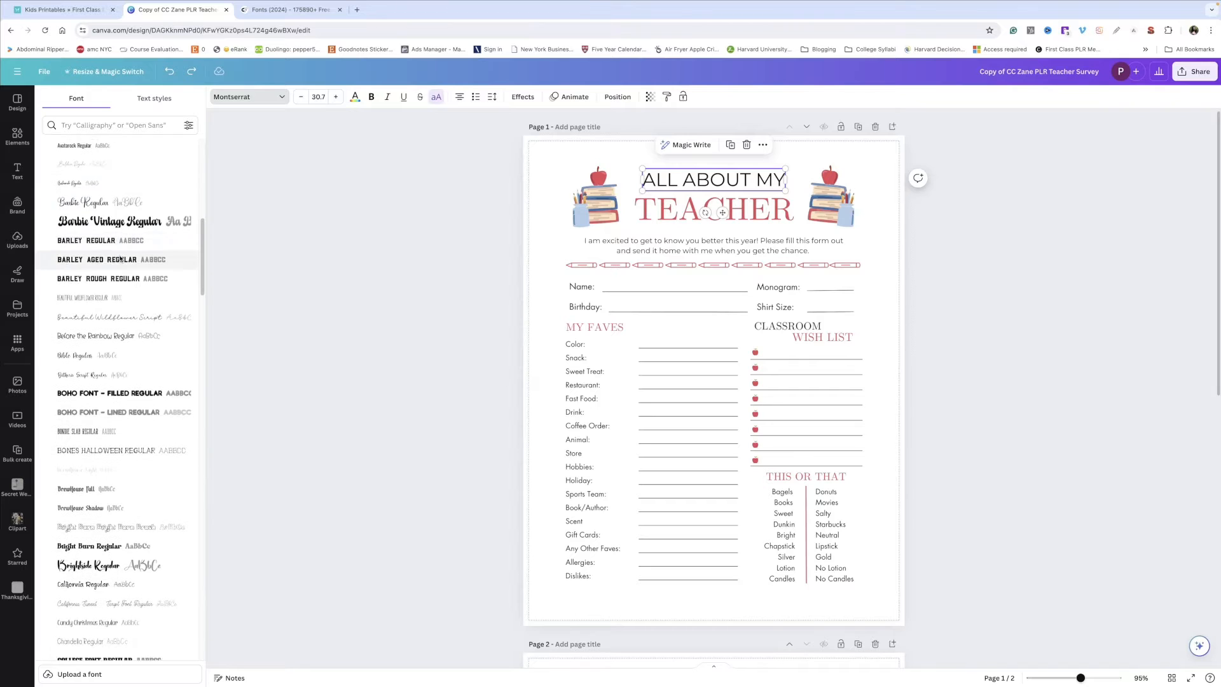
{"action": "scroll", "coordinate": [121, 260], "scroll_direction": "down", "scroll_amount": 3}
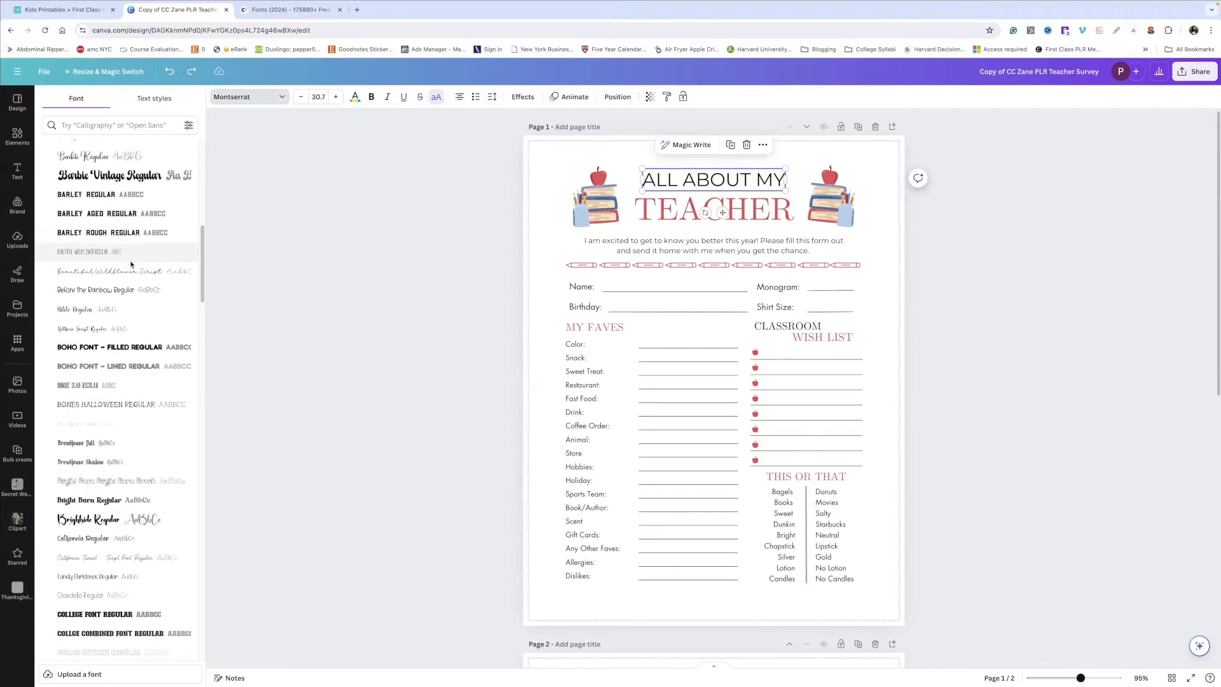
{"action": "scroll", "coordinate": [134, 265], "scroll_direction": "down", "scroll_amount": 3}
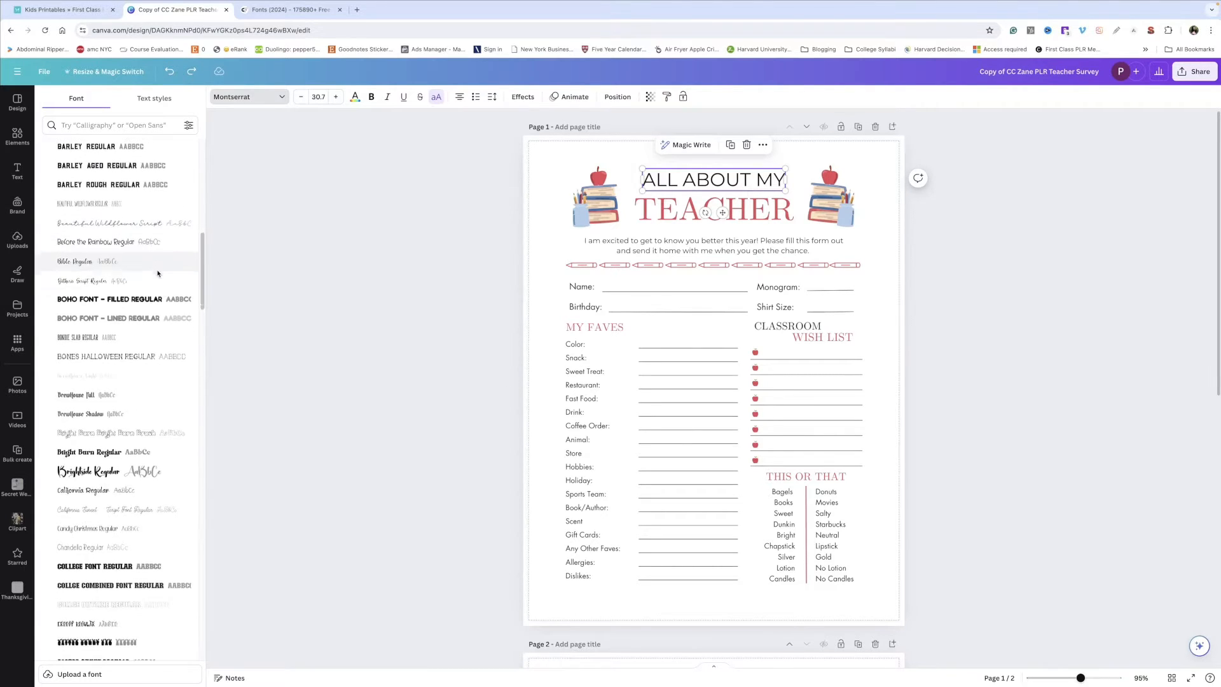
{"action": "scroll", "coordinate": [157, 274], "scroll_direction": "down", "scroll_amount": 20}
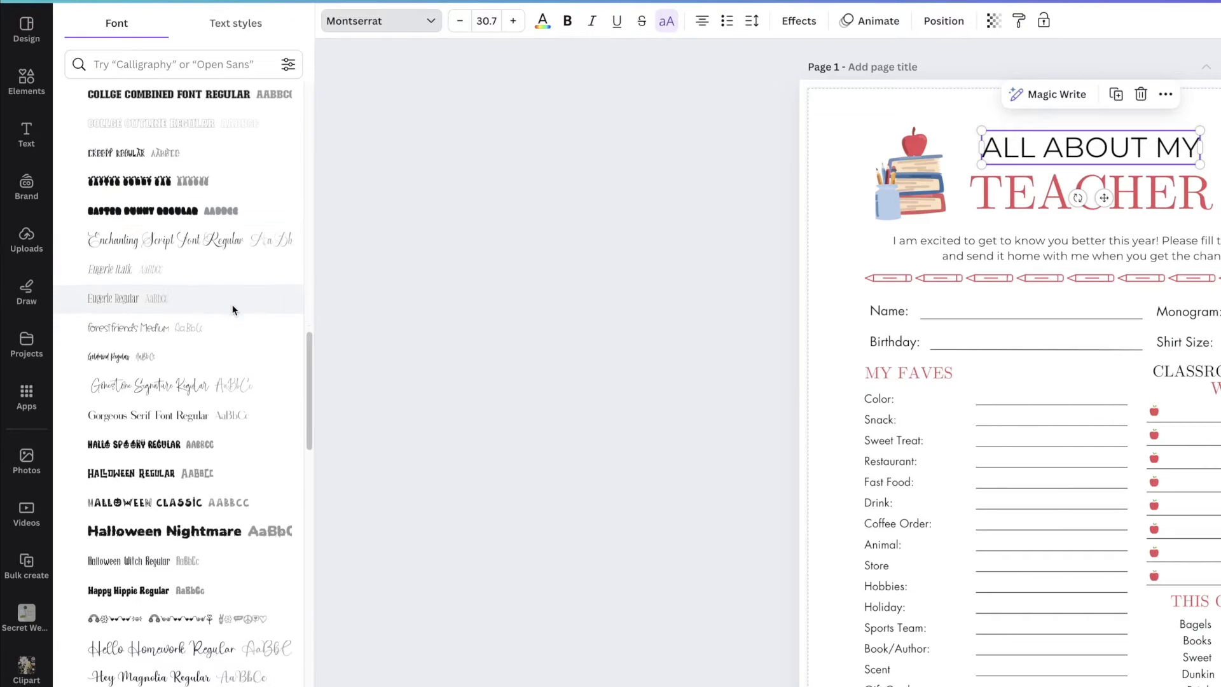
{"action": "scroll", "coordinate": [232, 309], "scroll_direction": "down", "scroll_amount": 10}
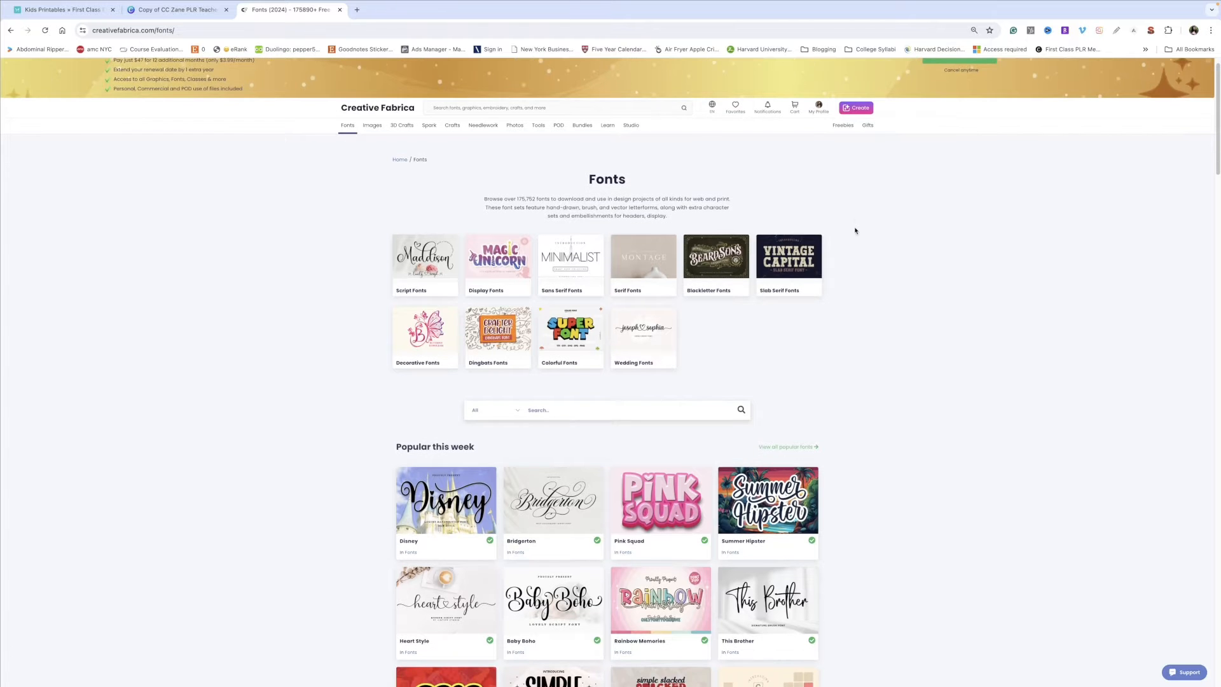
{"action": "scroll", "coordinate": [855, 229], "scroll_direction": "down", "scroll_amount": 3}
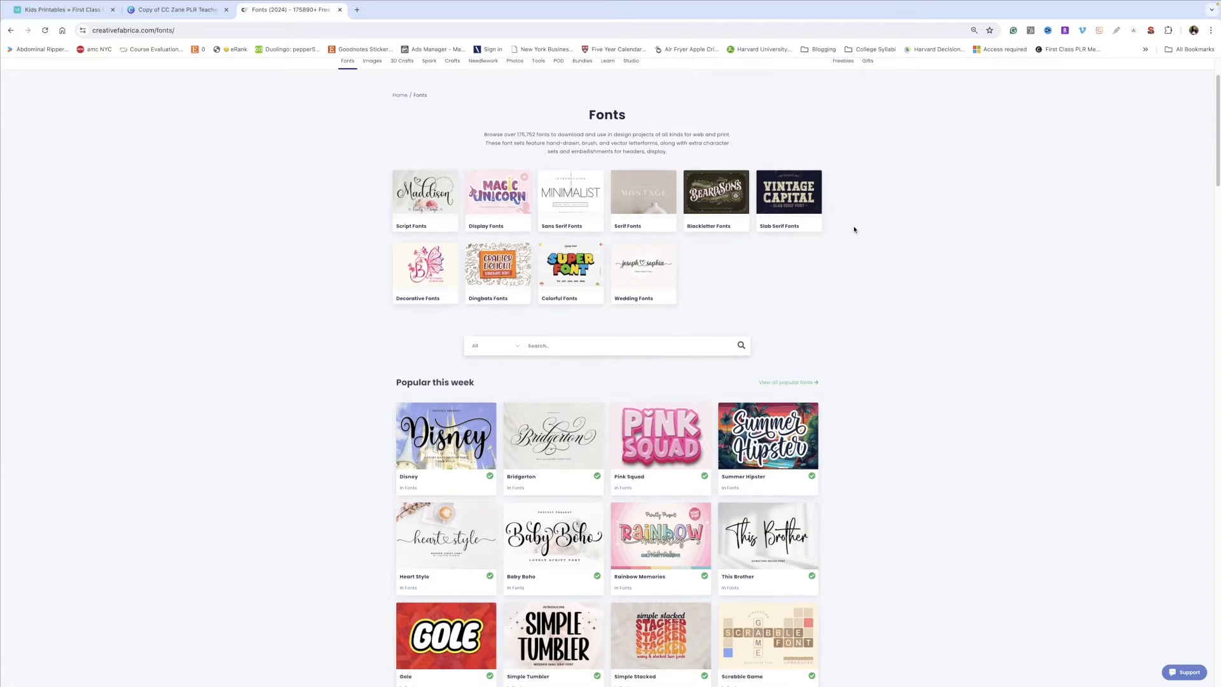
Step: Switch to the Creative Fabrica fonts page and browse the popular and new font releases
{"action": "scroll", "coordinate": [737, 204], "scroll_direction": "down", "scroll_amount": 3}
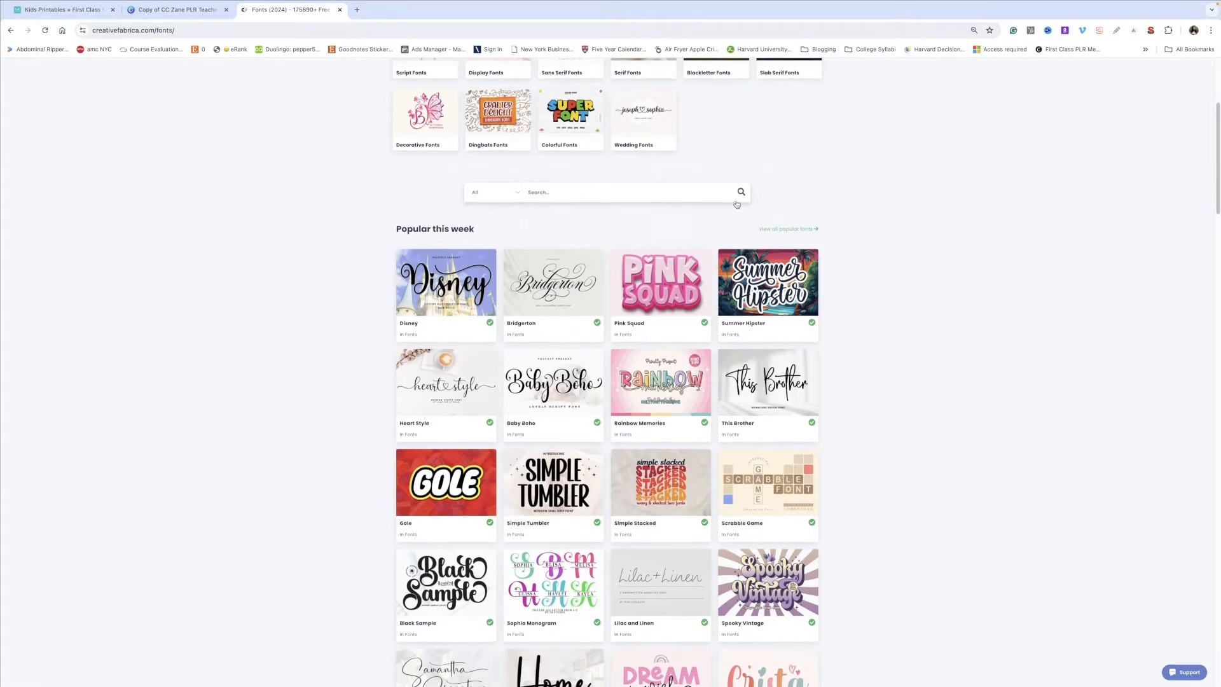
{"action": "scroll", "coordinate": [737, 204], "scroll_direction": "down", "scroll_amount": 4}
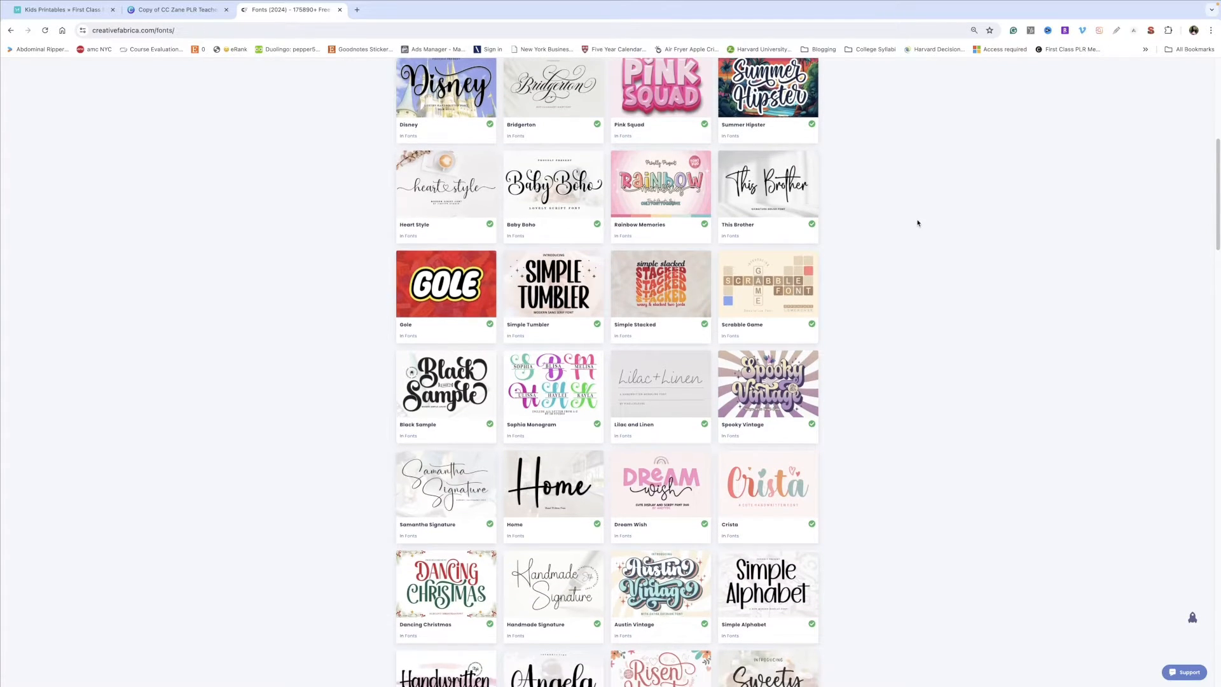
{"action": "scroll", "coordinate": [855, 254], "scroll_direction": "down", "scroll_amount": 2}
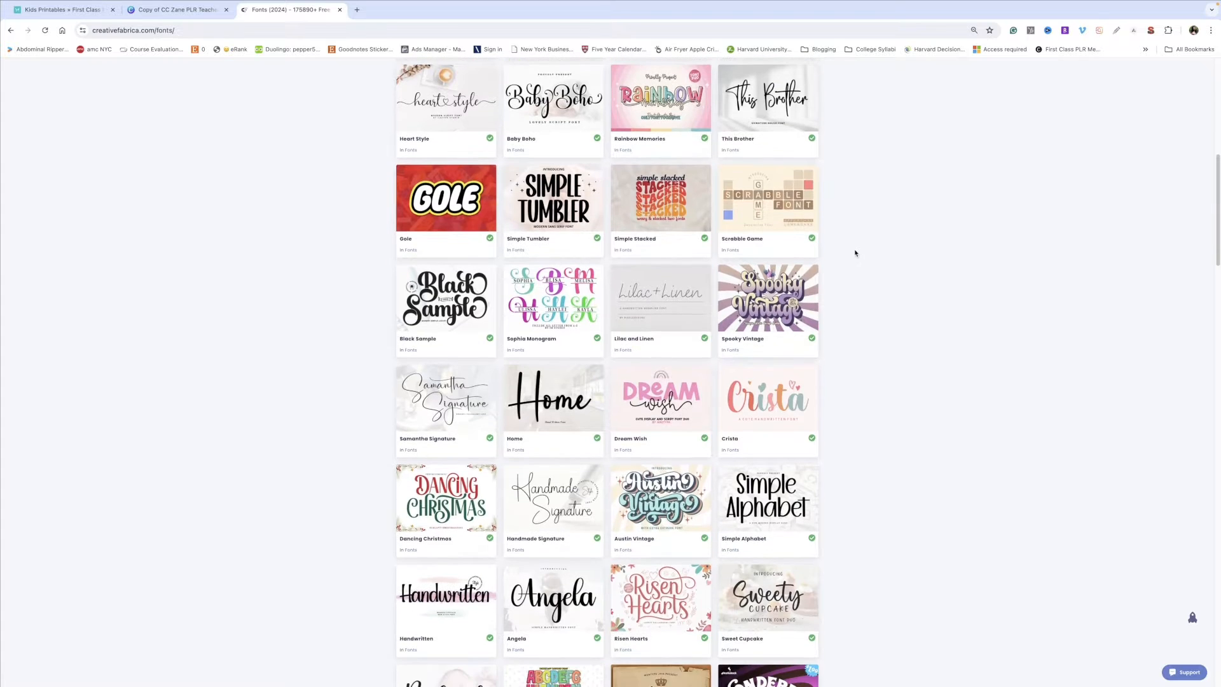
{"action": "scroll", "coordinate": [856, 253], "scroll_direction": "down", "scroll_amount": 1}
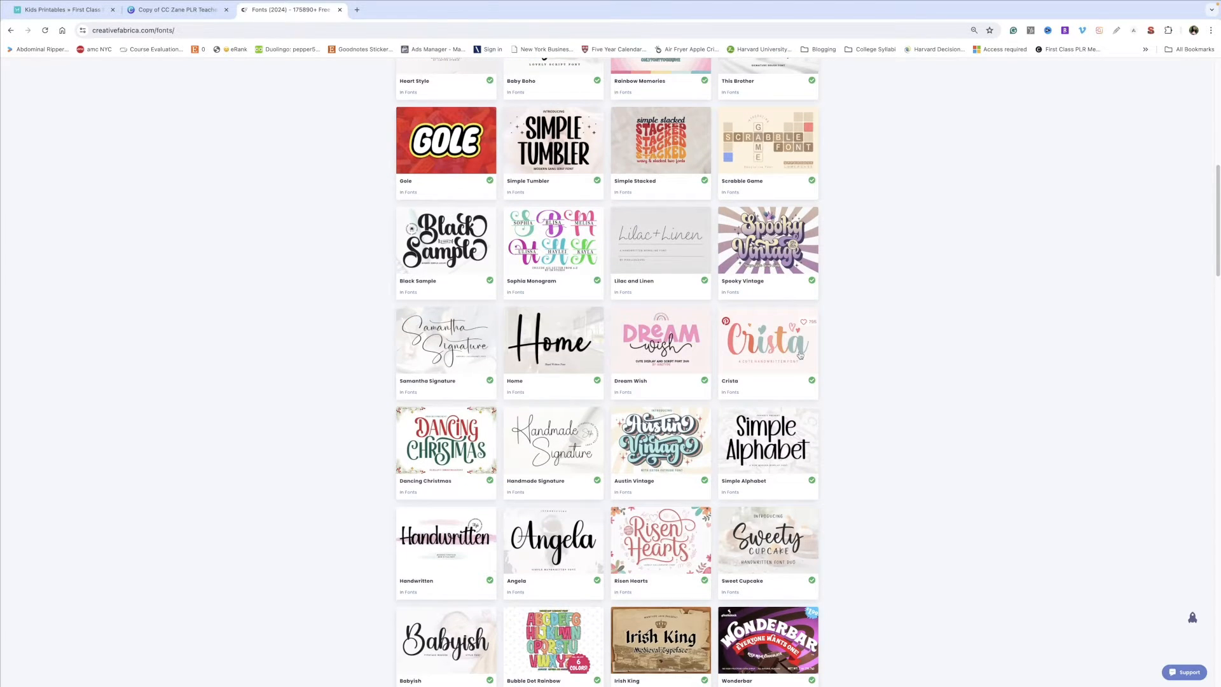
{"action": "scroll", "coordinate": [800, 355], "scroll_direction": "down", "scroll_amount": 10}
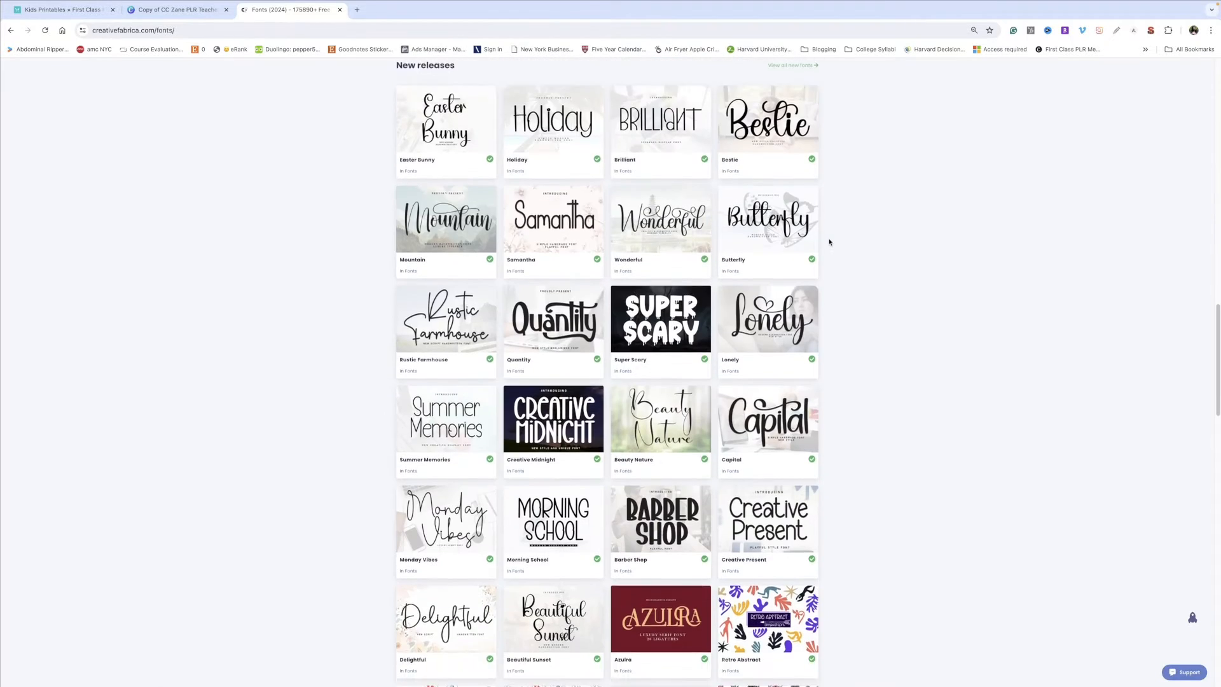
{"action": "scroll", "coordinate": [830, 242], "scroll_direction": "down", "scroll_amount": 3}
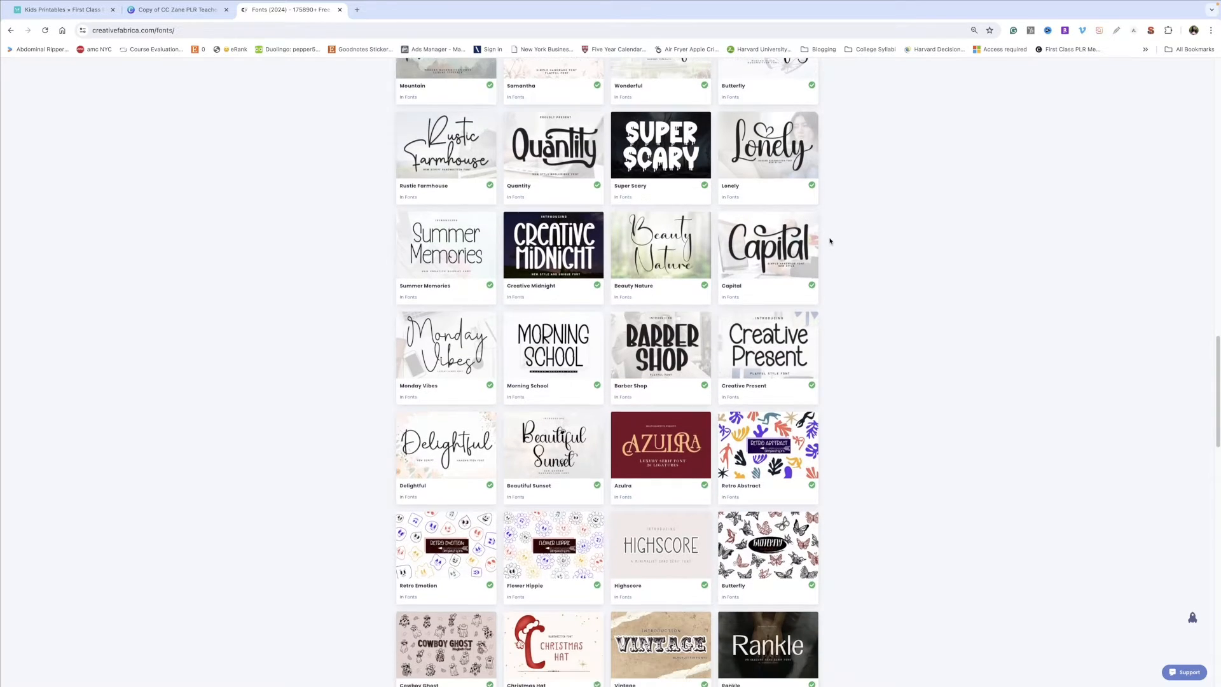
{"action": "scroll", "coordinate": [830, 241], "scroll_direction": "down", "scroll_amount": 1}
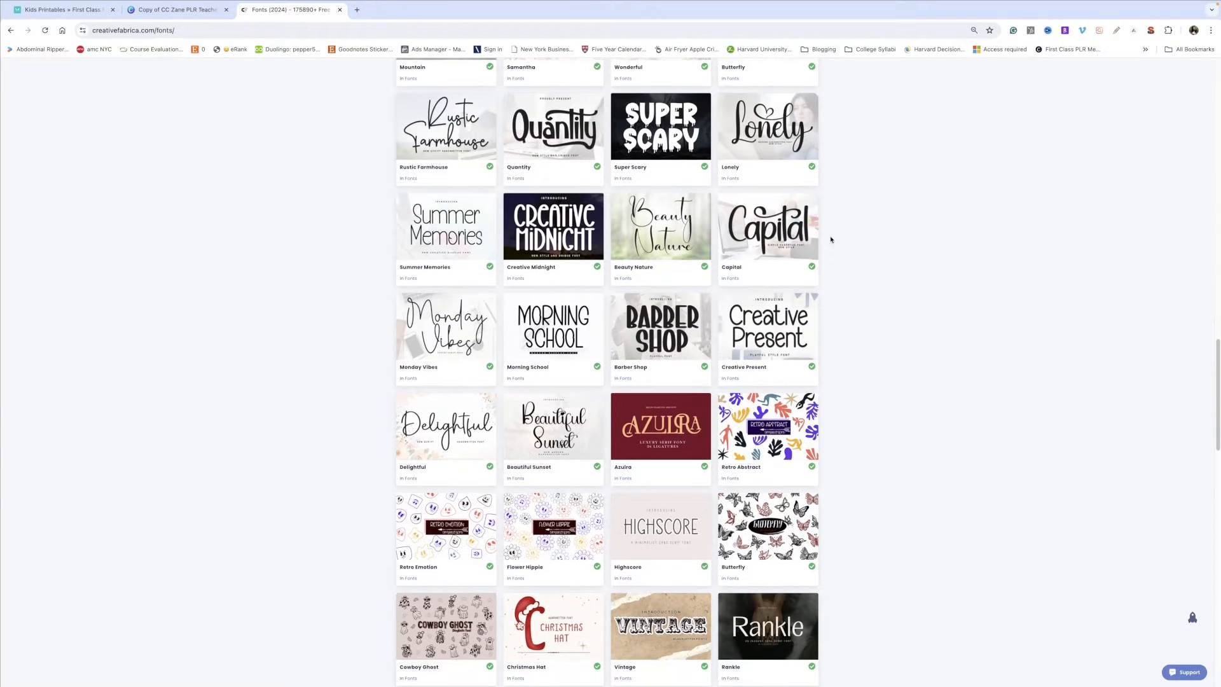
{"action": "scroll", "coordinate": [830, 240], "scroll_direction": "down", "scroll_amount": 1}
{"action": "scroll", "coordinate": [830, 240], "scroll_direction": "down", "scroll_amount": 3}
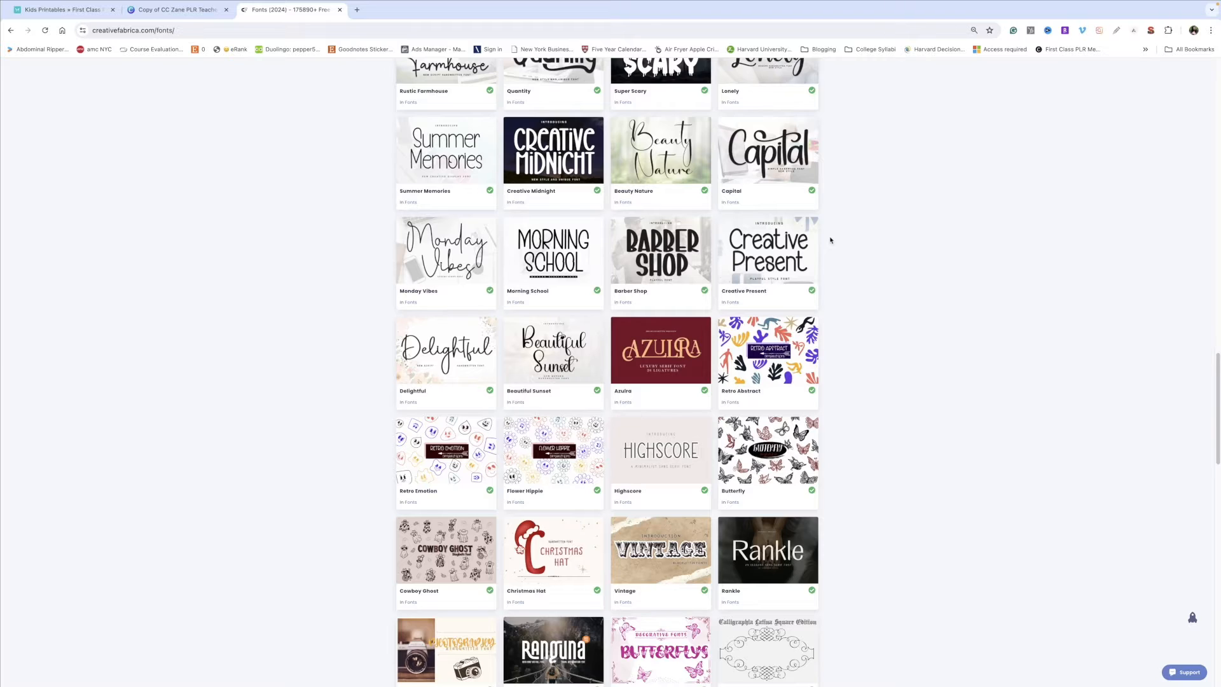
{"action": "scroll", "coordinate": [830, 240], "scroll_direction": "down", "scroll_amount": 4}
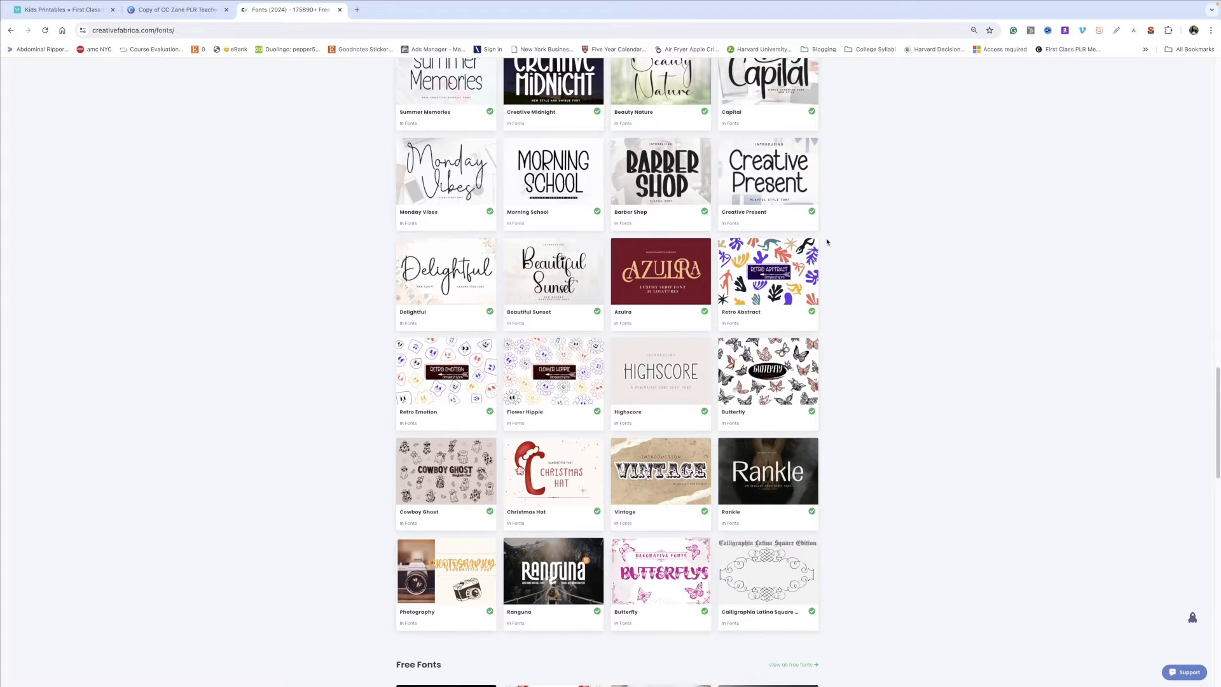
Step: Return to the design, apply a new font to the title across the whole design, and select the Name label
{"action": "left_click", "coordinate": [175, 10]}
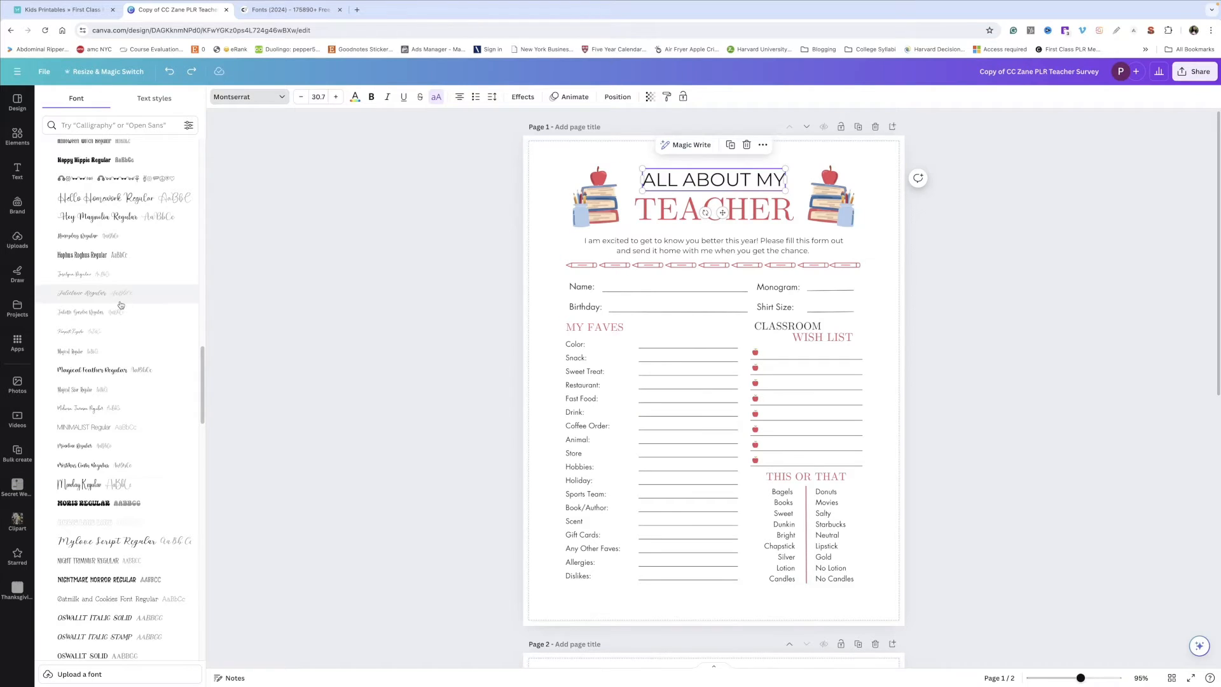
{"action": "scroll", "coordinate": [112, 309], "scroll_direction": "down", "scroll_amount": 1}
{"action": "scroll", "coordinate": [117, 326], "scroll_direction": "down", "scroll_amount": 1}
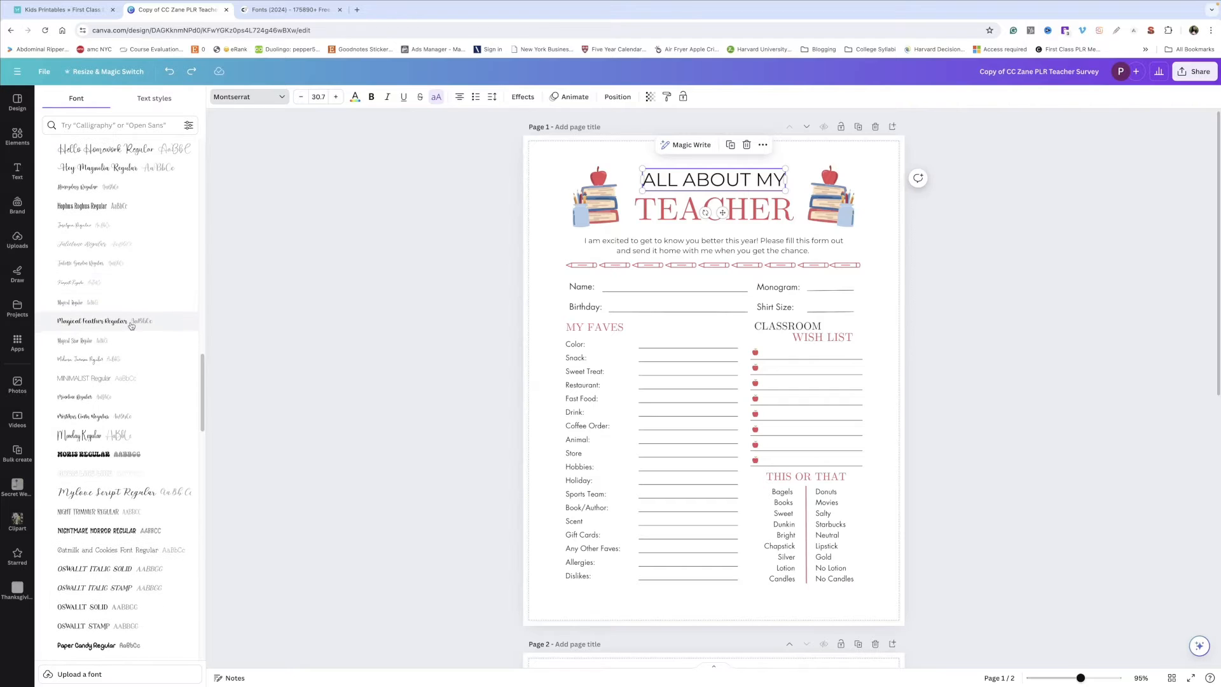
{"action": "left_click", "coordinate": [484, 290]}
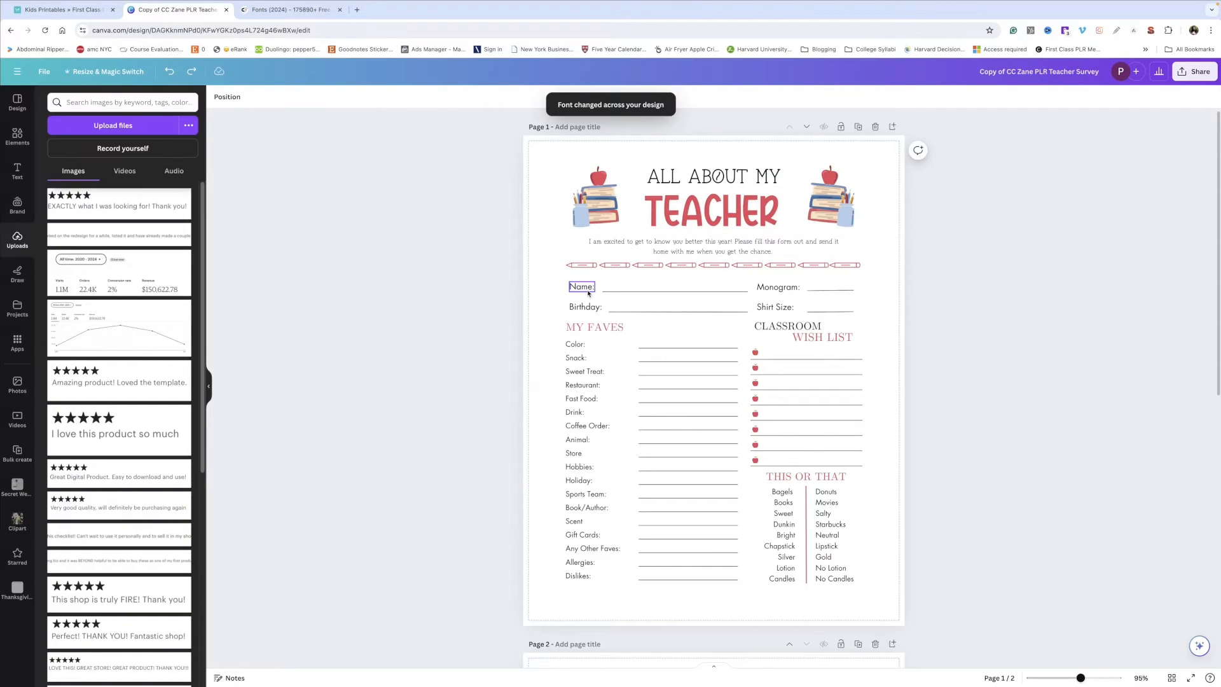
{"action": "left_click", "coordinate": [589, 292]}
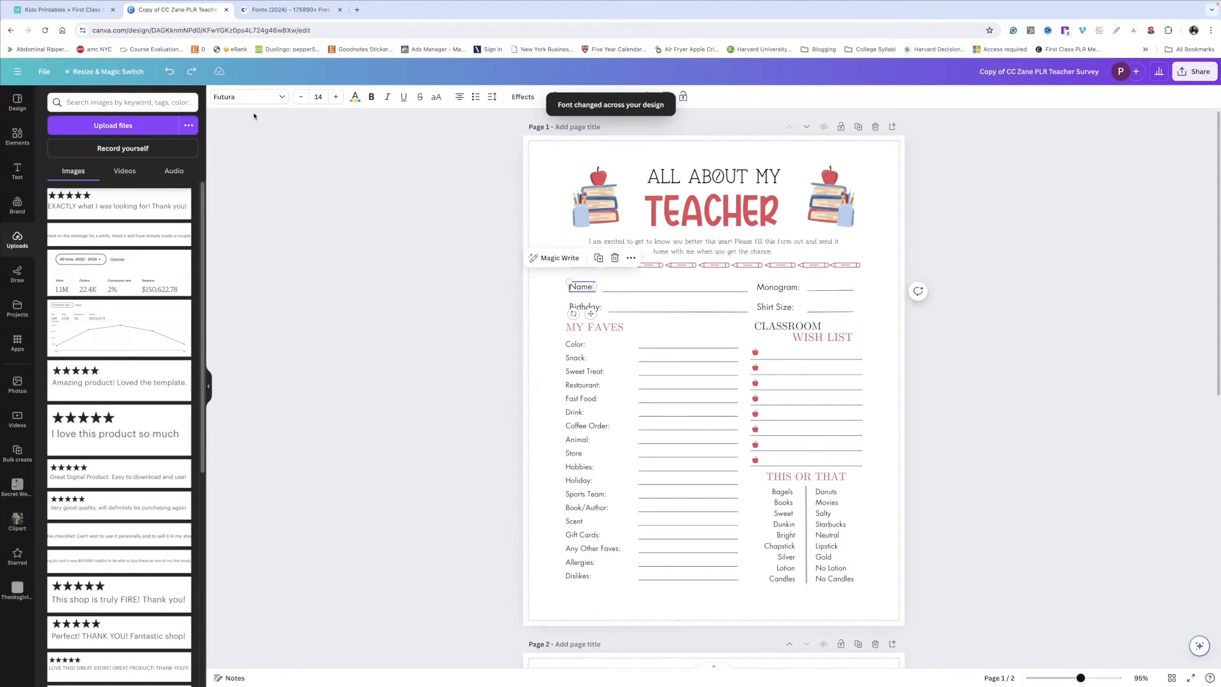
Step: Change the Name label's font to Oatmilk and Cookies Font Regular across the whole design
{"action": "left_click", "coordinate": [247, 95]}
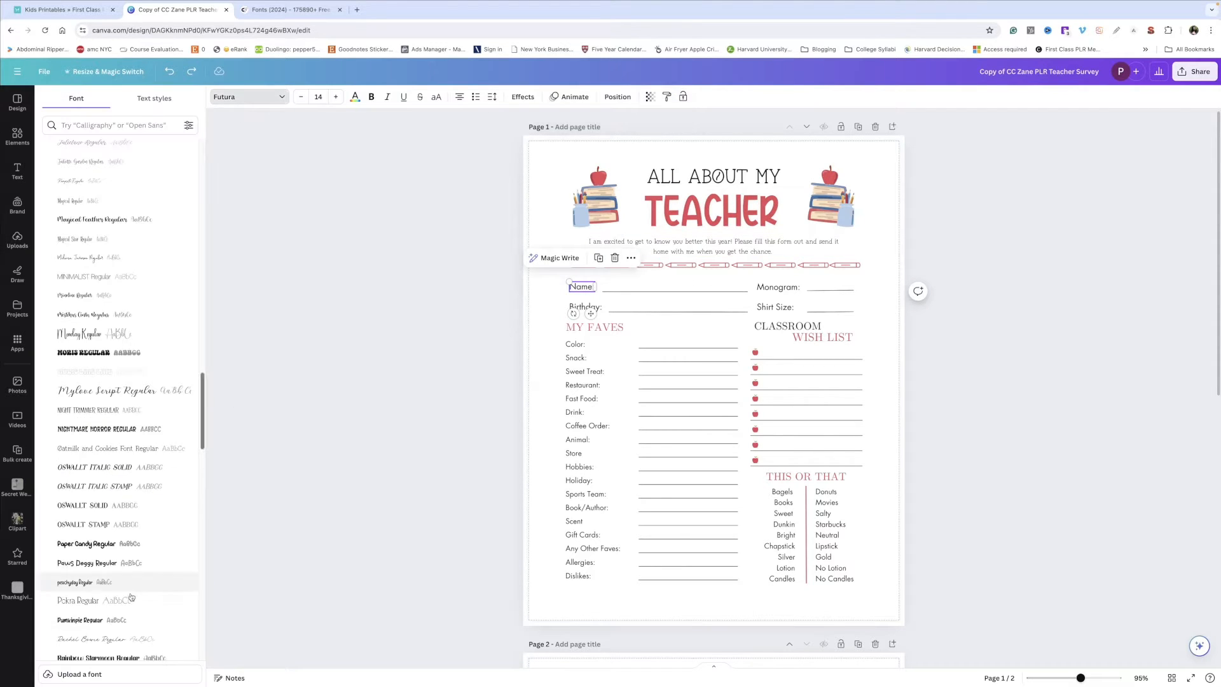
{"action": "left_click", "coordinate": [108, 449]}
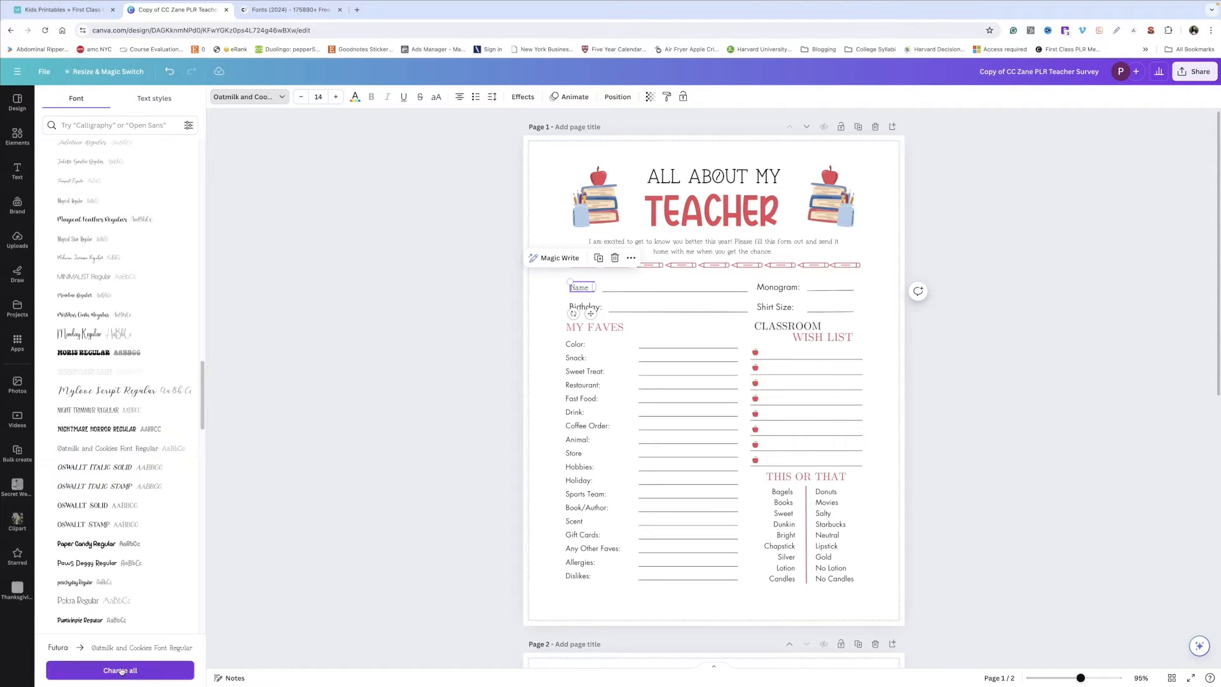
{"action": "left_click", "coordinate": [121, 671]}
Step: Change the MY FAVES heading's font to Pumkinpie Regular across the whole design
{"action": "left_click", "coordinate": [595, 327]}
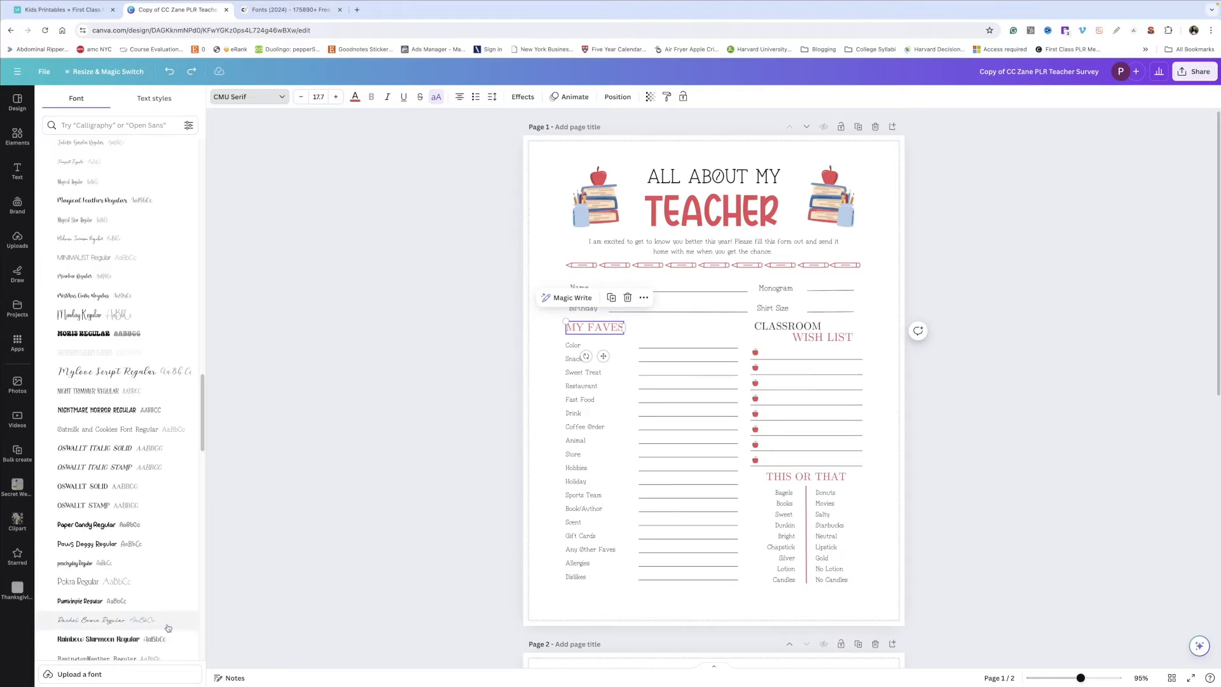
{"action": "left_click", "coordinate": [118, 602]}
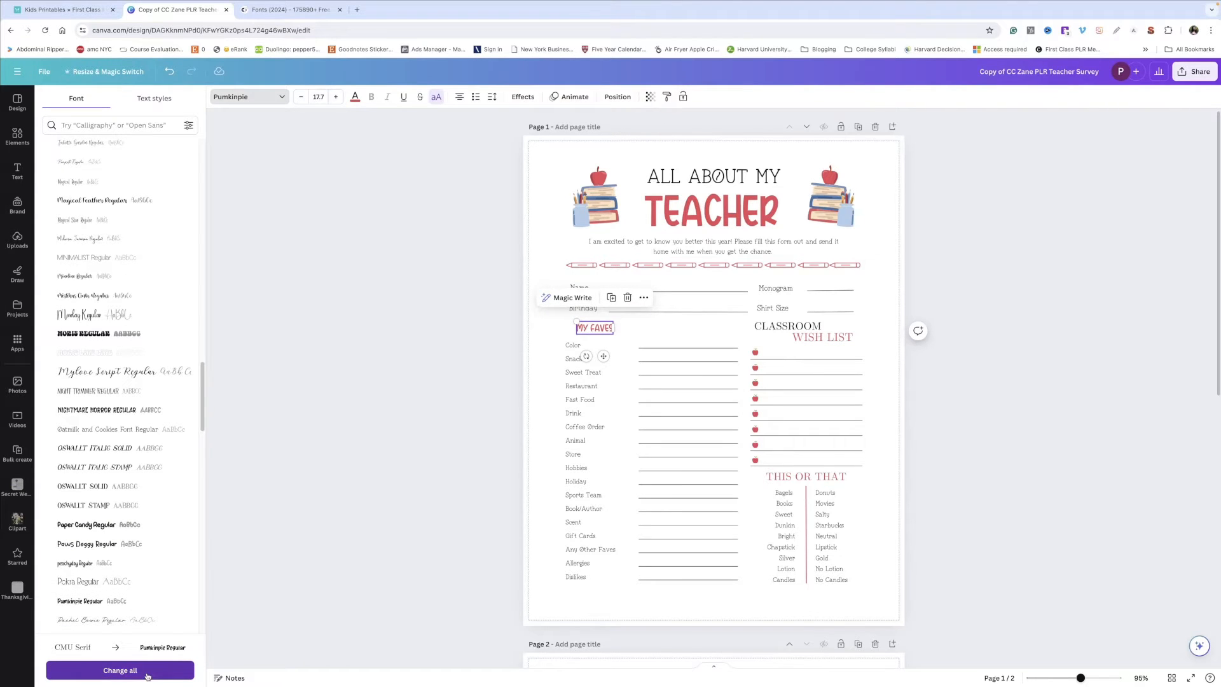
{"action": "left_click", "coordinate": [120, 671]}
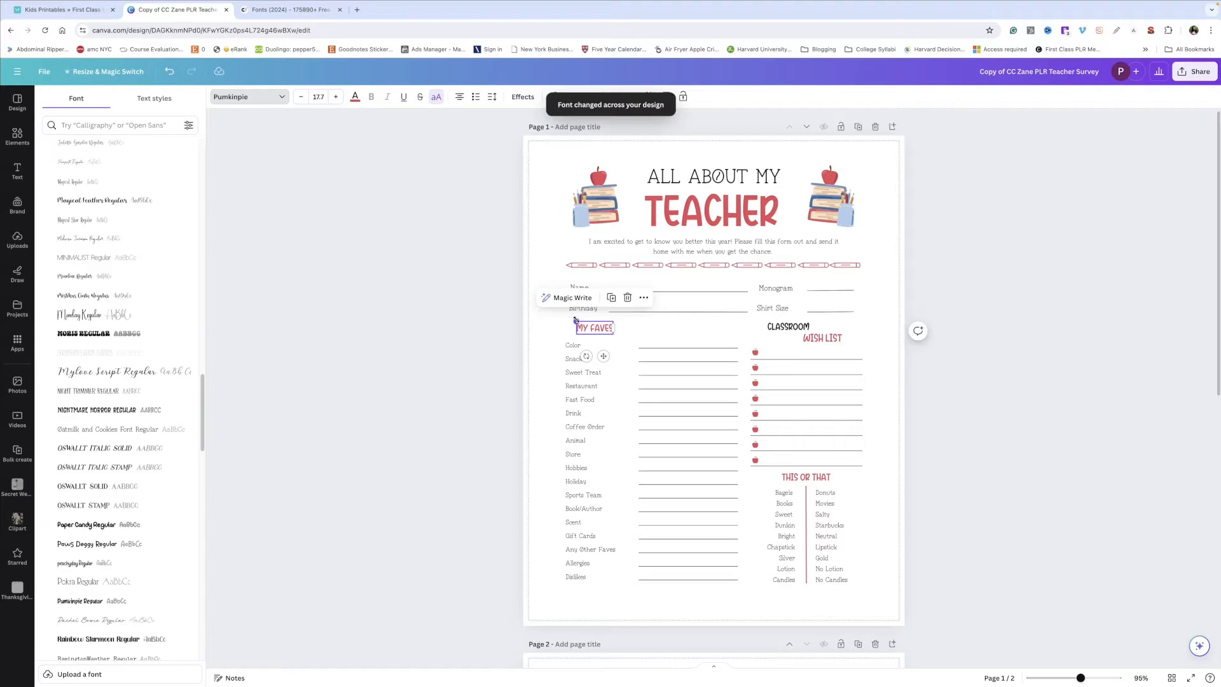
Step: Enlarge the MY FAVES heading to a font size of about 21.1
{"action": "left_click_drag", "start_coordinate": [577, 322], "coordinate": [581, 326]}
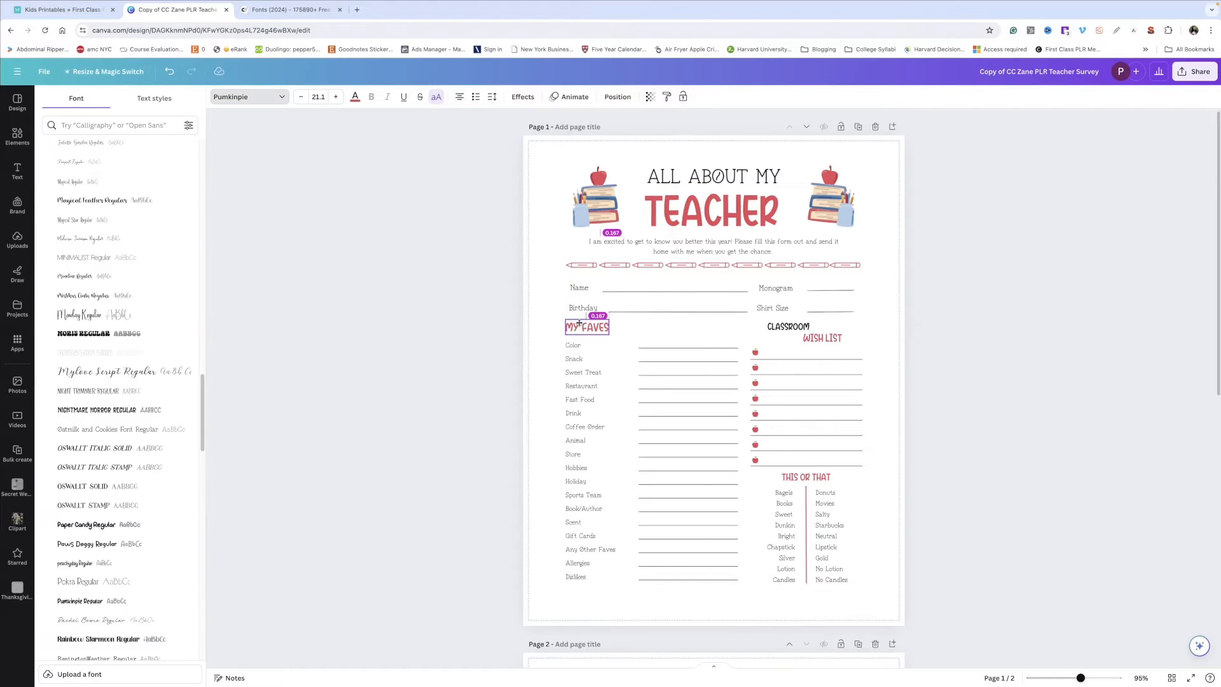
{"action": "left_click", "coordinate": [647, 335]}
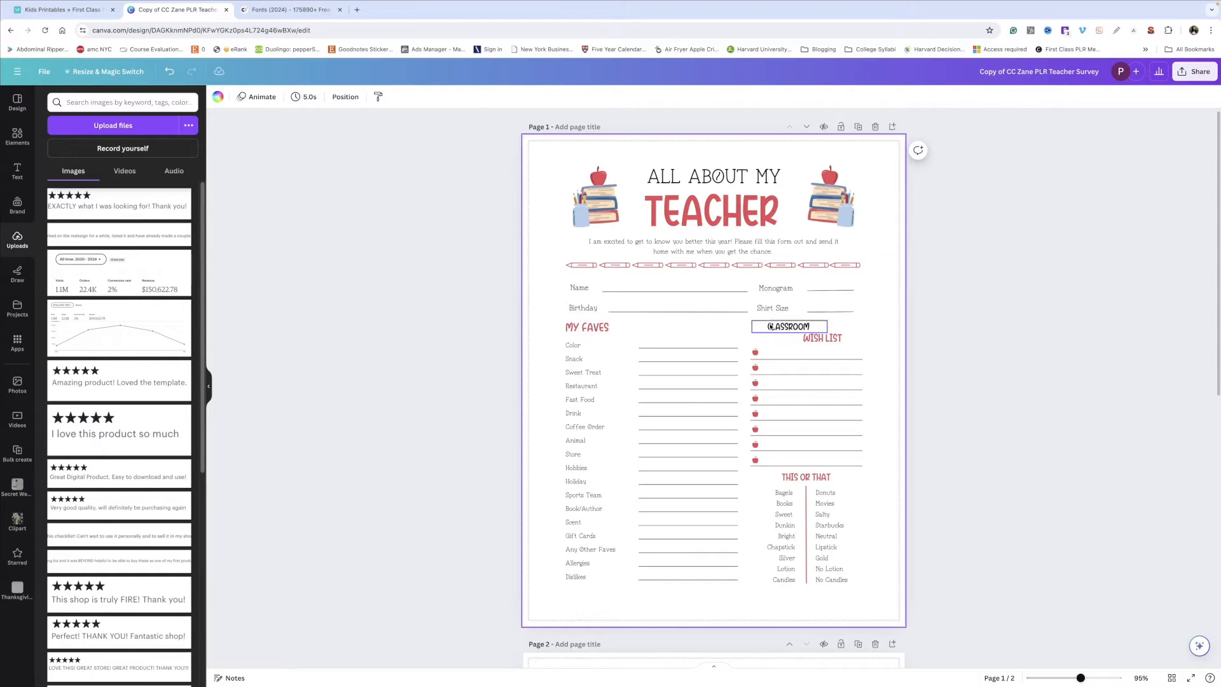
Step: Copy the MY FAVES heading's style and apply it to the WISH LIST heading
{"action": "left_click", "coordinate": [578, 331]}
{"action": "right_click", "coordinate": [580, 331]}
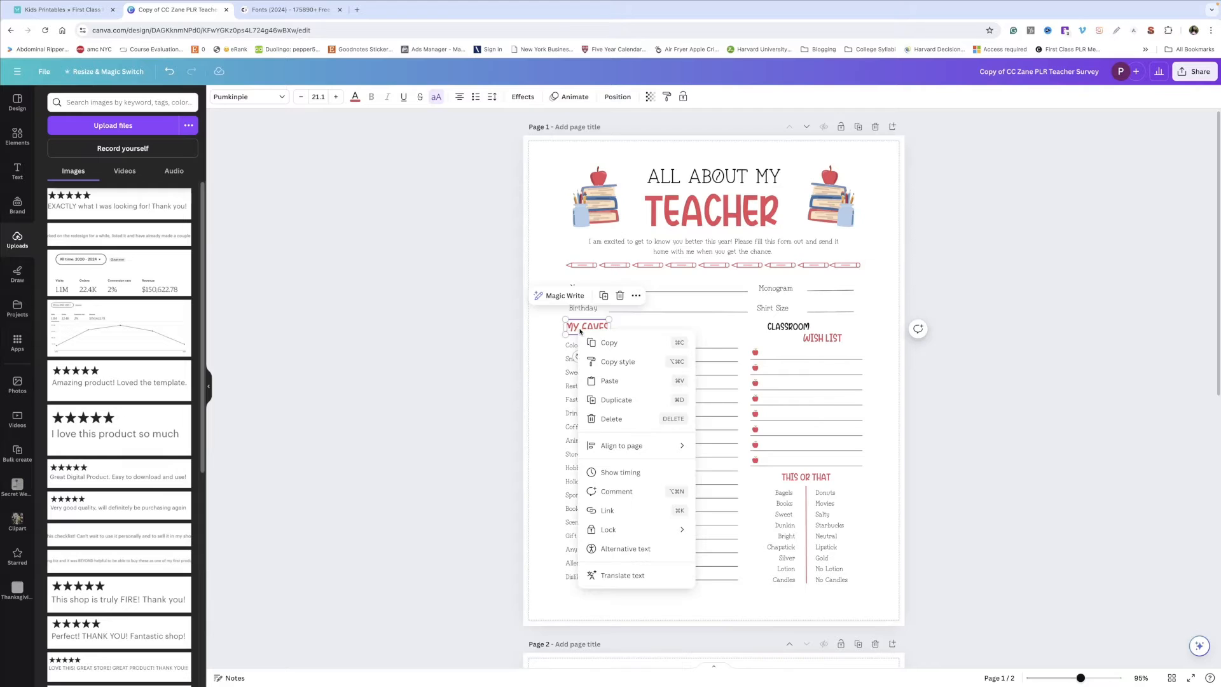
{"action": "left_click", "coordinate": [617, 362]}
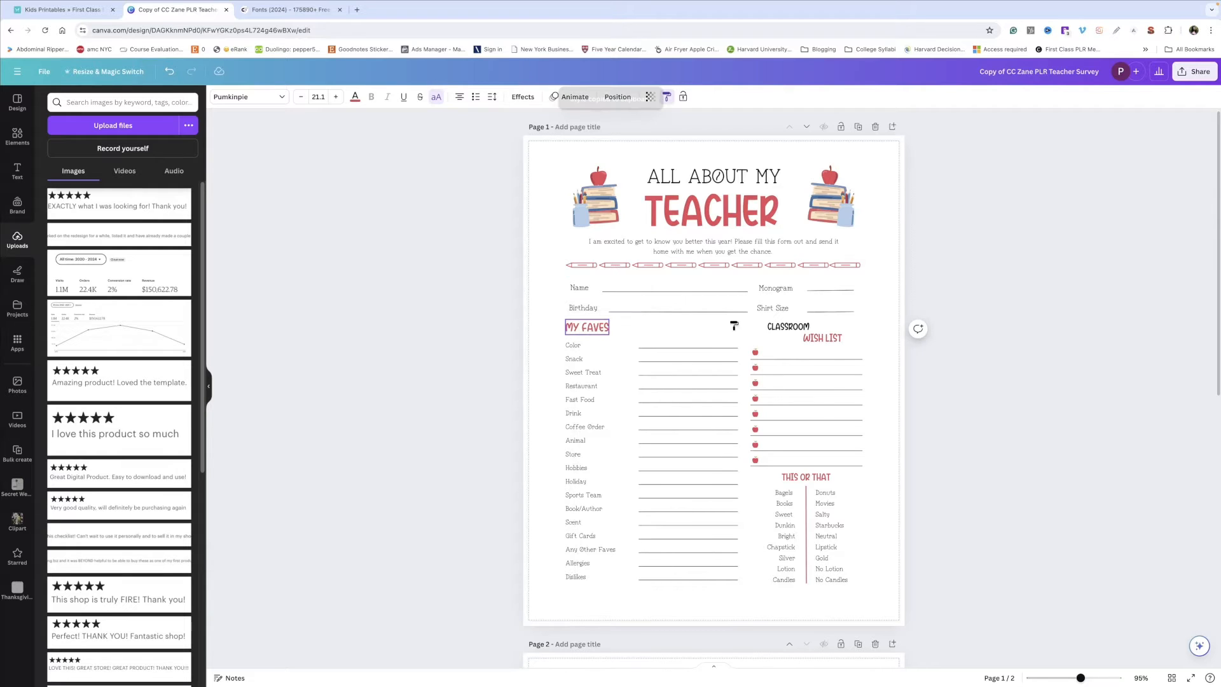
{"action": "left_click", "coordinate": [824, 338]}
Step: Copy the WISH LIST heading's style and apply it to the THIS OR THAT heading
{"action": "right_click", "coordinate": [824, 343]}
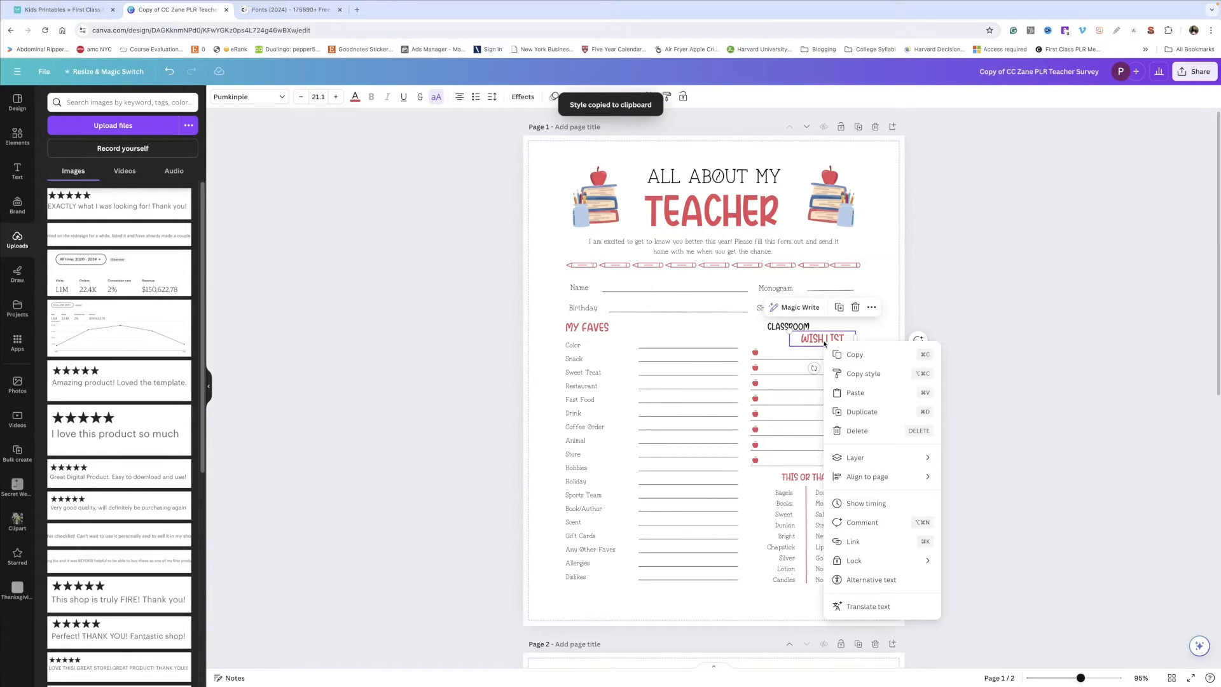
{"action": "left_click", "coordinate": [863, 374]}
{"action": "left_click", "coordinate": [811, 478]}
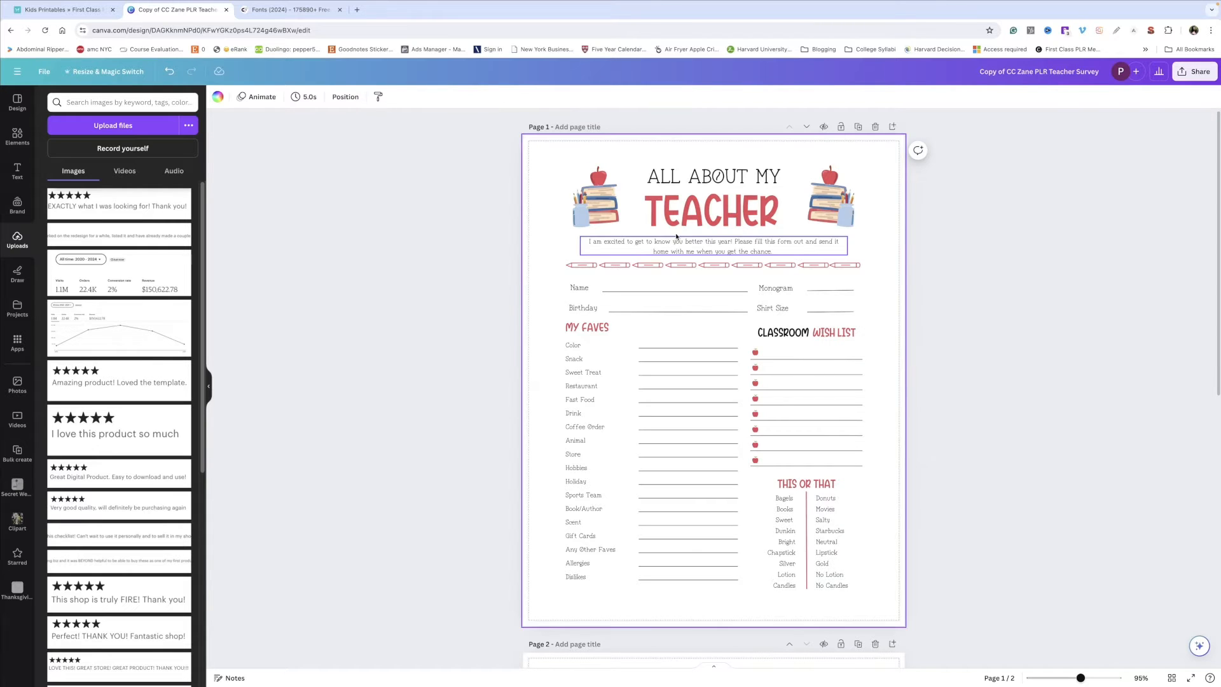
Step: Change the TEACHER title's text color to light green across all pages
{"action": "left_click", "coordinate": [677, 220]}
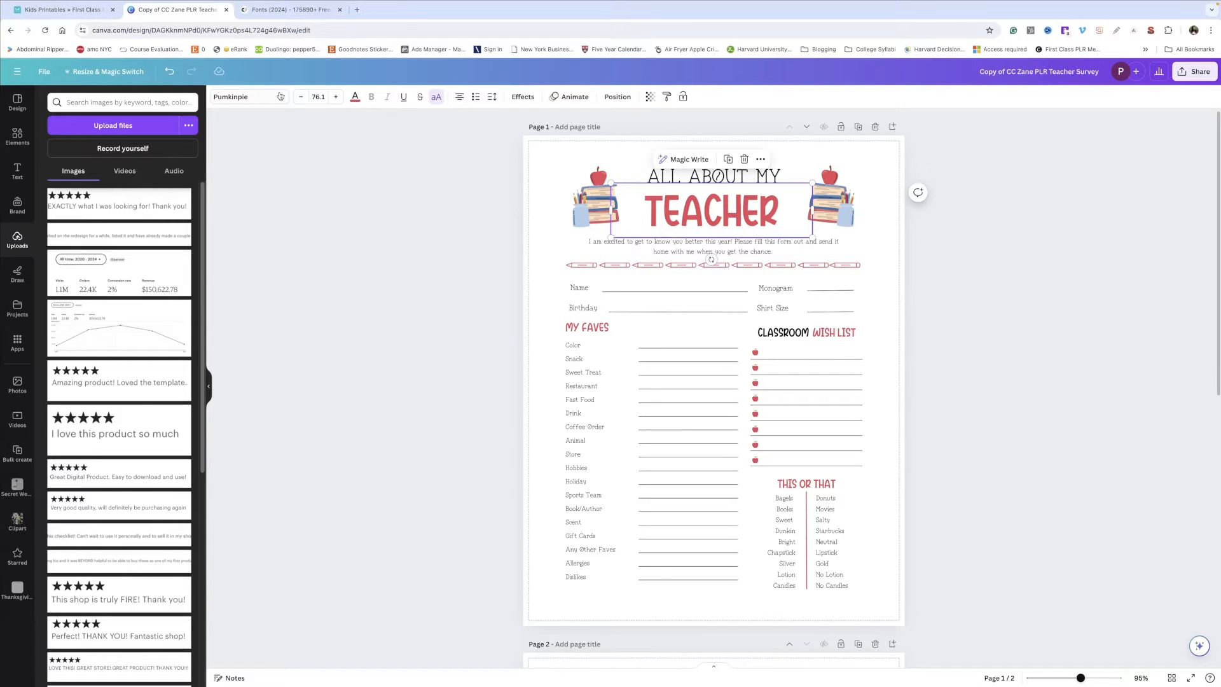
{"action": "left_click", "coordinate": [355, 97]}
{"action": "left_click", "coordinate": [78, 554]}
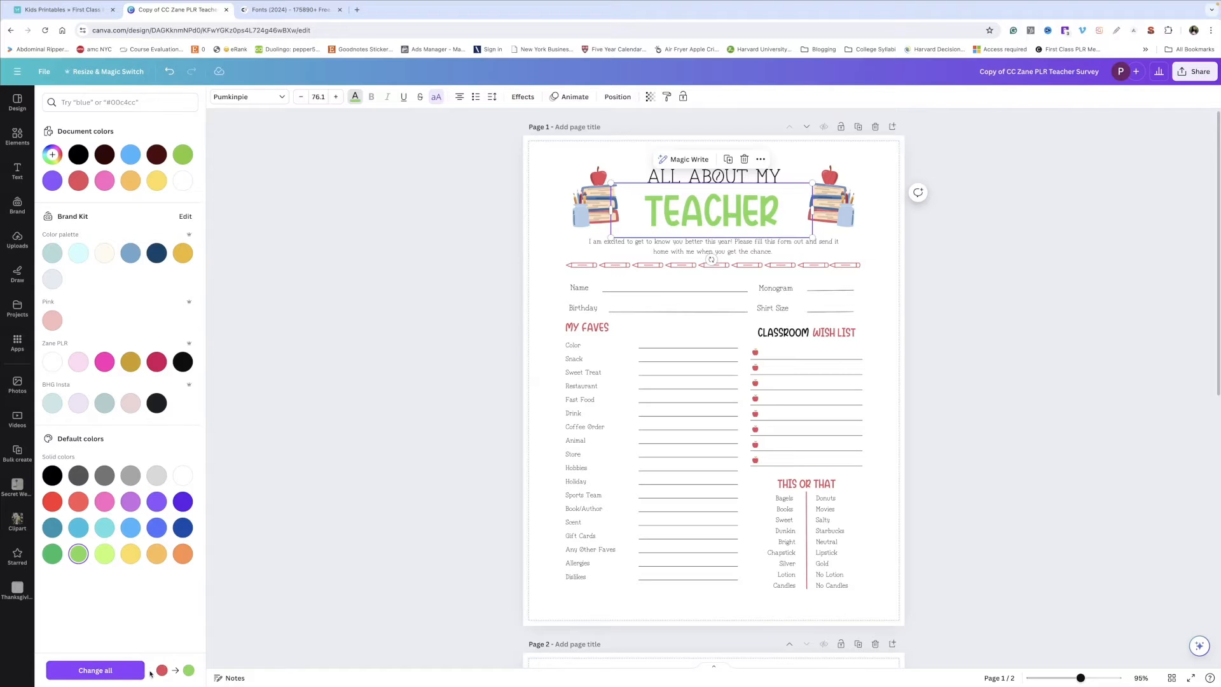
{"action": "left_click", "coordinate": [140, 671]}
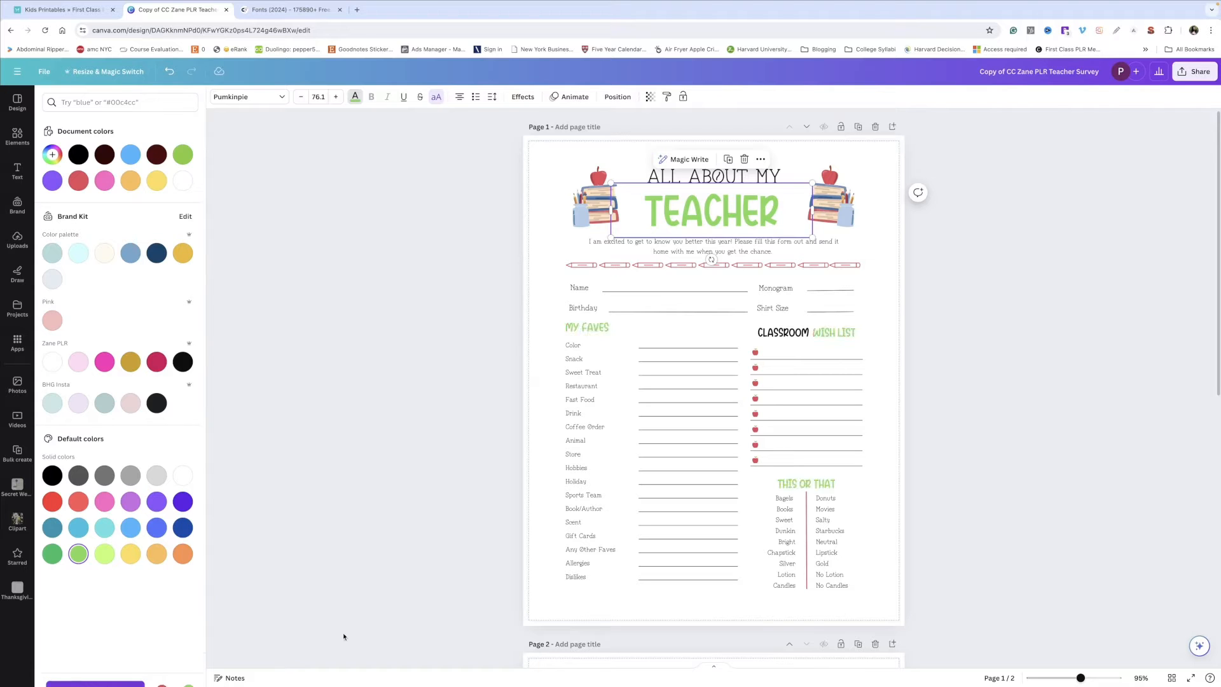
{"action": "left_click", "coordinate": [1107, 320]}
Step: Recolor the pencil divider graphics from red to yellow across all pages
{"action": "left_click", "coordinate": [577, 267]}
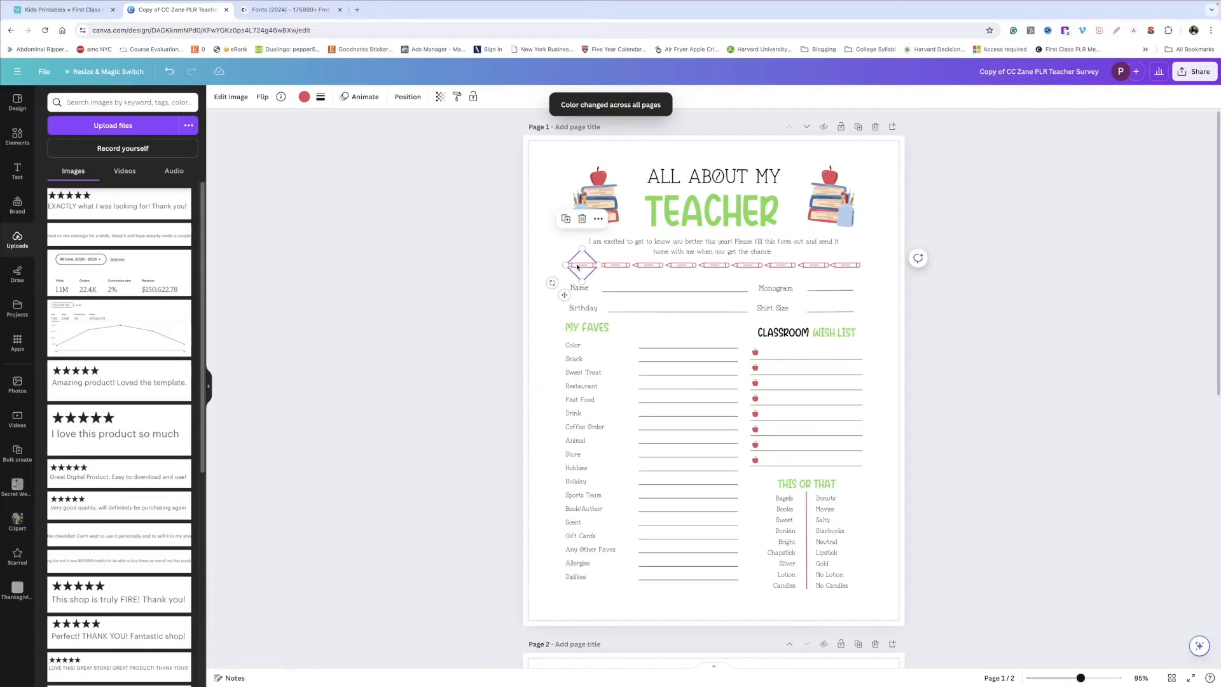
{"action": "left_click", "coordinate": [304, 97]}
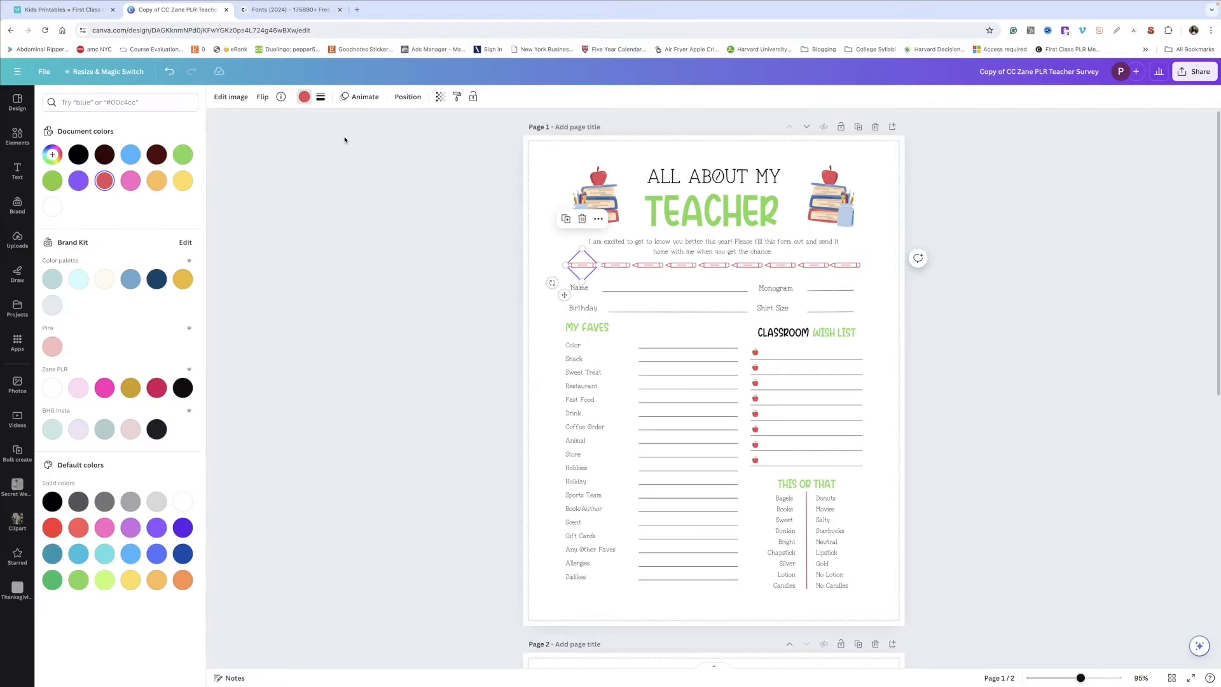
{"action": "left_click", "coordinate": [183, 180]}
{"action": "left_click", "coordinate": [95, 670]}
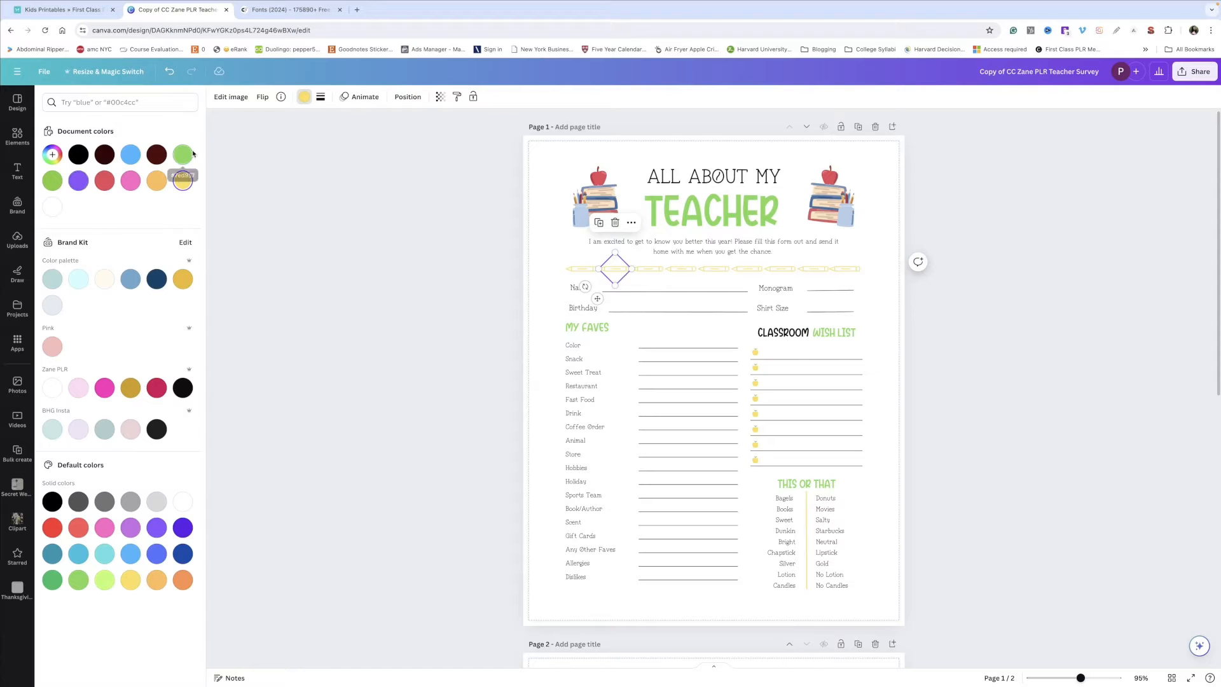
Step: Alternate individual pencils and apple bullets between yellow, green and blue
{"action": "left_click", "coordinate": [189, 154]}
{"action": "left_click", "coordinate": [645, 268]}
{"action": "left_click", "coordinate": [130, 155]}
{"action": "left_click", "coordinate": [678, 267]}
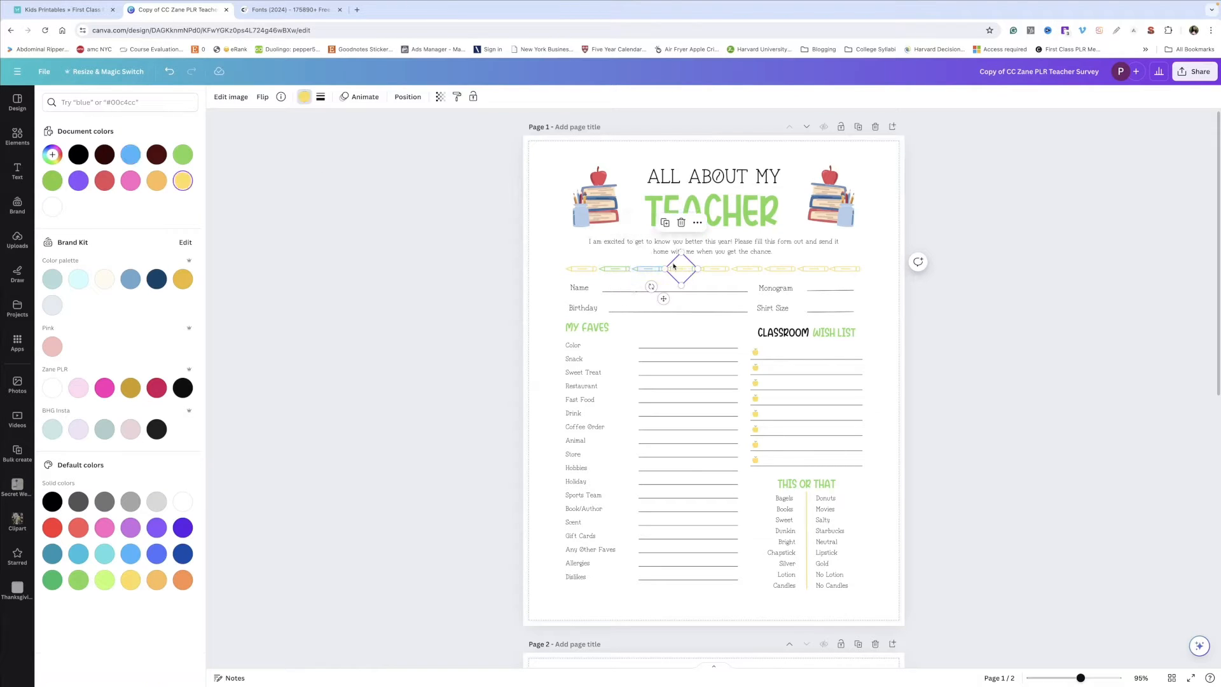
{"action": "left_click", "coordinate": [755, 367]}
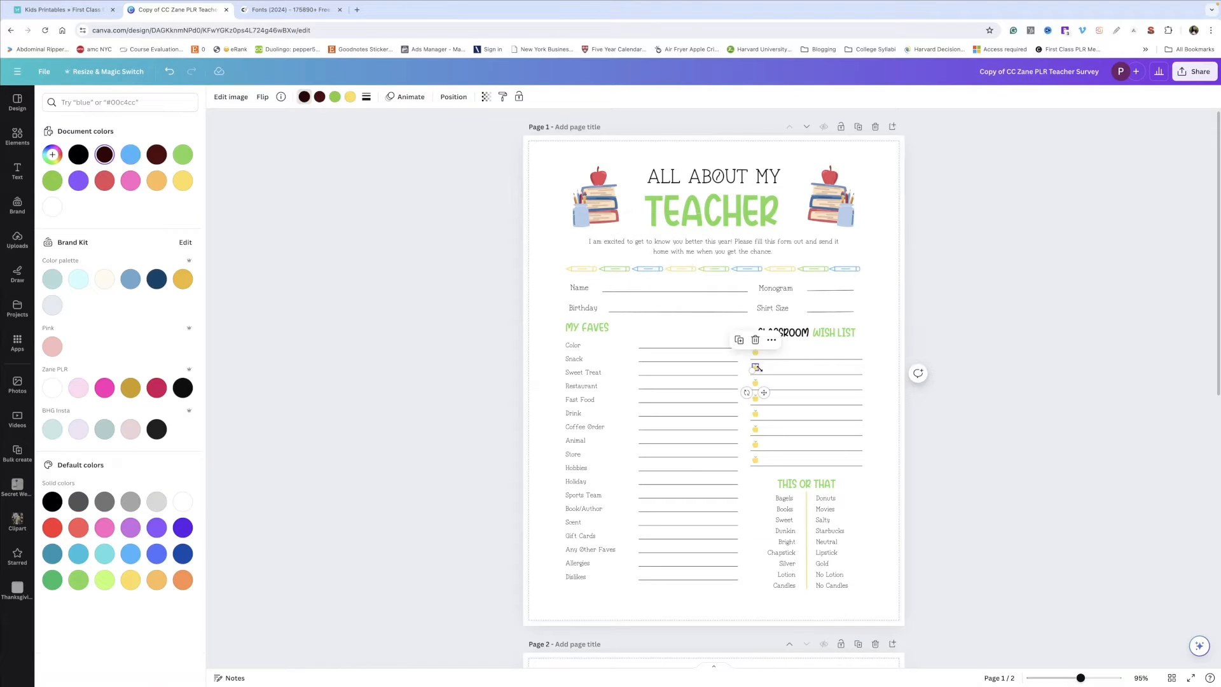
{"action": "left_click", "coordinate": [182, 155]}
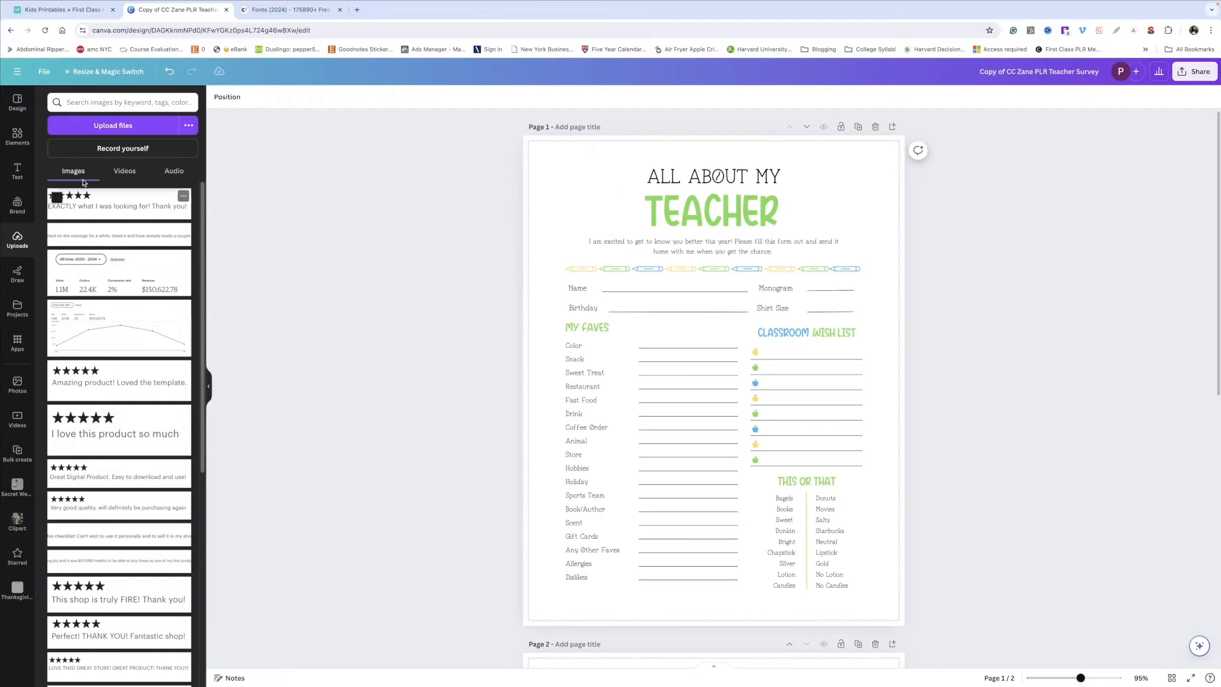
Step: Replace the book-stack images beside the title with globe graphics and position them on both sides
{"action": "left_click", "coordinate": [6, 141]}
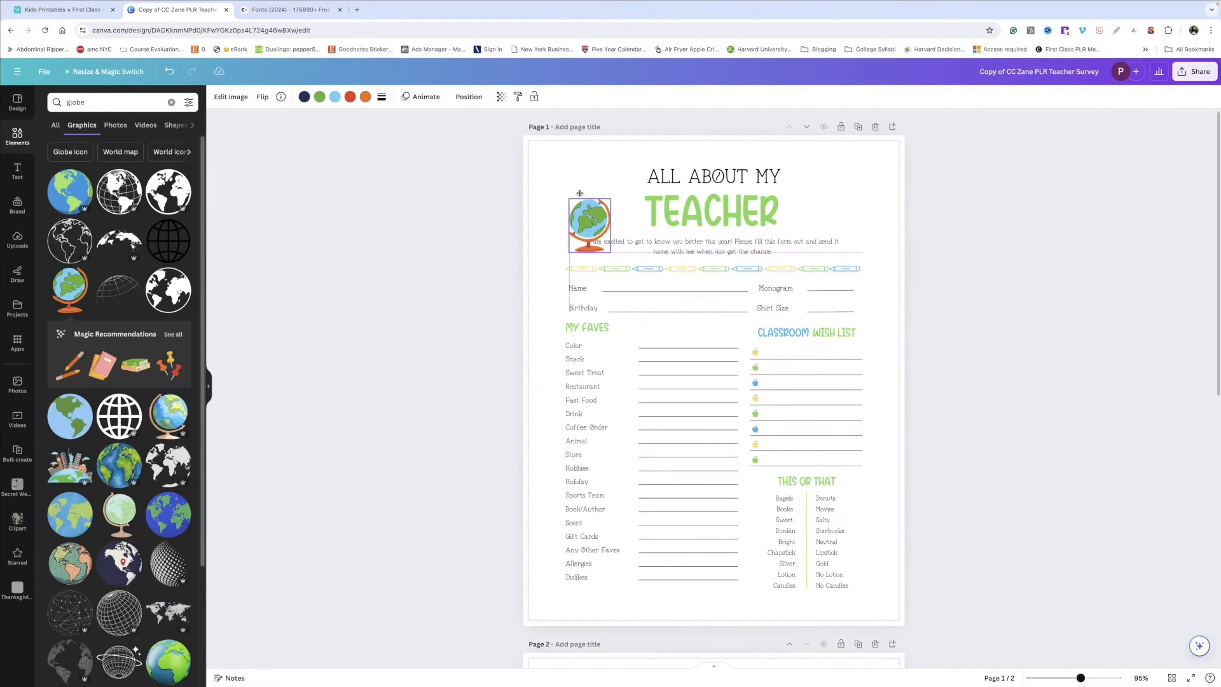
{"action": "left_click", "coordinate": [592, 200]}
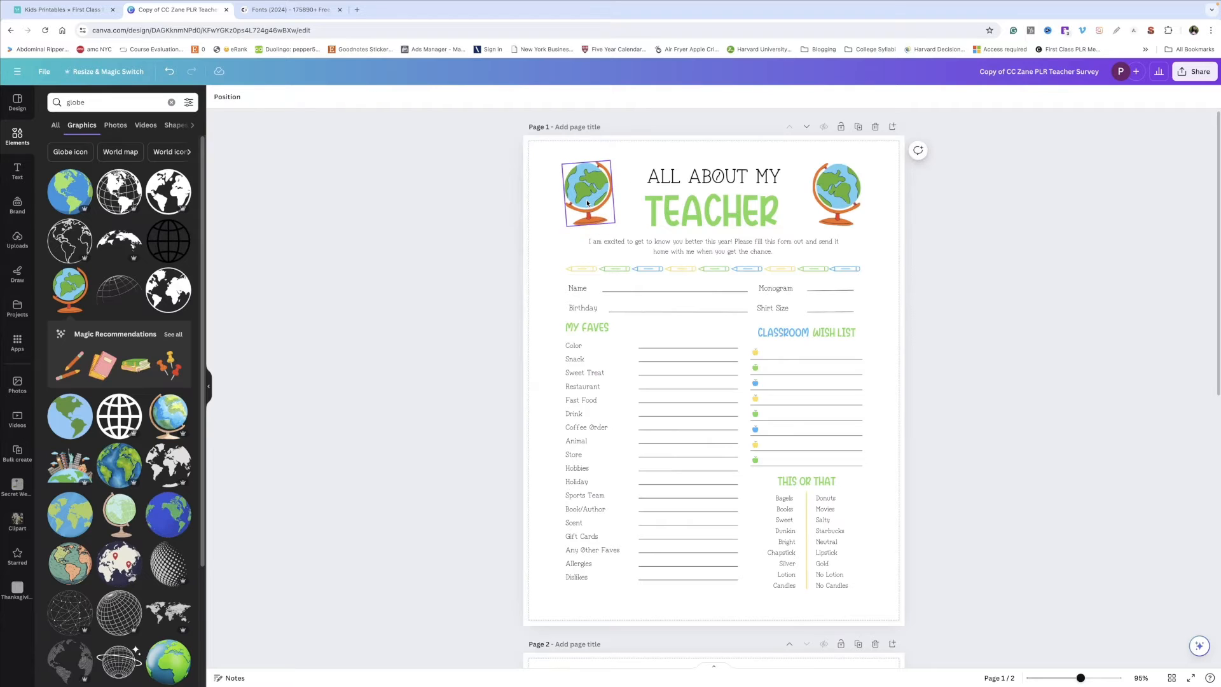
{"action": "left_click_drag", "start_coordinate": [585, 188], "coordinate": [587, 189]}
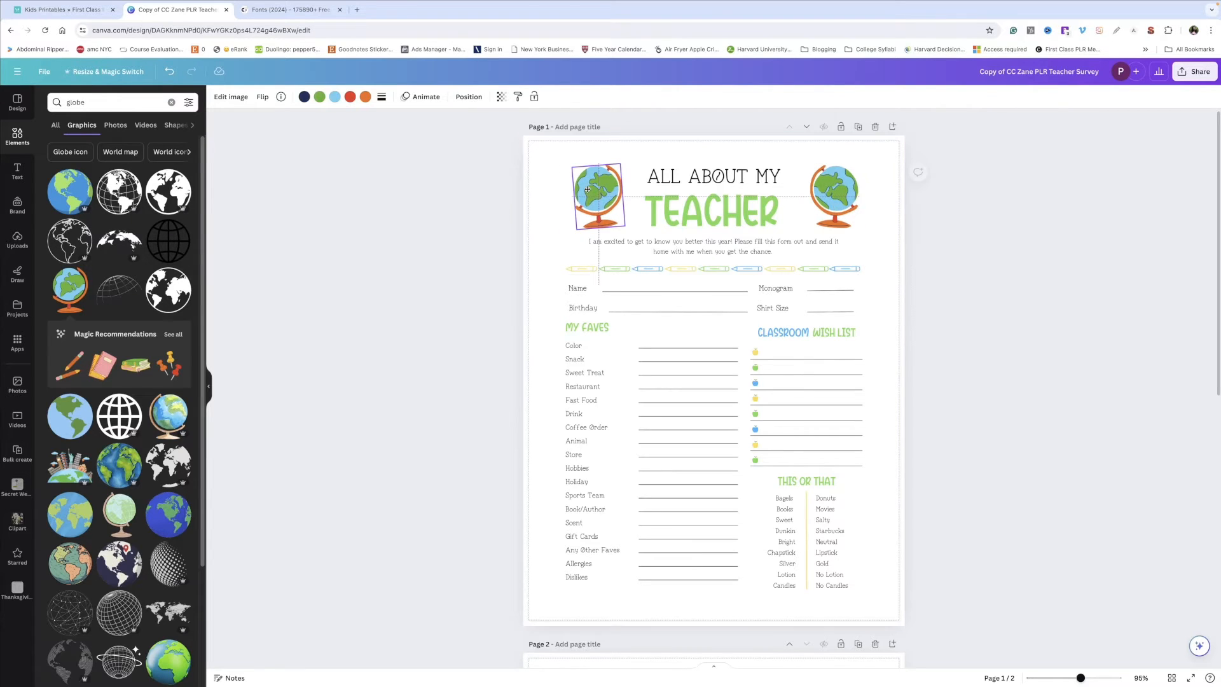
{"action": "left_click", "coordinate": [828, 196]}
{"action": "left_click_drag", "start_coordinate": [828, 196], "coordinate": [826, 196]}
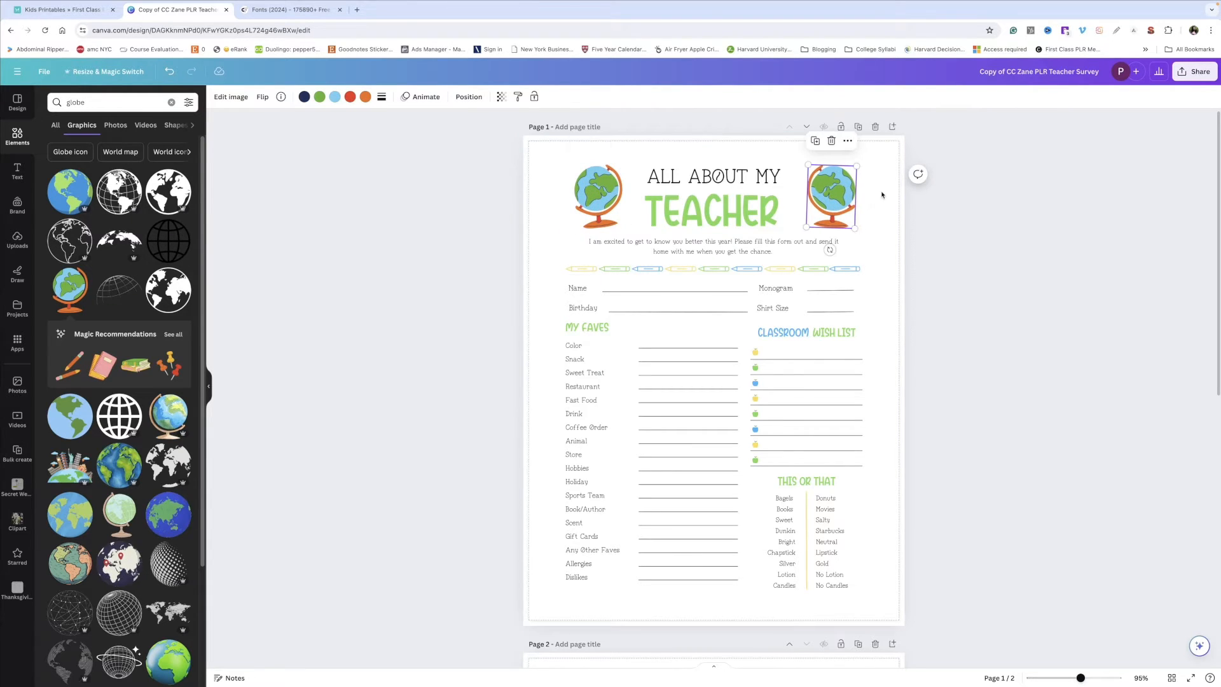
{"action": "left_click", "coordinate": [882, 195]}
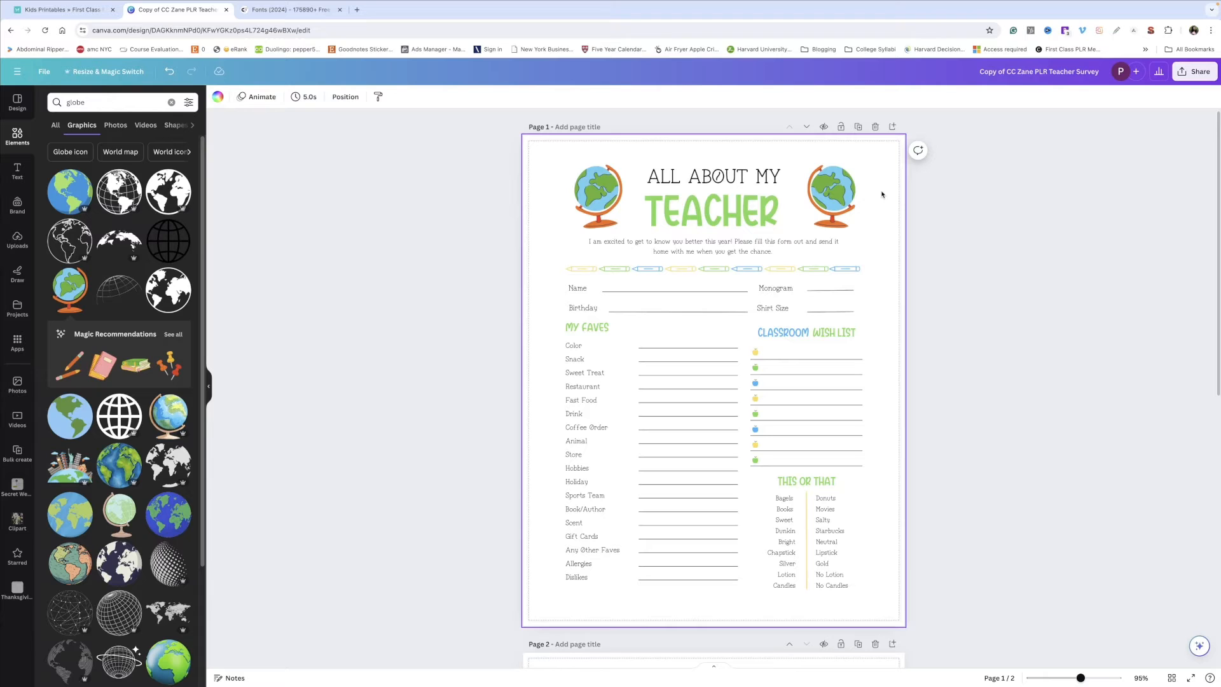
Step: Flip the right globe horizontally and rotate it slightly
{"action": "left_click", "coordinate": [832, 191]}
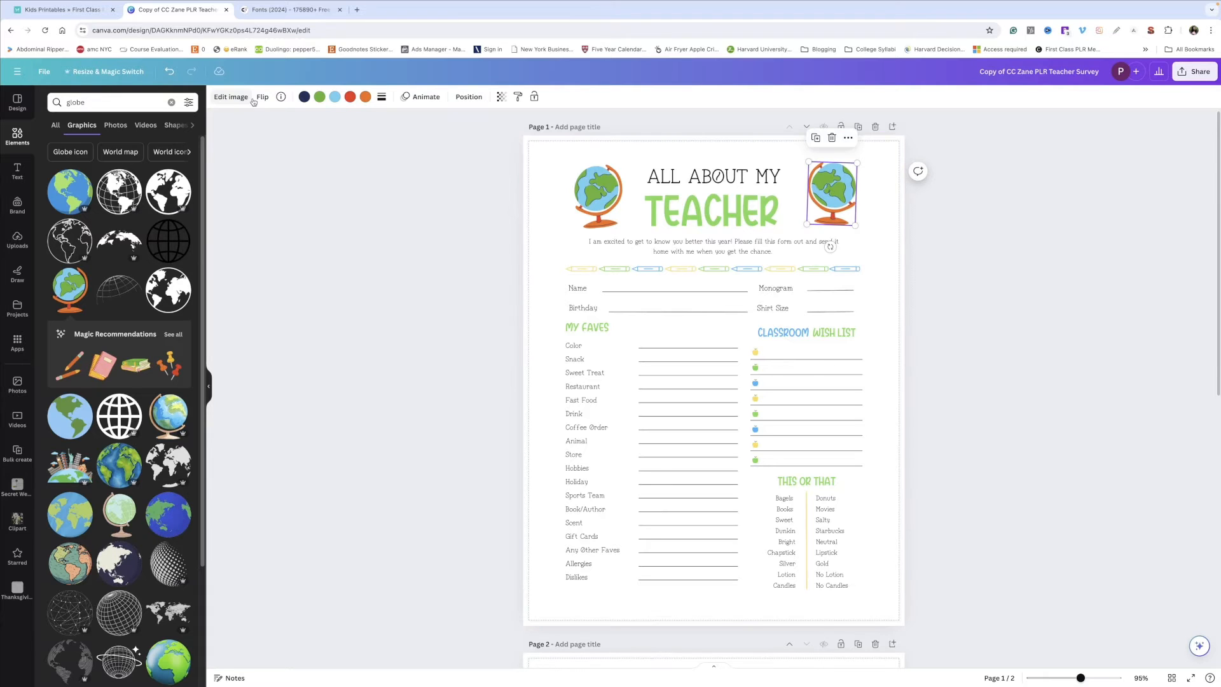
{"action": "left_click", "coordinate": [258, 99]}
{"action": "left_click_drag", "start_coordinate": [830, 247], "coordinate": [836, 249]}
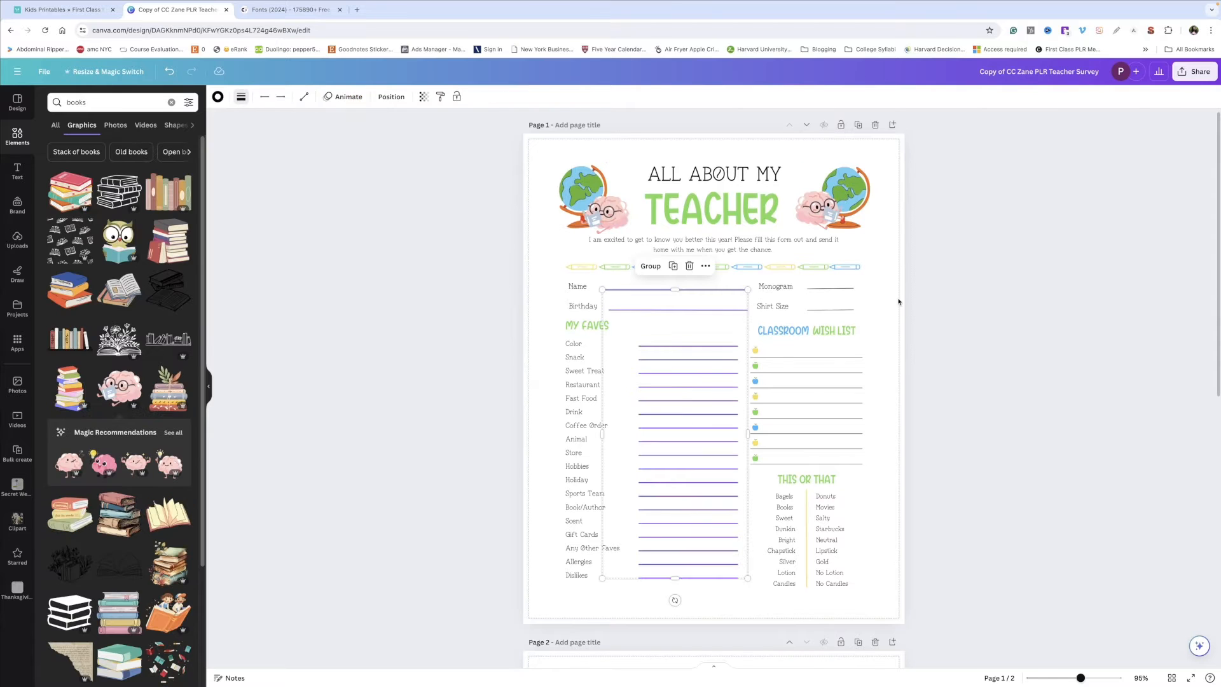
Step: Select the form's answer lines and recolor them grey
{"action": "left_click", "coordinate": [241, 97]}
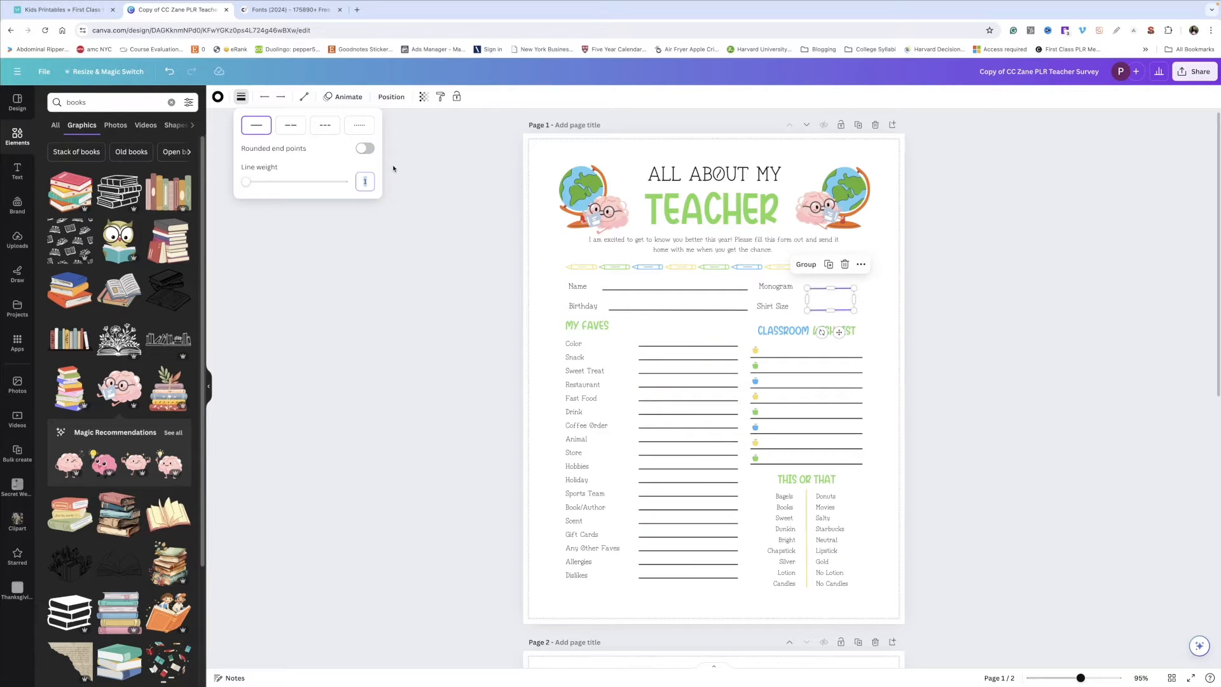
{"action": "left_click_drag", "start_coordinate": [897, 277], "coordinate": [699, 491]}
{"action": "left_click_drag", "start_coordinate": [706, 594], "coordinate": [688, 291]}
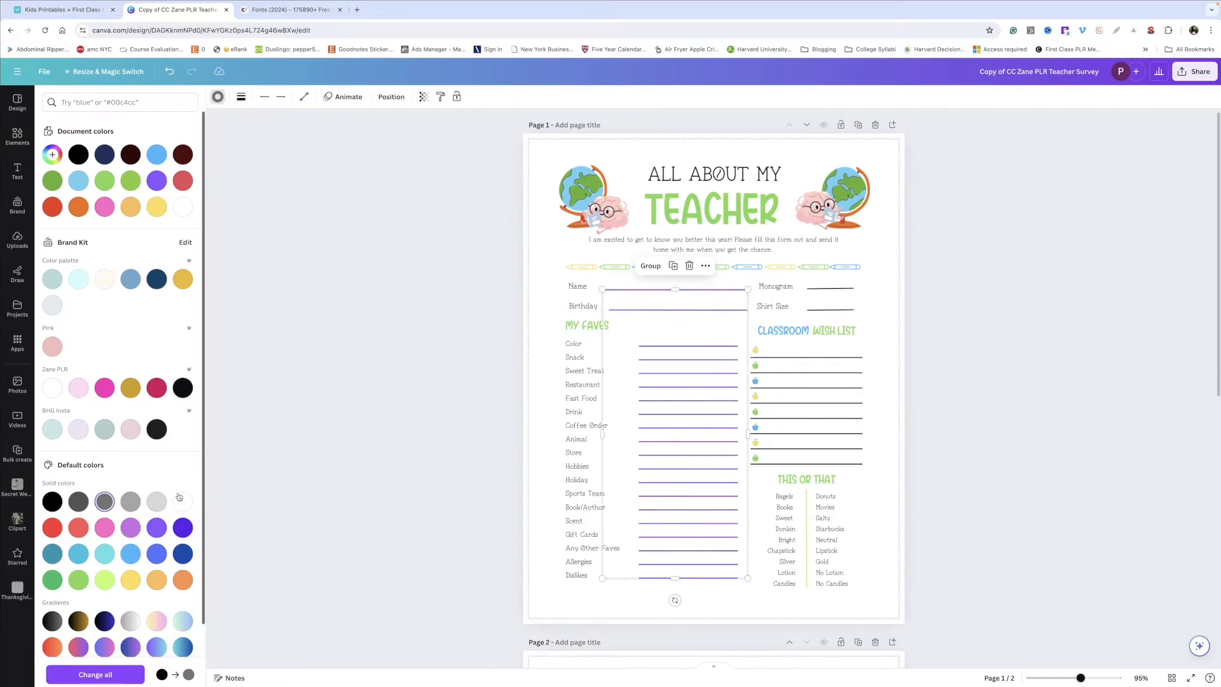
{"action": "left_click", "coordinate": [902, 374]}
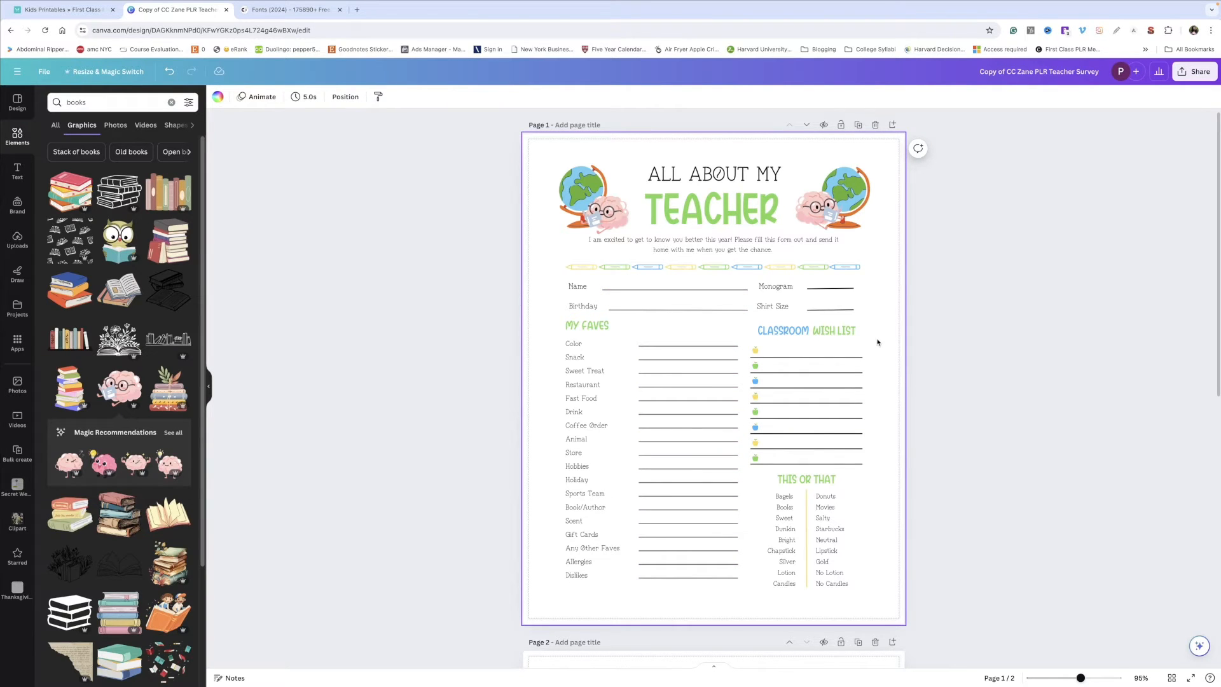
{"action": "left_click", "coordinate": [931, 404]}
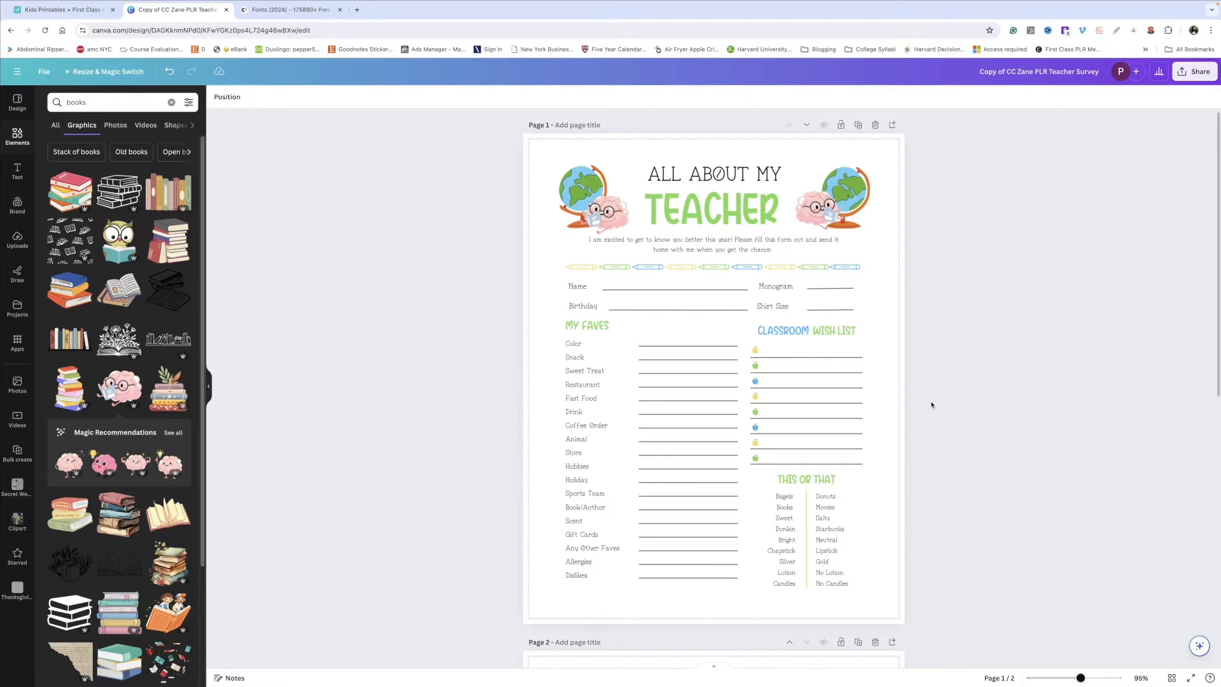
Step: Add a rectangle to the page and set its border weight to 2
{"action": "left_click", "coordinate": [889, 299]}
{"action": "left_click", "coordinate": [640, 394]}
{"action": "key", "text": "r"}
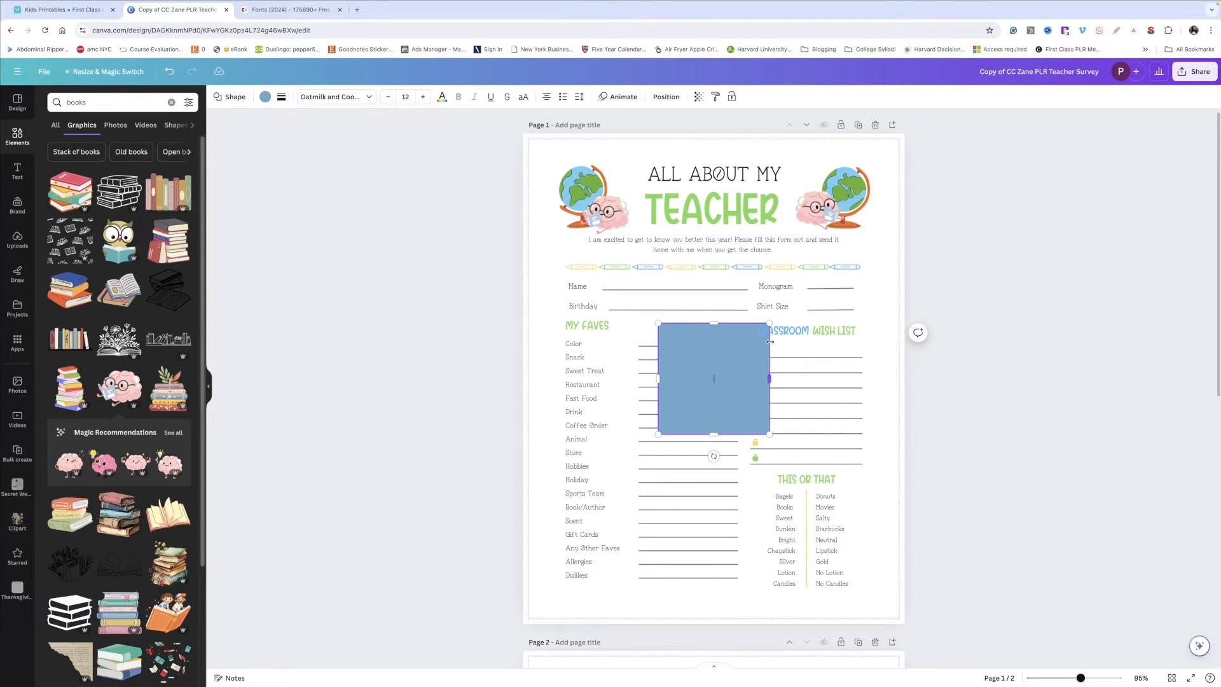
{"action": "left_click", "coordinate": [281, 96]}
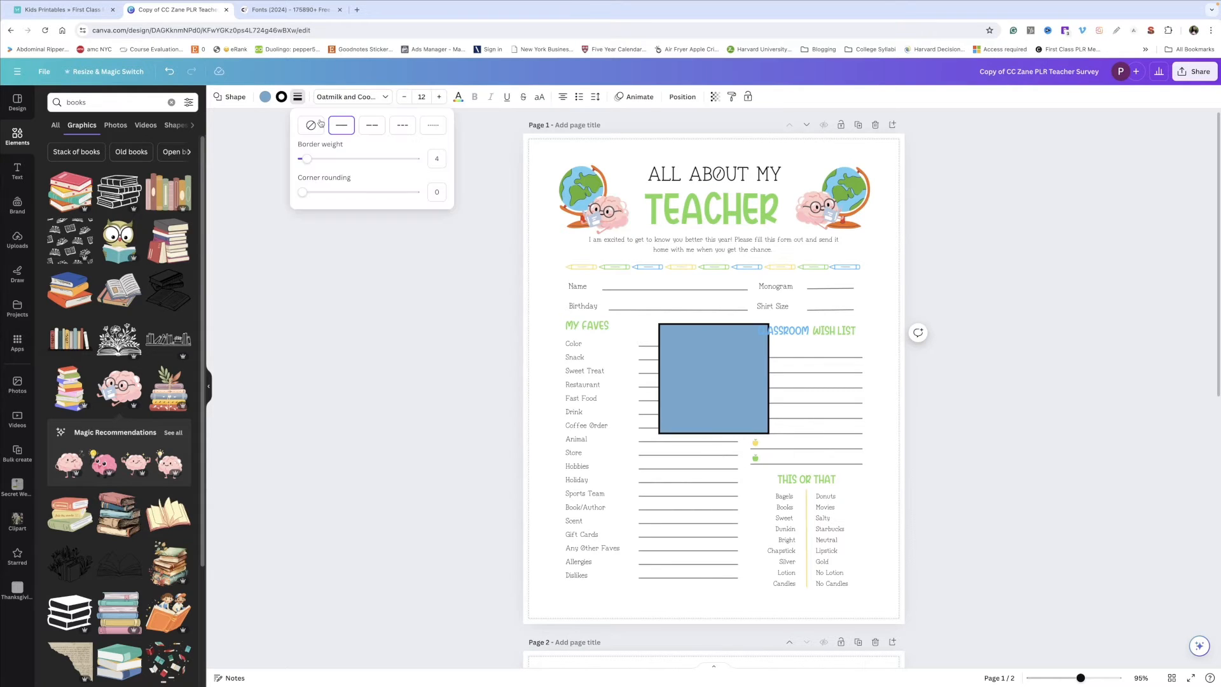
{"action": "left_click_drag", "start_coordinate": [307, 159], "coordinate": [304, 163]}
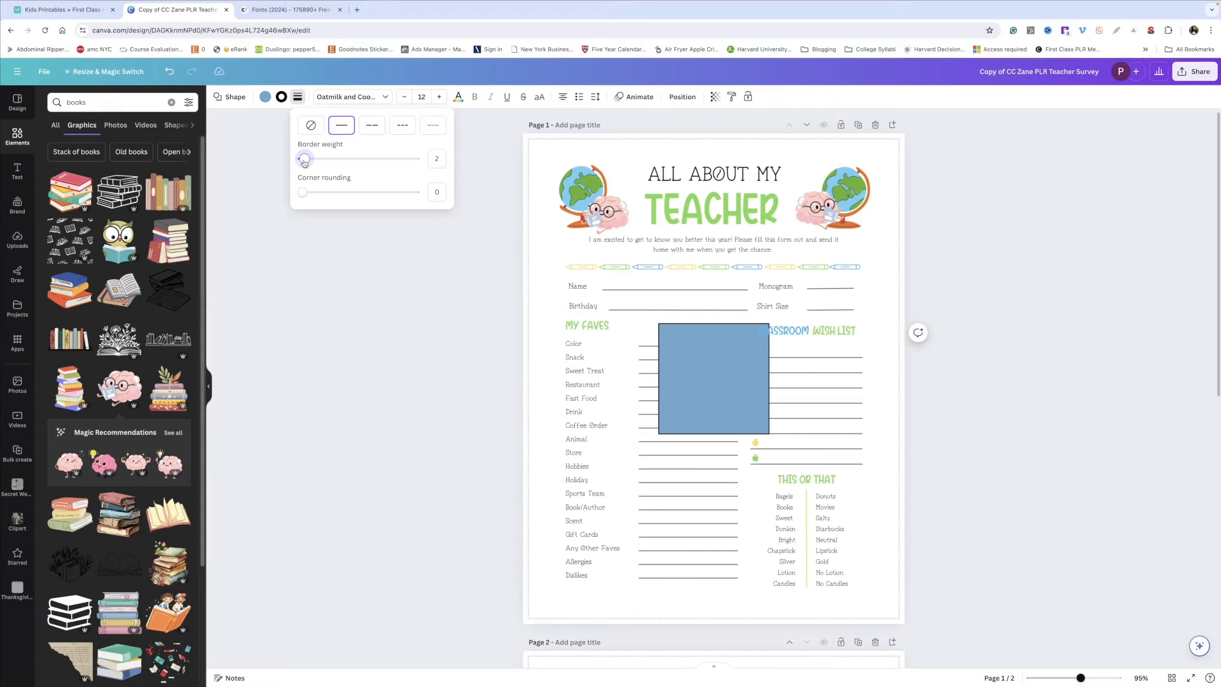
Step: Remove the rectangle's fill and stretch it into a border framing the whole page
{"action": "left_click", "coordinate": [264, 100]}
{"action": "left_click", "coordinate": [265, 98]}
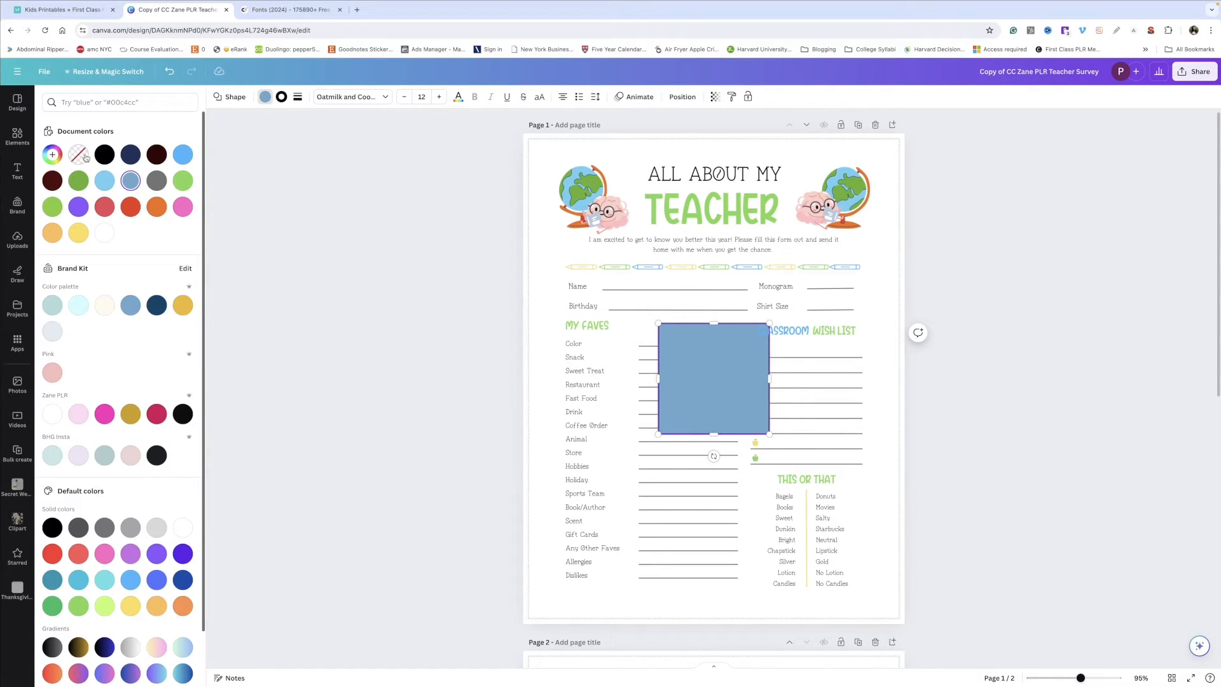
{"action": "left_click", "coordinate": [86, 158]}
{"action": "left_click_drag", "start_coordinate": [758, 422], "coordinate": [889, 609]}
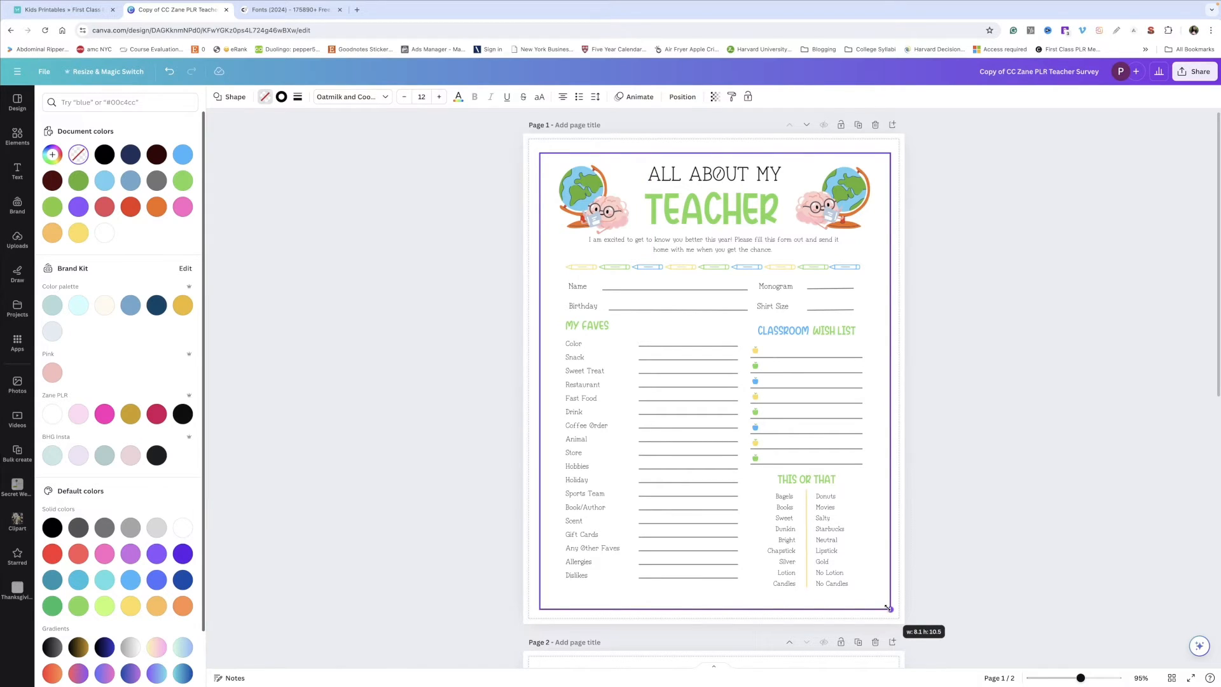
{"action": "left_click_drag", "start_coordinate": [716, 153], "coordinate": [715, 148]}
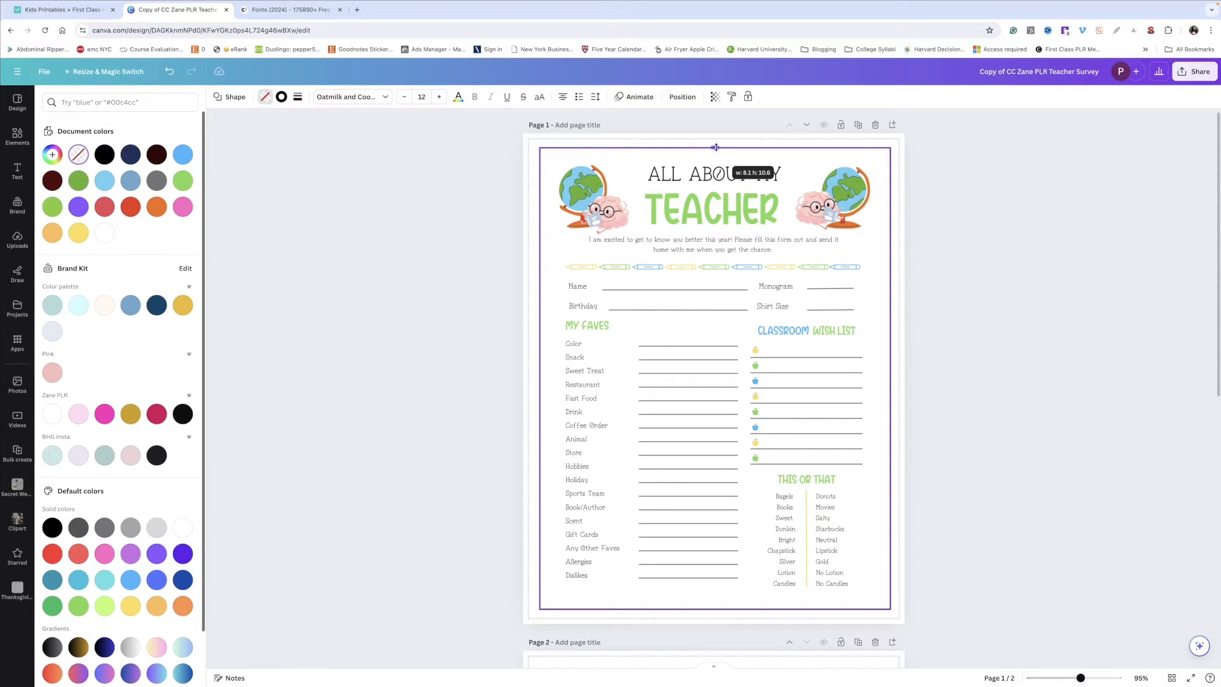
{"action": "left_click", "coordinate": [266, 98]}
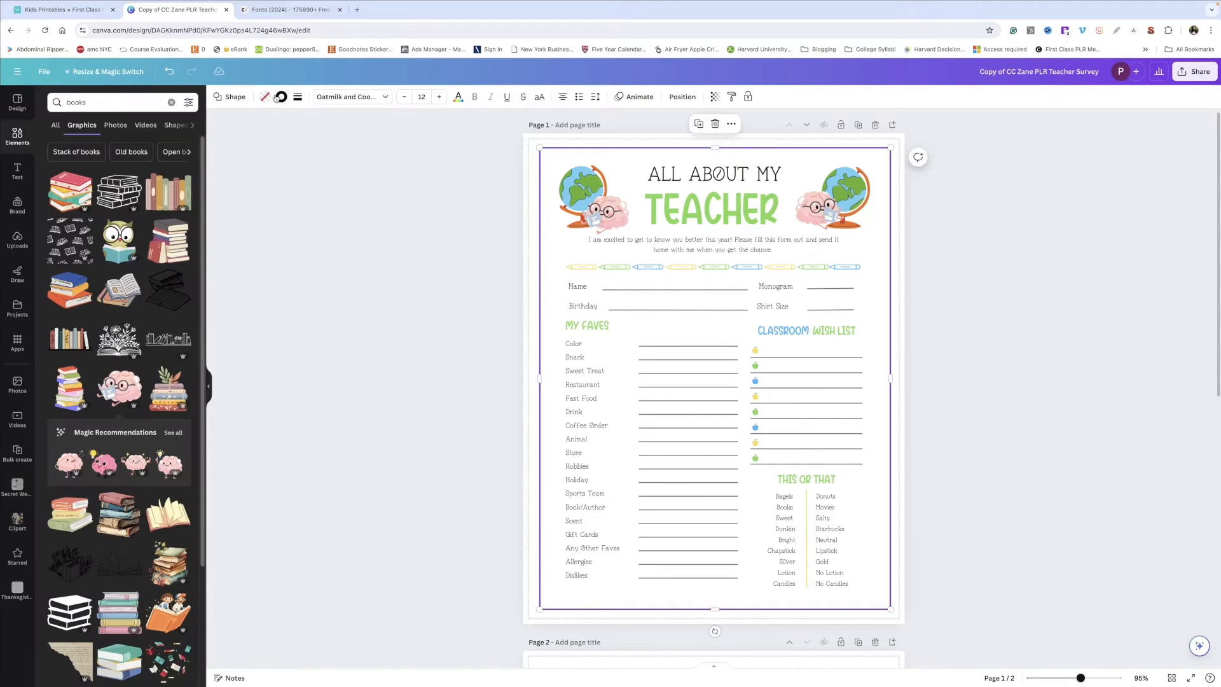
{"action": "left_click", "coordinate": [351, 220]}
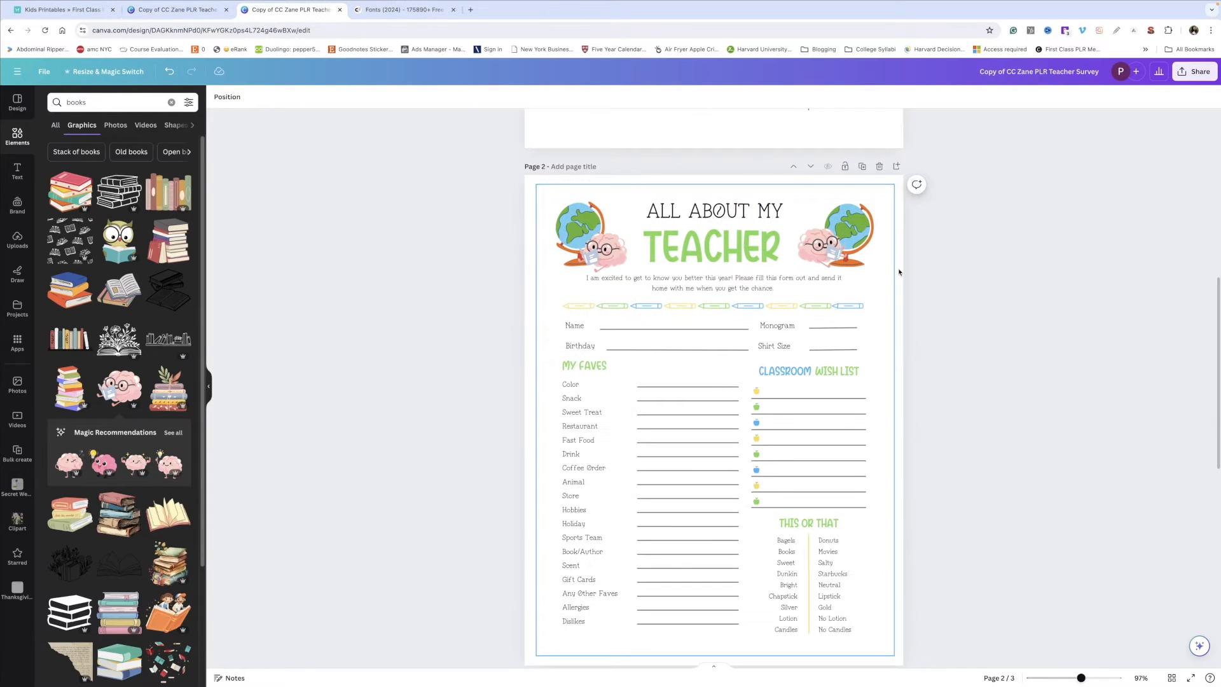
Step: Scroll between the pages to compare the original and redesigned surveys
{"action": "scroll", "coordinate": [899, 272], "scroll_direction": "up", "scroll_amount": 7}
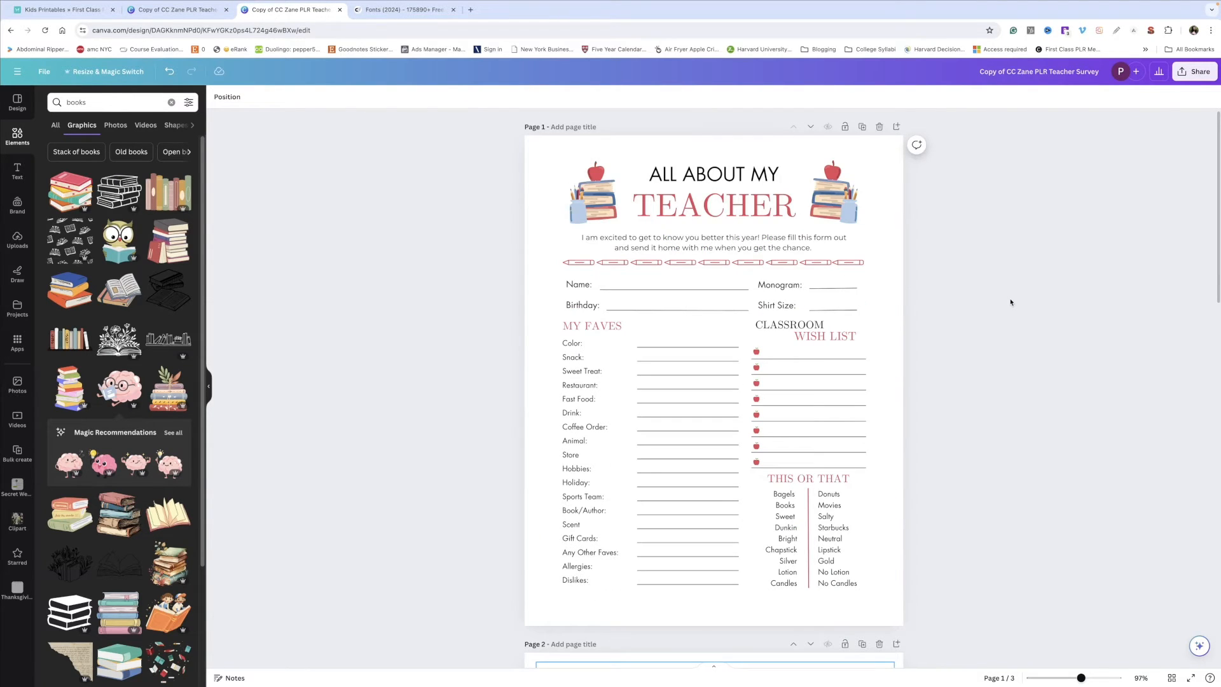
{"action": "scroll", "coordinate": [1014, 305], "scroll_direction": "down", "scroll_amount": 8}
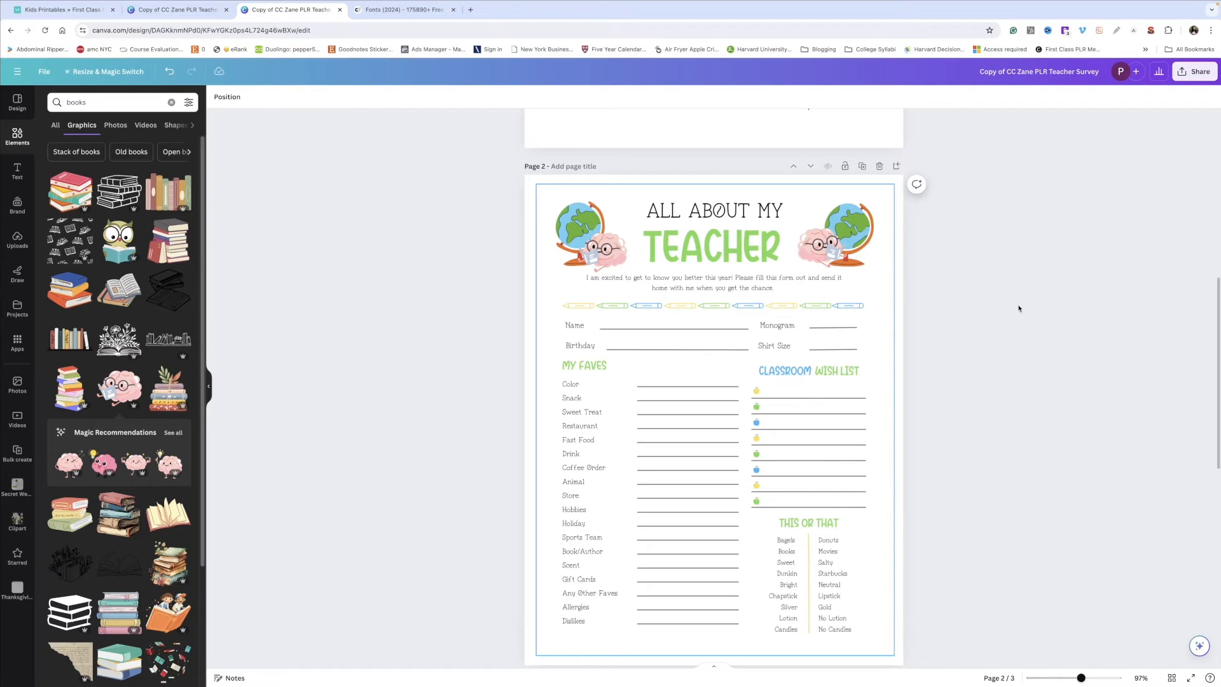
{"action": "scroll", "coordinate": [1017, 308], "scroll_direction": "down", "scroll_amount": 1}
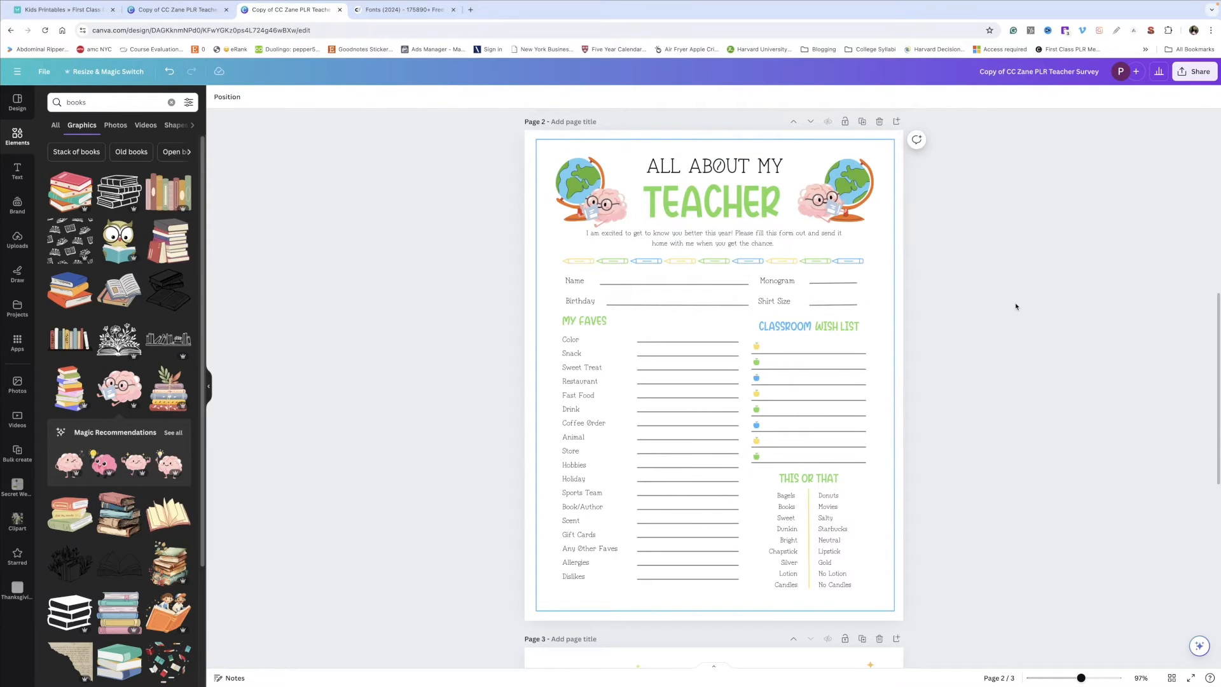
{"action": "scroll", "coordinate": [929, 259], "scroll_direction": "down", "scroll_amount": 1}
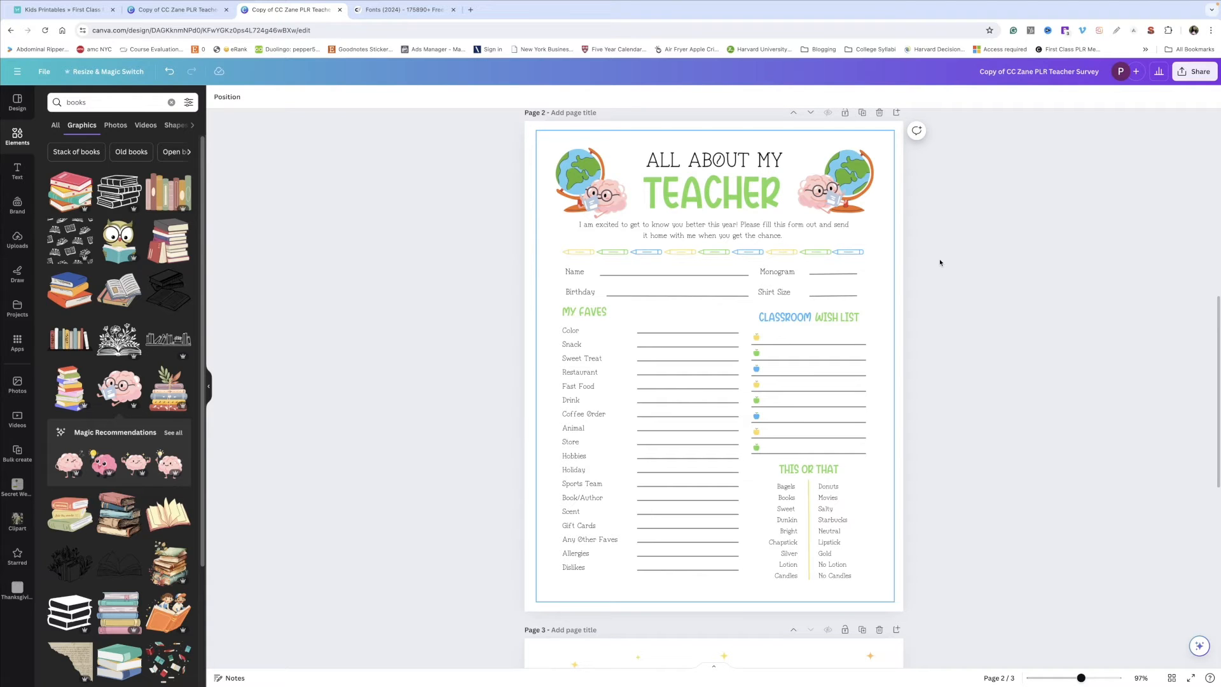
{"action": "scroll", "coordinate": [938, 261], "scroll_direction": "up", "scroll_amount": 1}
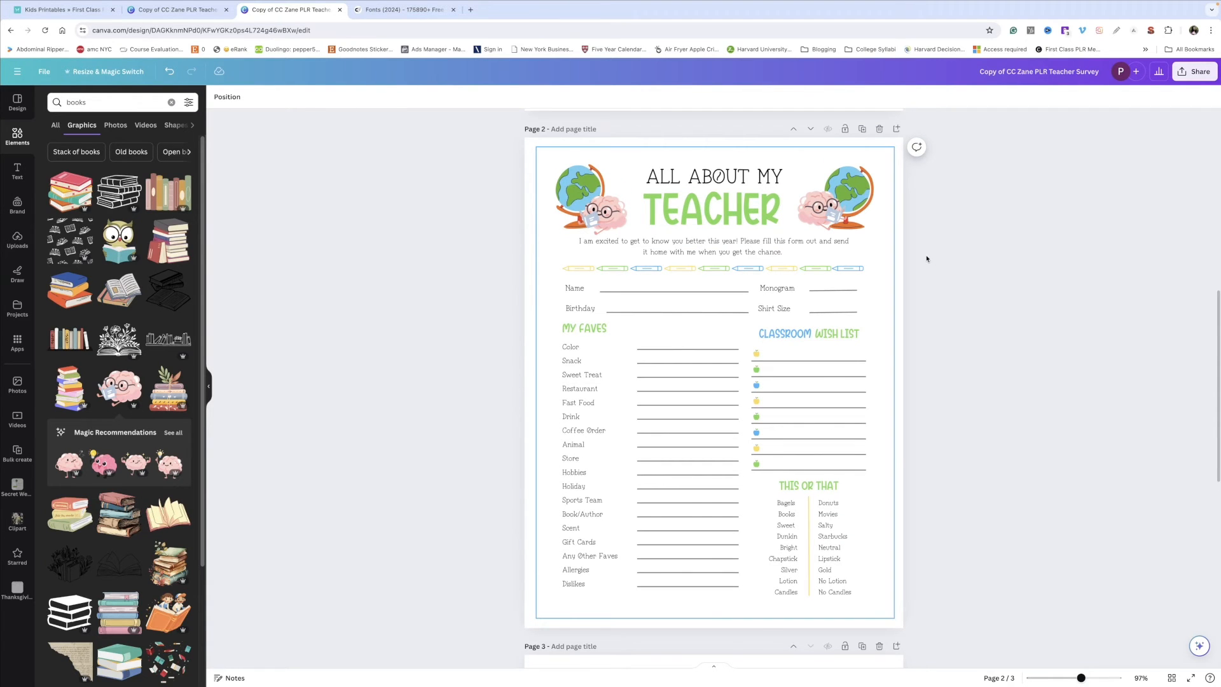
{"action": "scroll", "coordinate": [929, 260], "scroll_direction": "up", "scroll_amount": 4}
{"action": "scroll", "coordinate": [951, 192], "scroll_direction": "down", "scroll_amount": 5}
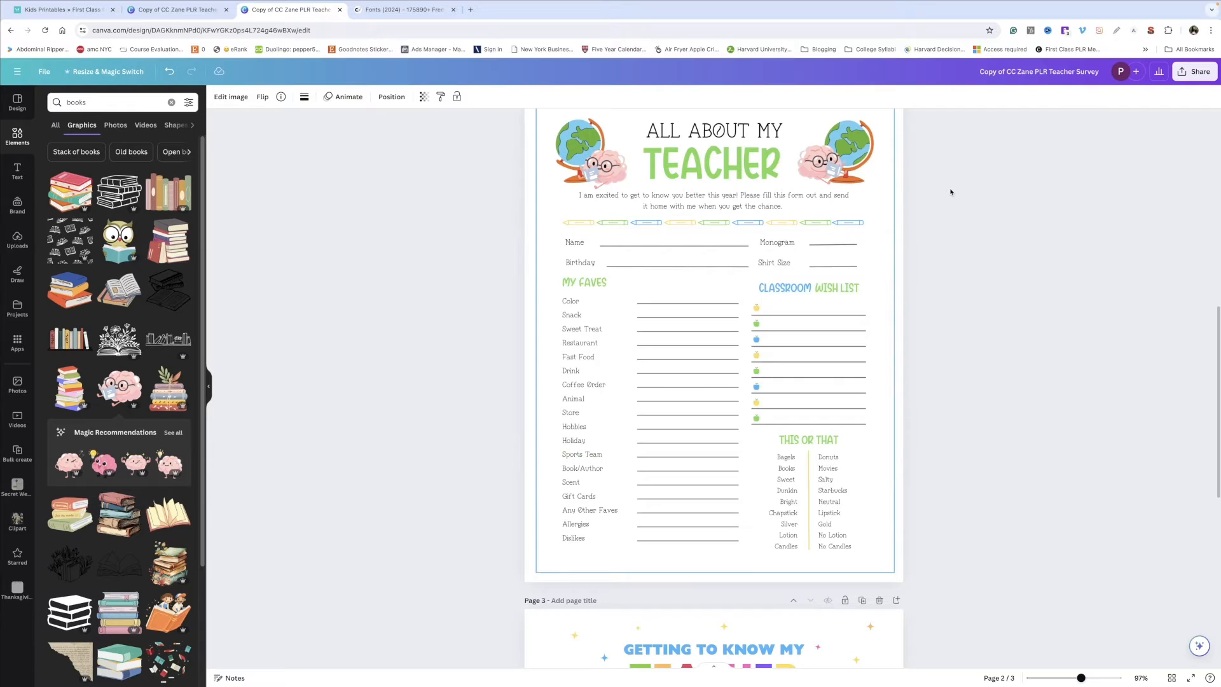
{"action": "scroll", "coordinate": [951, 192], "scroll_direction": "up", "scroll_amount": 1}
{"action": "scroll", "coordinate": [982, 259], "scroll_direction": "up", "scroll_amount": 10}
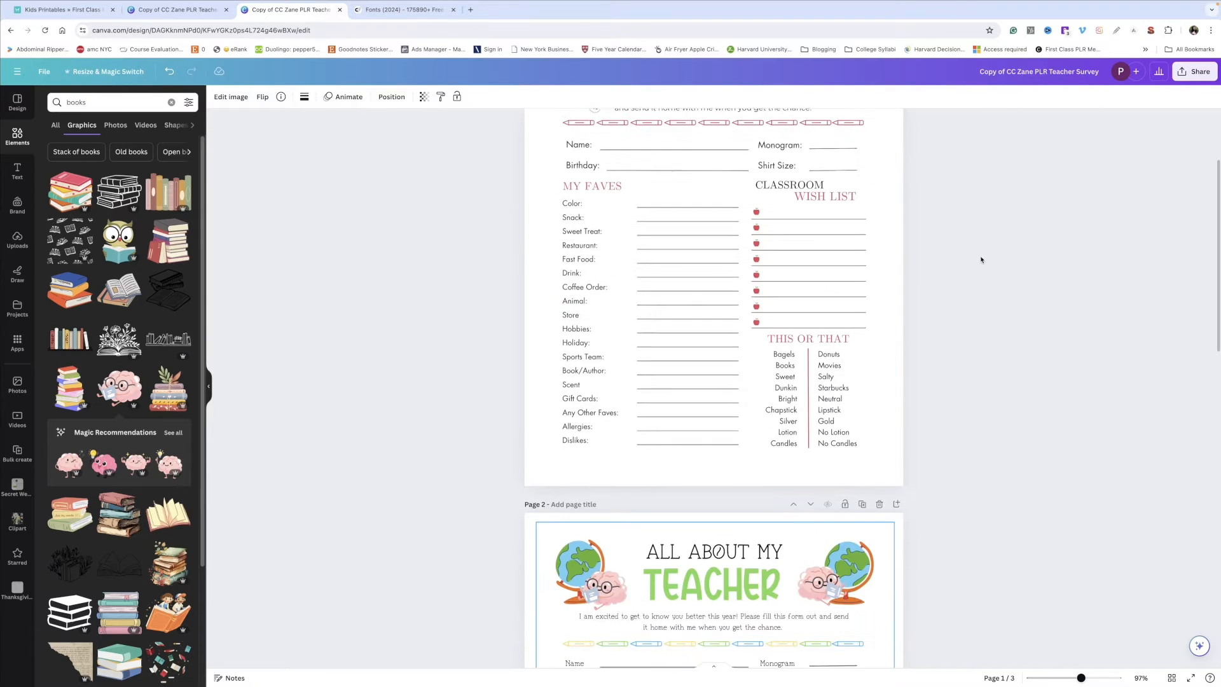
Step: Scroll through the redesigned survey pages and close the design tab
{"action": "scroll", "coordinate": [983, 260], "scroll_direction": "down", "scroll_amount": 5}
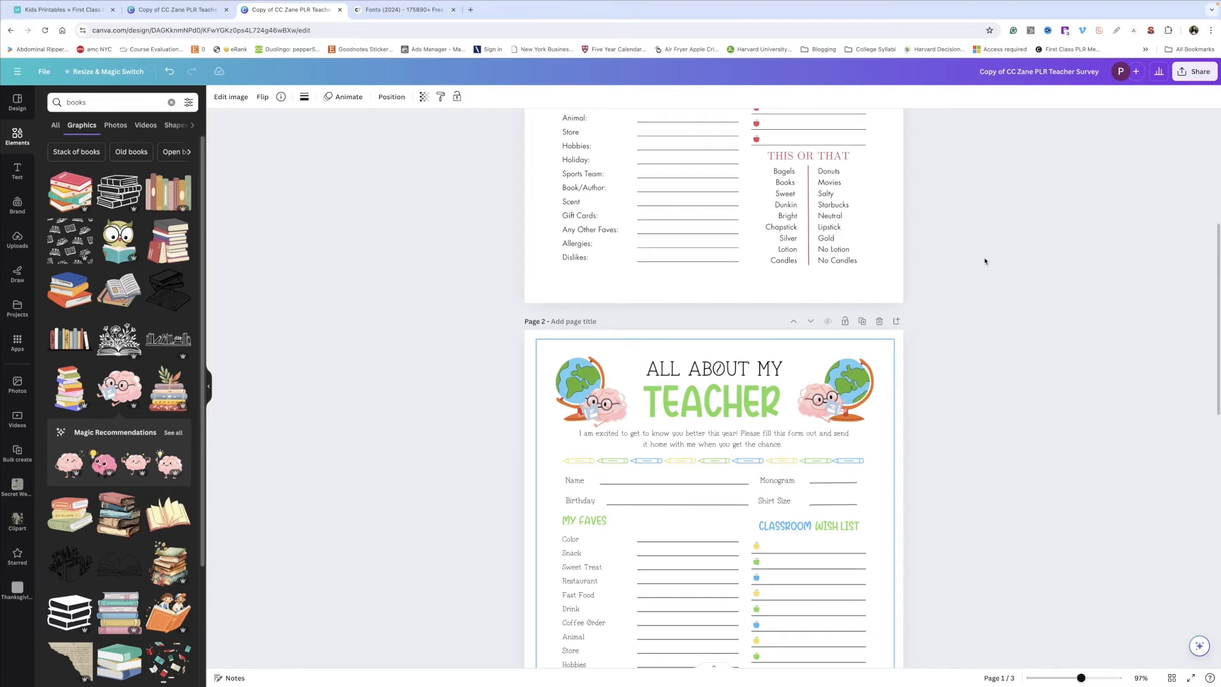
{"action": "scroll", "coordinate": [986, 261], "scroll_direction": "down", "scroll_amount": 1}
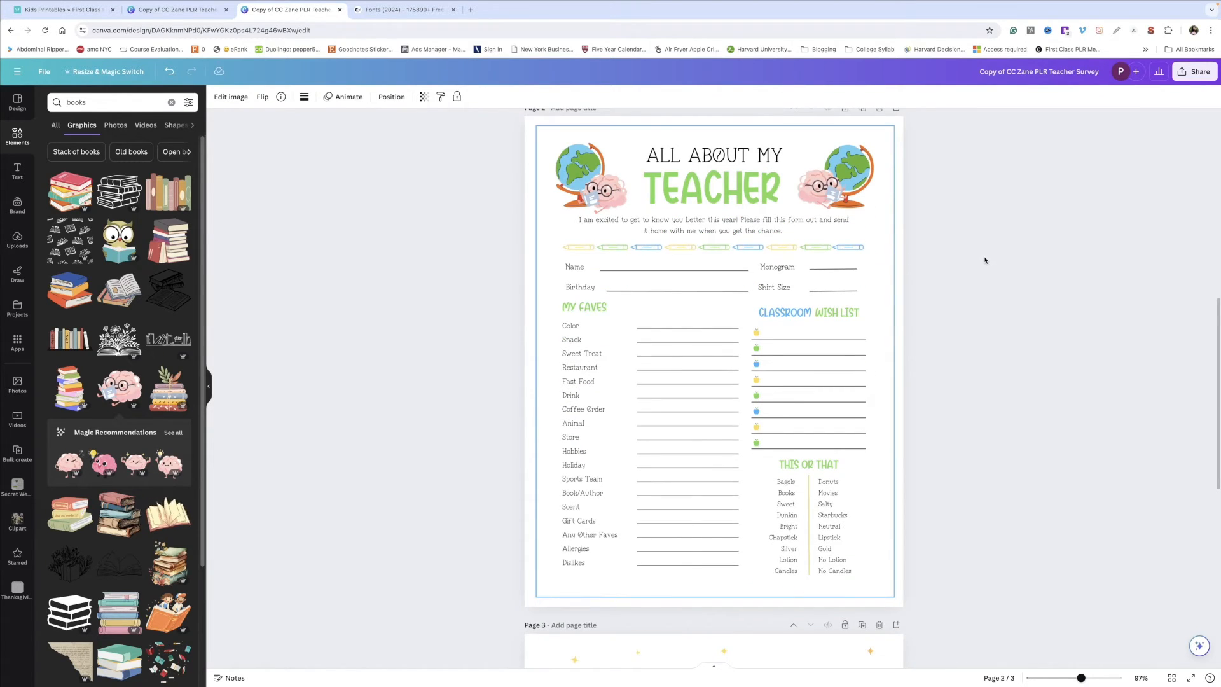
{"action": "key", "text": "ctrl+w"}
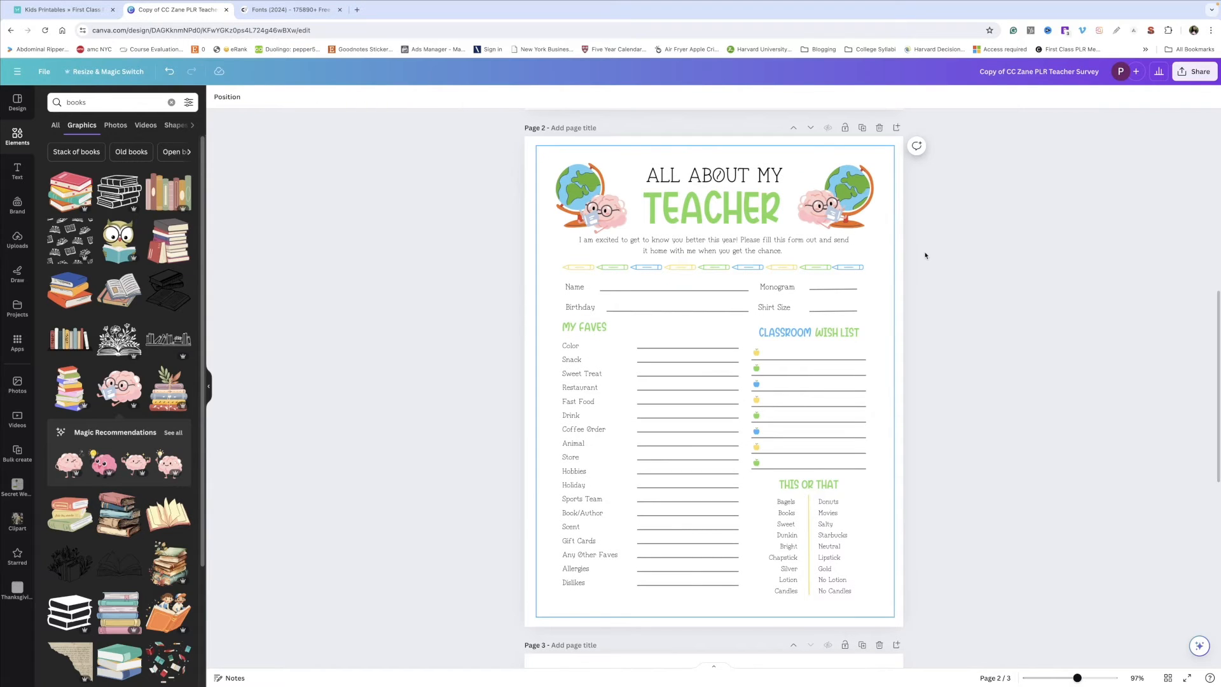
Step: Open the Self Discovery Journal template from the membership's journals page
{"action": "left_click", "coordinate": [1195, 71]}
{"action": "left_click", "coordinate": [1075, 313]}
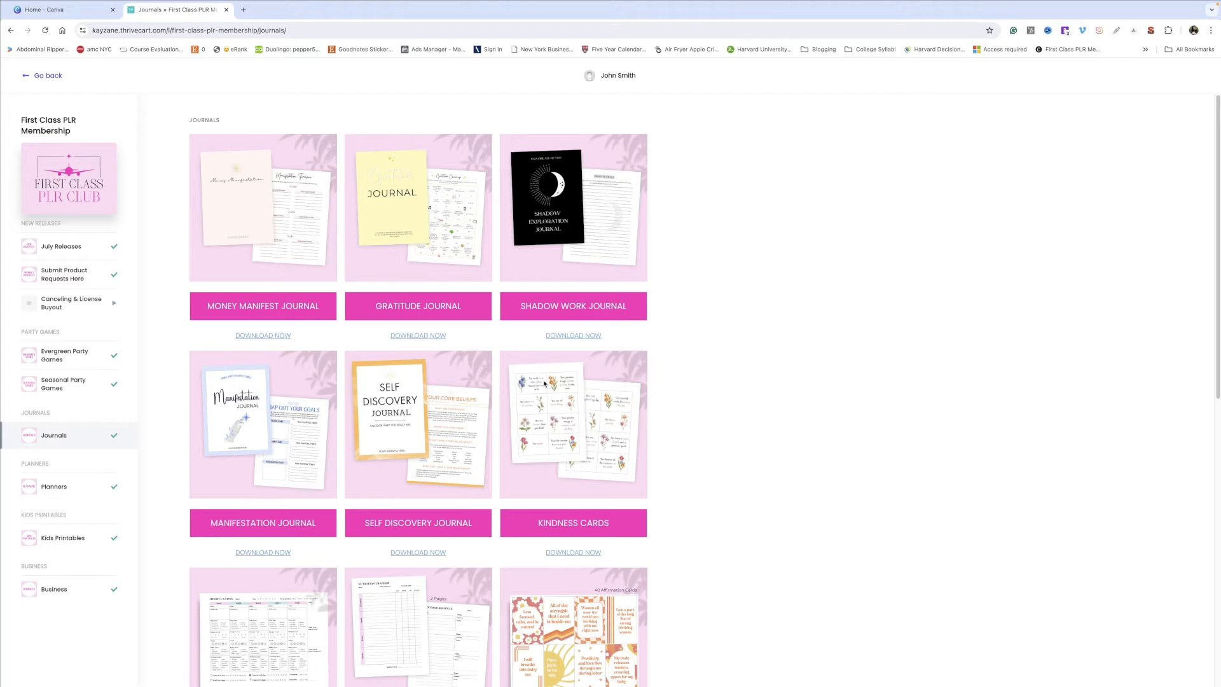
{"action": "left_click", "coordinate": [430, 552]}
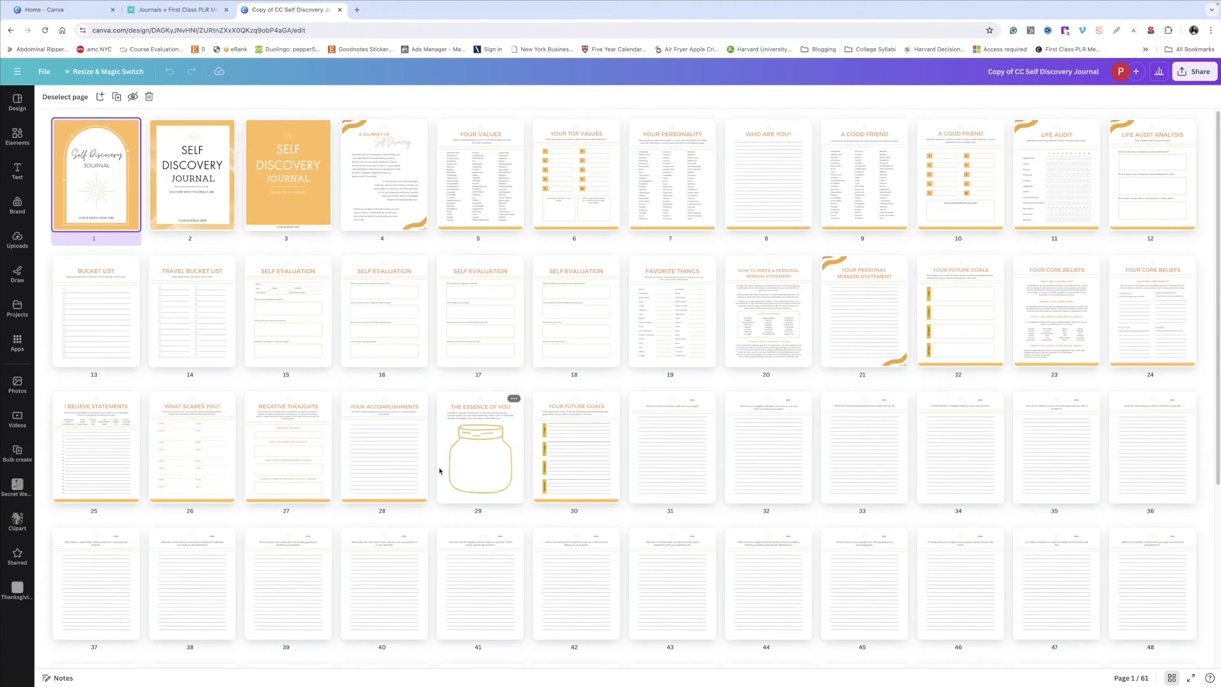
Step: Open the journal cover and add a new page after it, clearing the new page's orange background
{"action": "scroll", "coordinate": [440, 471], "scroll_direction": "down", "scroll_amount": 1}
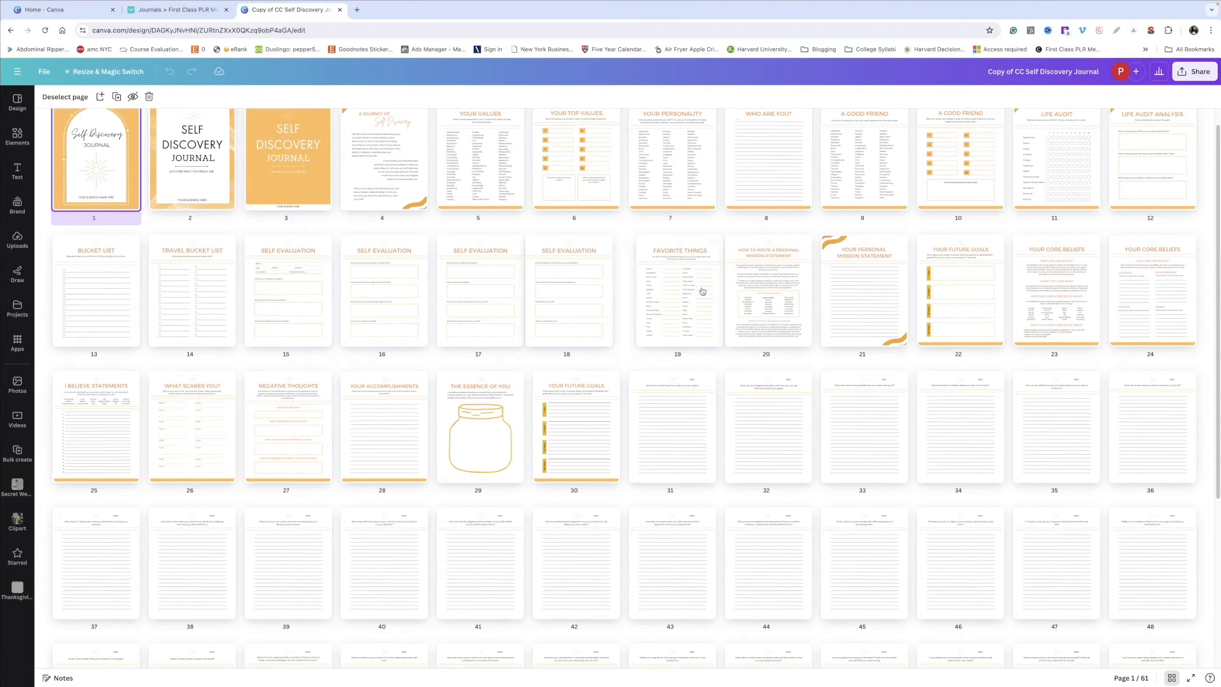
{"action": "scroll", "coordinate": [702, 291], "scroll_direction": "up", "scroll_amount": 1}
{"action": "double_click", "coordinate": [100, 196]}
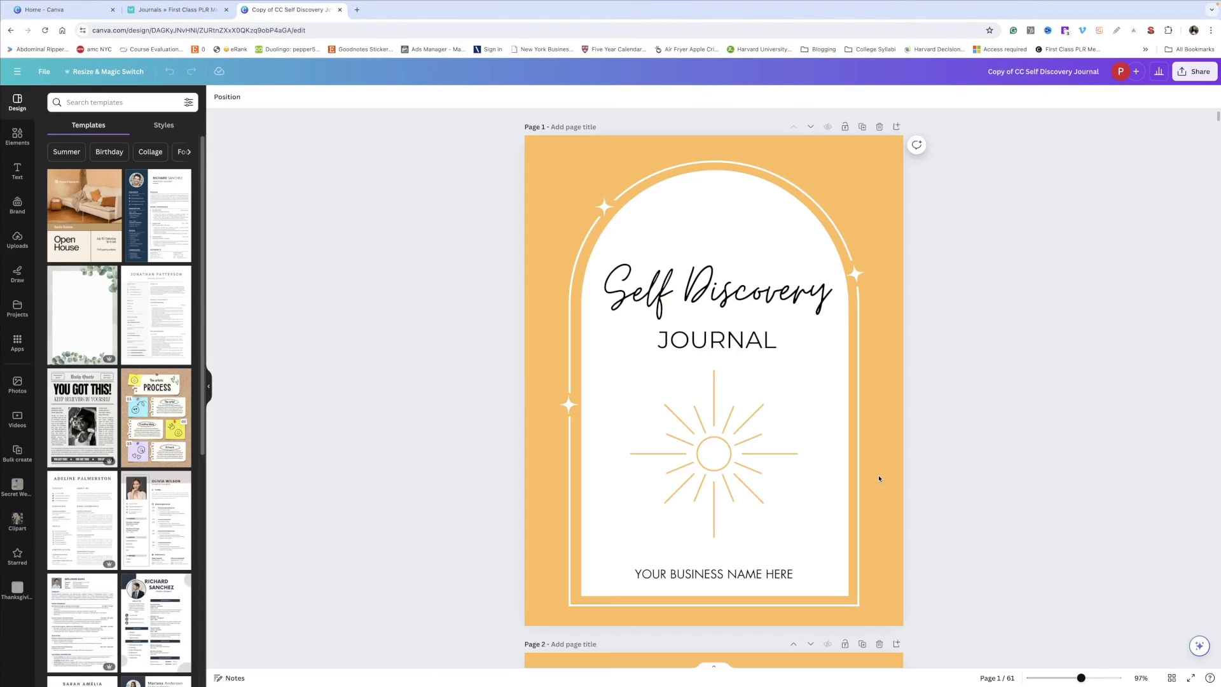
{"action": "left_click", "coordinate": [897, 127]}
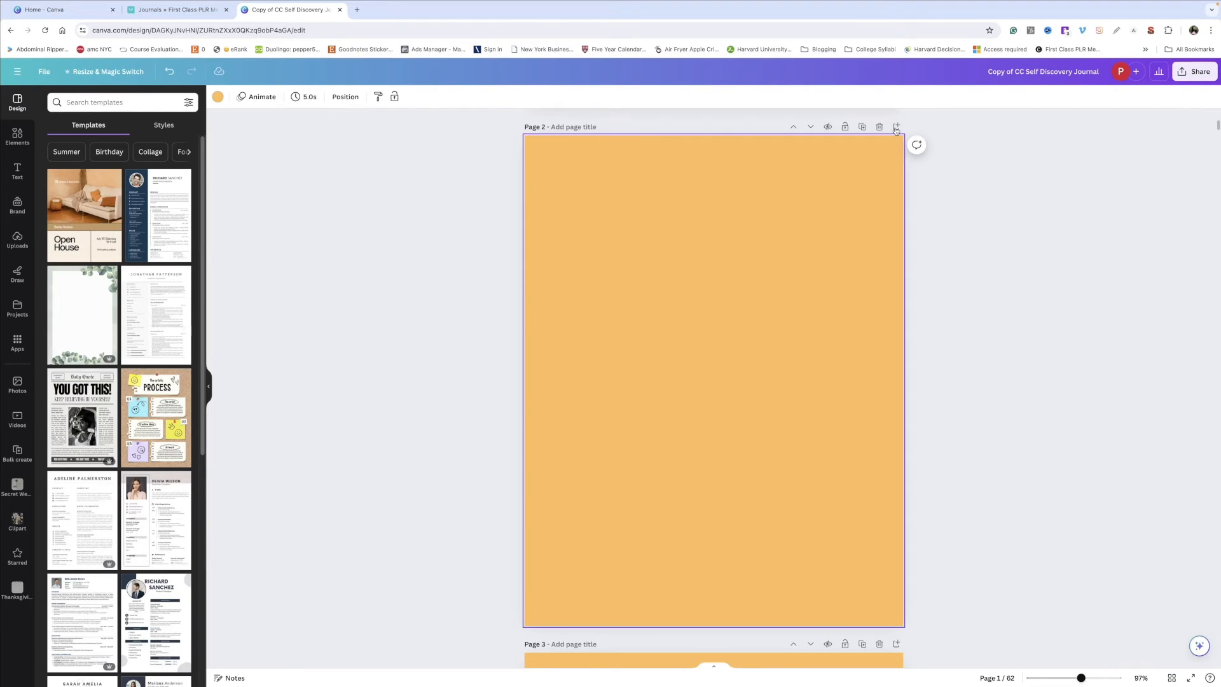
{"action": "key", "text": "Delete"}
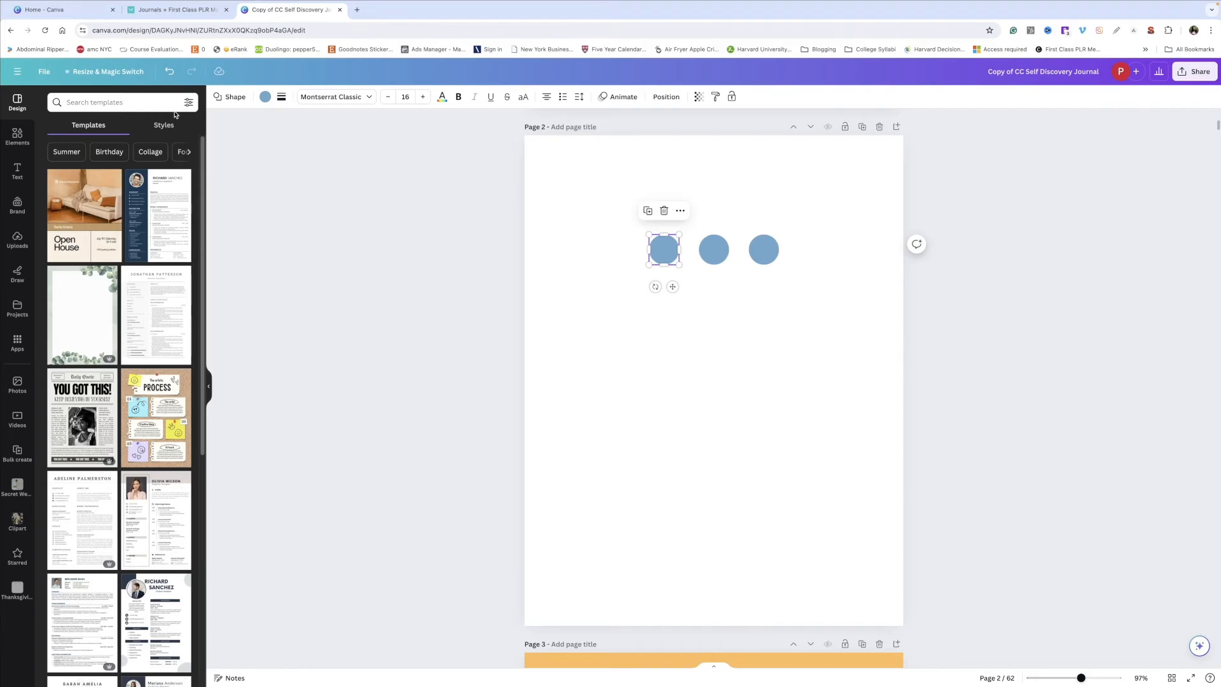
Step: Recolor the first palette circle on the new page to the light grey-blue brand color
{"action": "left_click", "coordinate": [265, 97]}
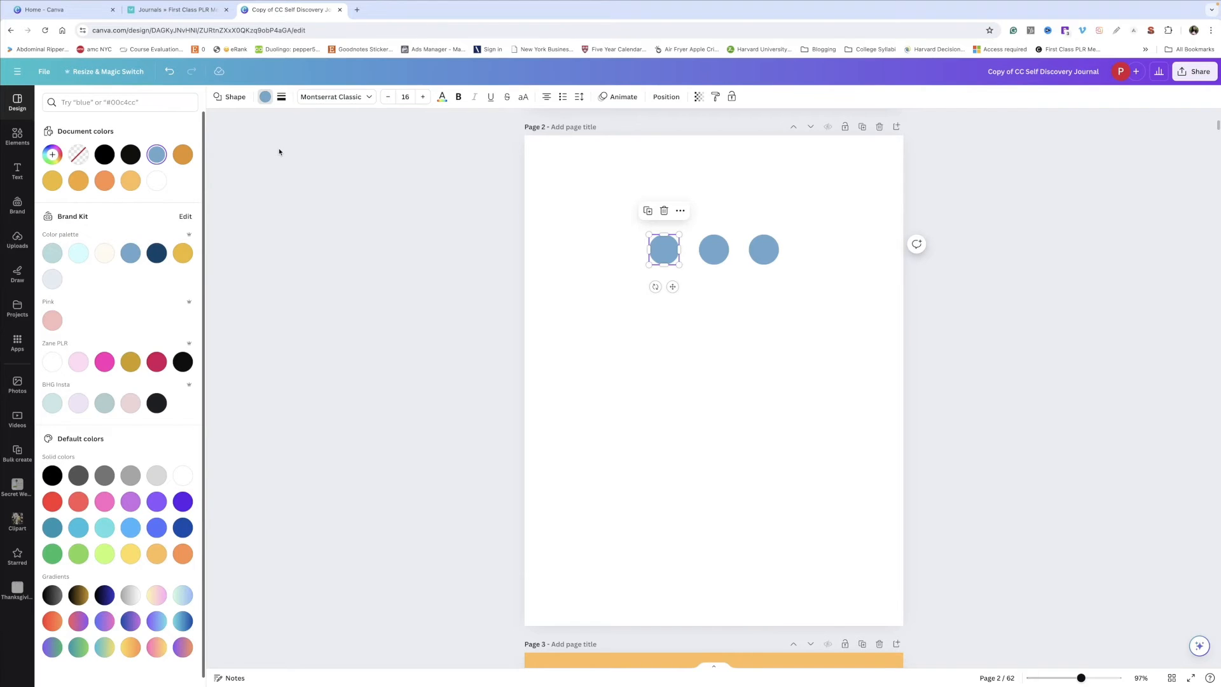
{"action": "left_click", "coordinate": [52, 279]}
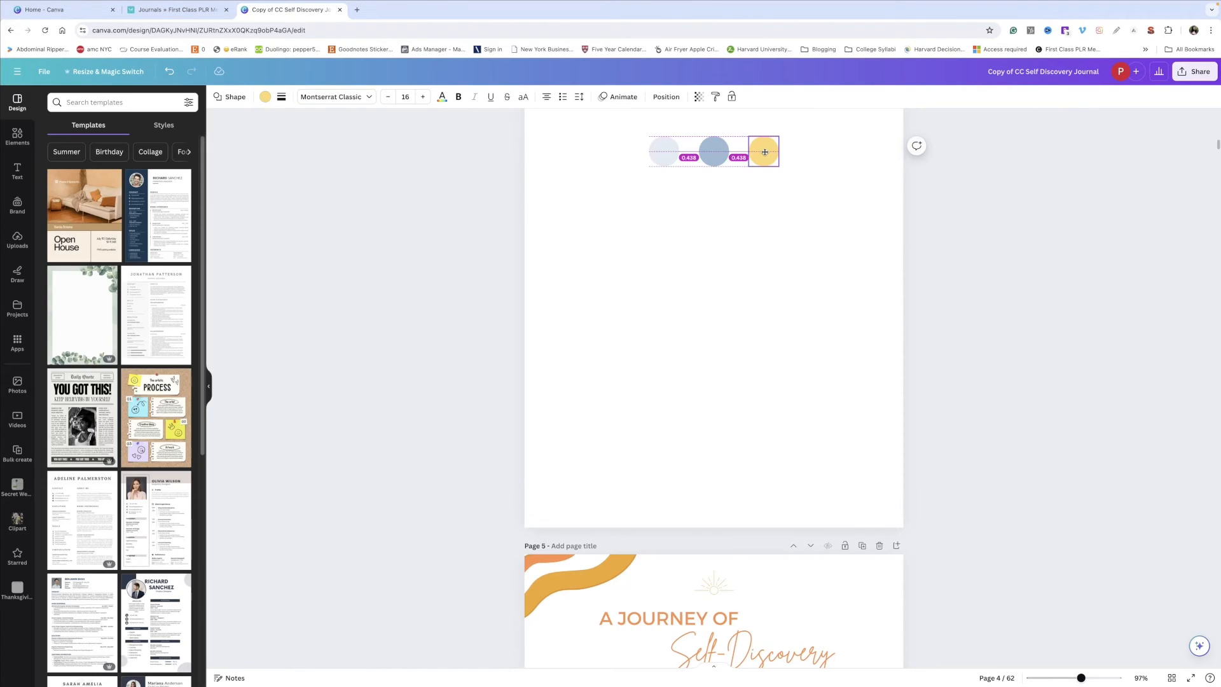
{"action": "left_click", "coordinate": [790, 116]}
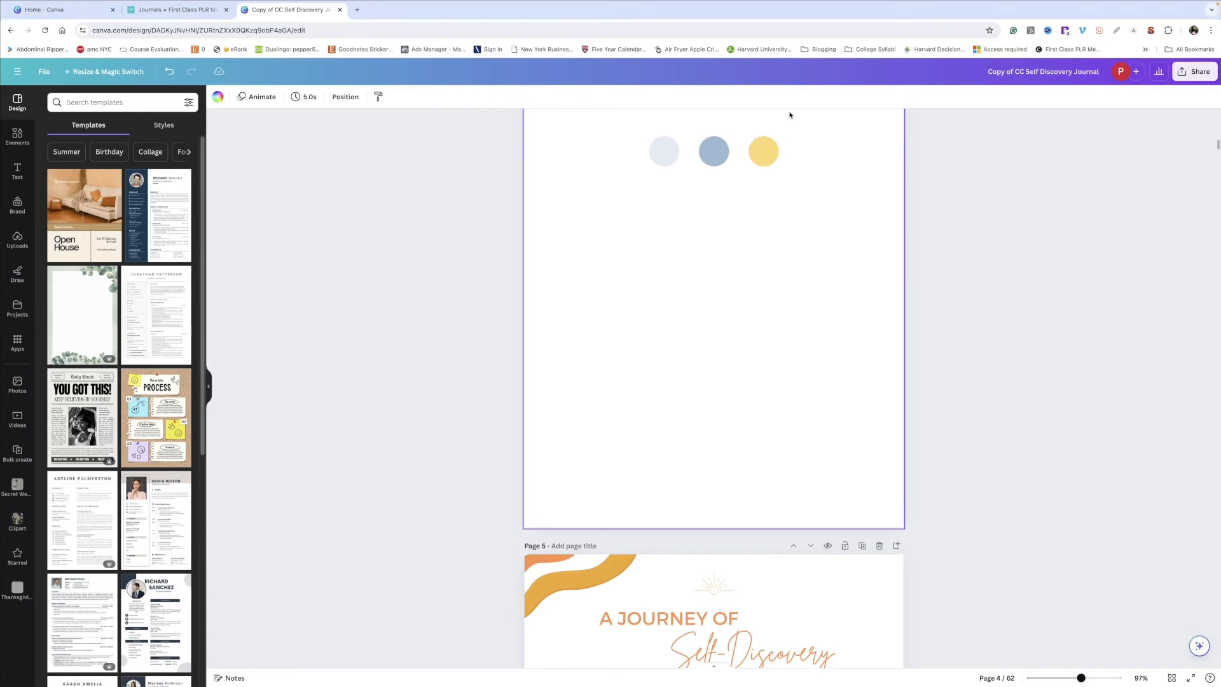
Step: Recolor the 'A JOURNEY OF' heading text on page 5 to grey-blue
{"action": "scroll", "coordinate": [790, 115], "scroll_direction": "down", "scroll_amount": 3}
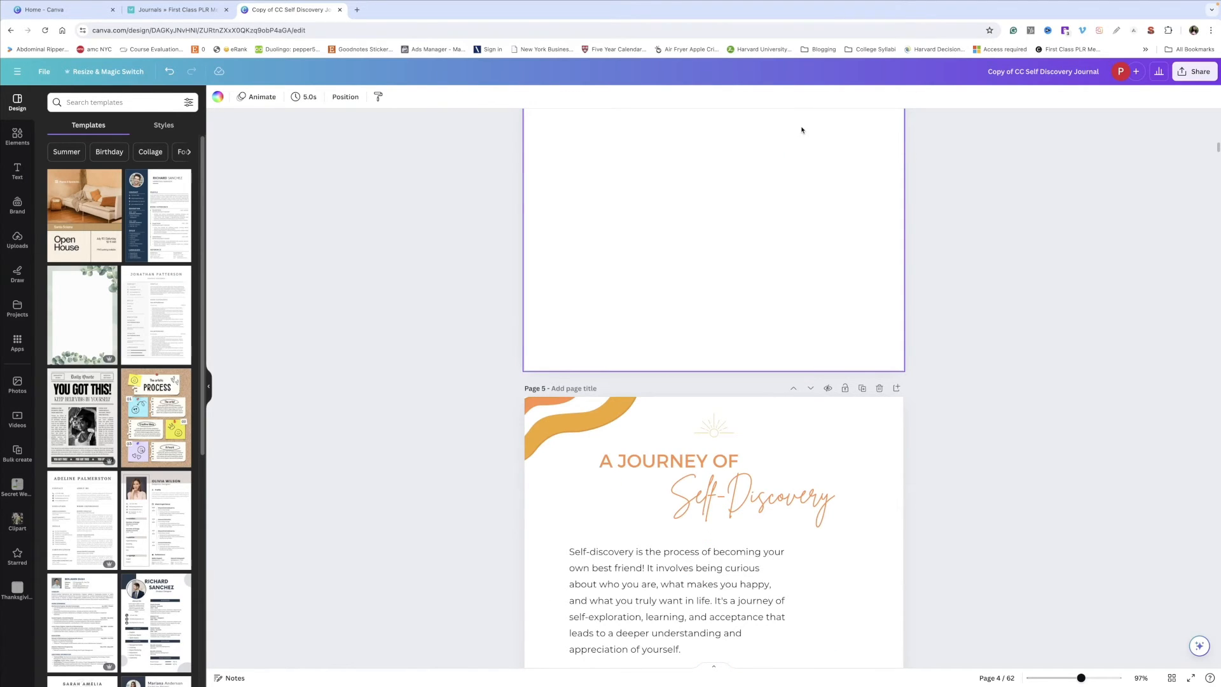
{"action": "scroll", "coordinate": [673, 349], "scroll_direction": "down", "scroll_amount": 1}
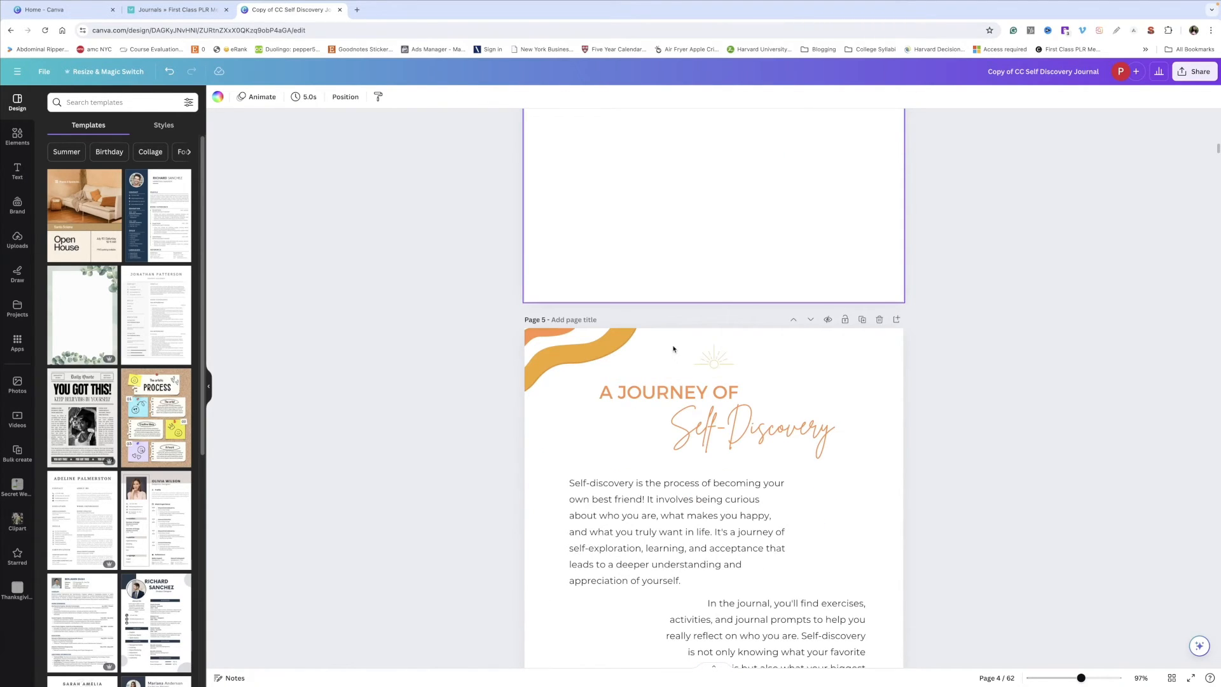
{"action": "scroll", "coordinate": [673, 348], "scroll_direction": "down", "scroll_amount": 3}
{"action": "left_click", "coordinate": [668, 214]}
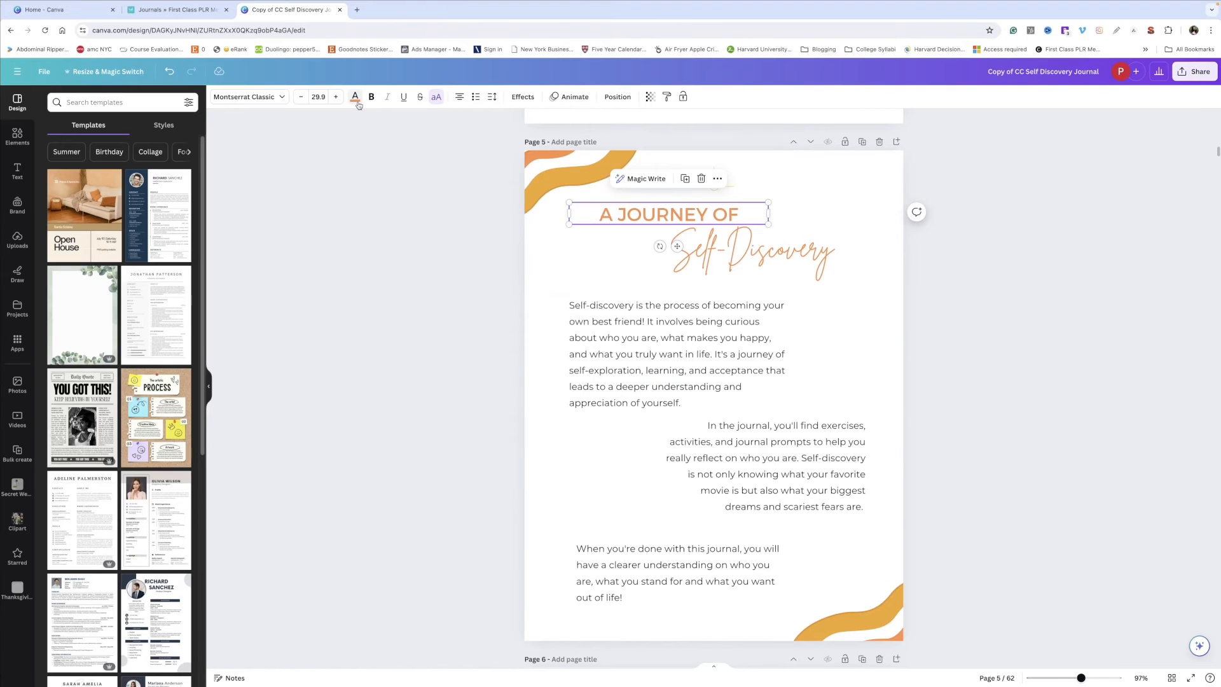
{"action": "left_click", "coordinate": [356, 98]}
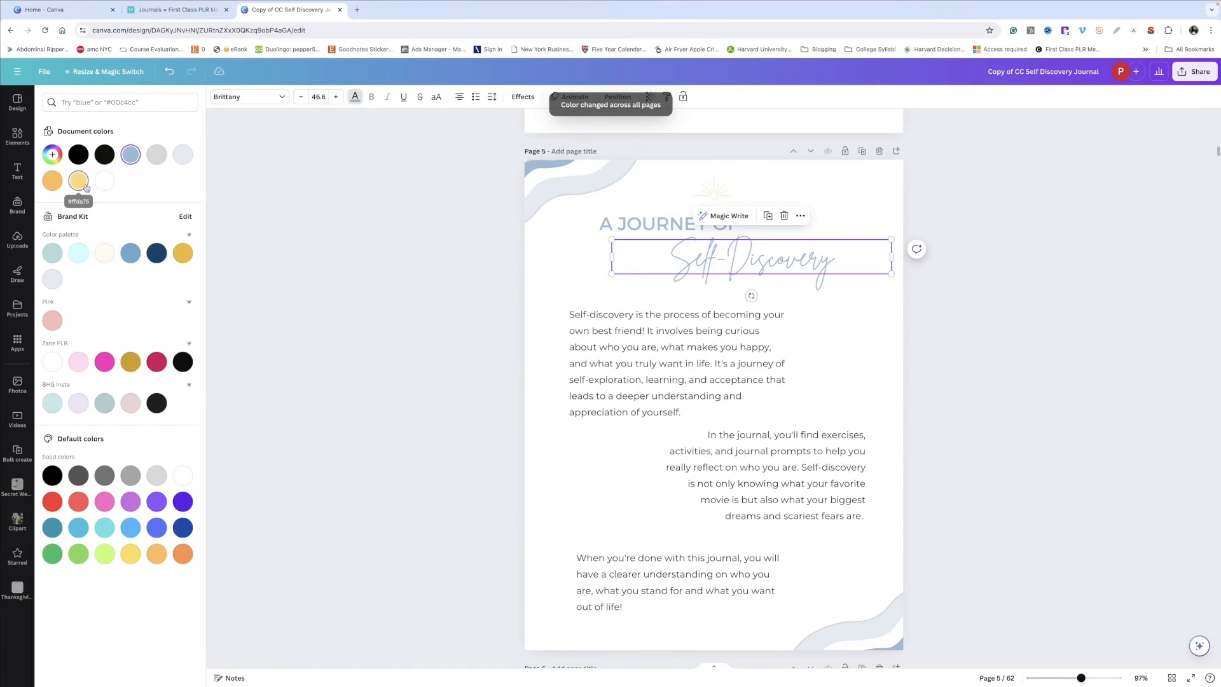
{"action": "left_click", "coordinate": [1070, 291]}
{"action": "scroll", "coordinate": [1071, 291], "scroll_direction": "down", "scroll_amount": 6}
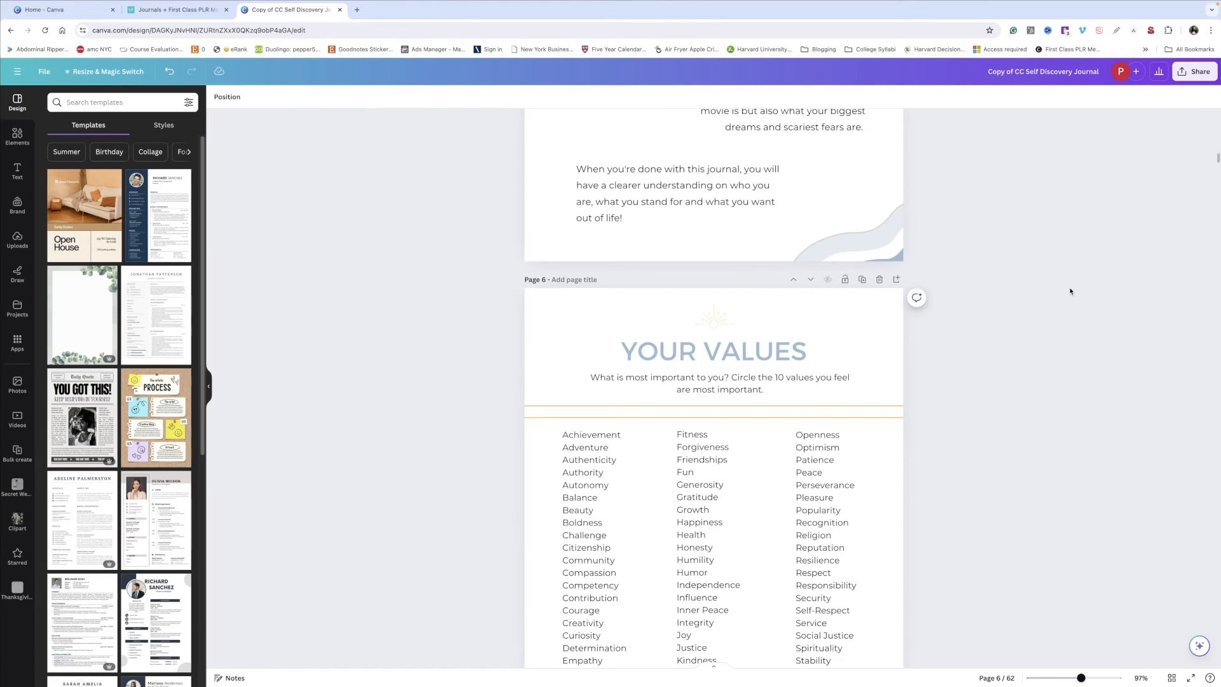
Step: Recolor the orange divider line under 'YOUR VALUES' to blue-grey and change that color throughout the journal
{"action": "scroll", "coordinate": [886, 318], "scroll_direction": "down", "scroll_amount": 2}
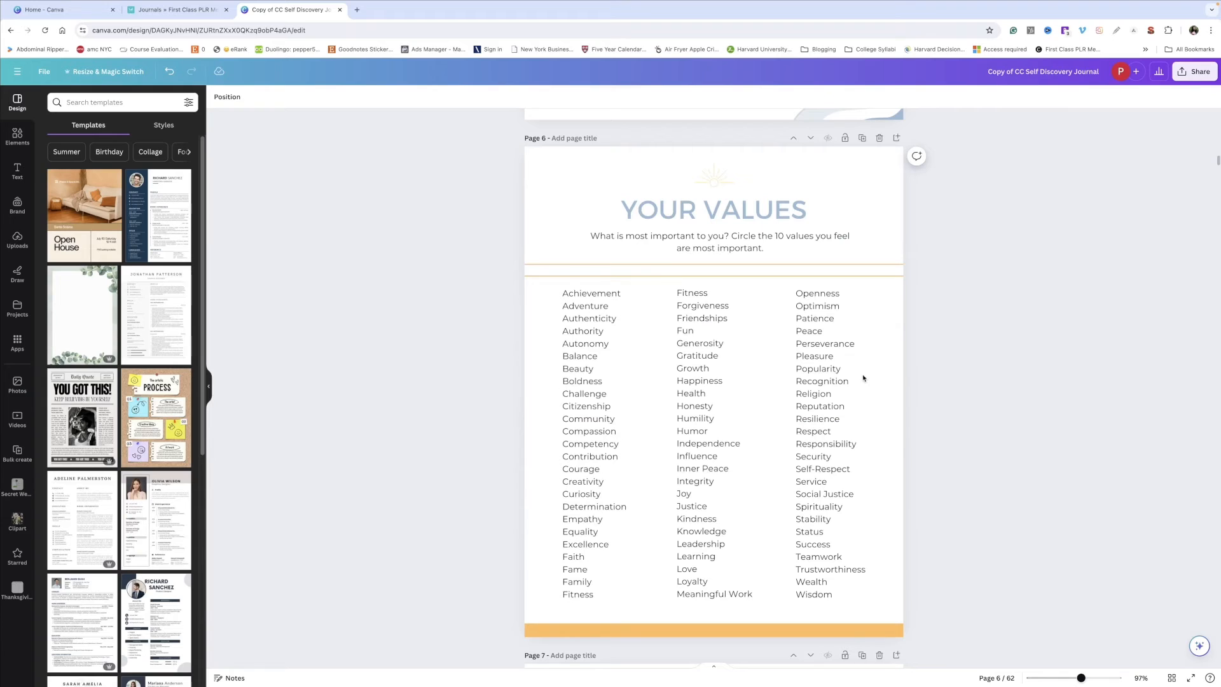
{"action": "left_click", "coordinate": [880, 263]}
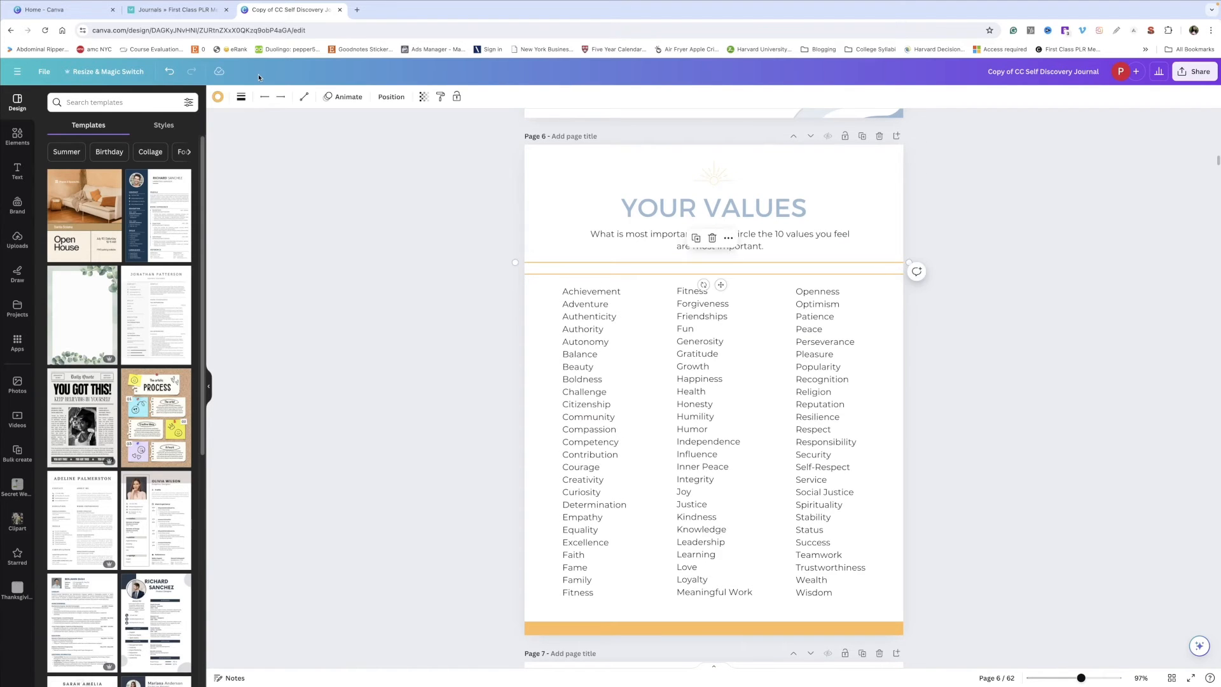
{"action": "left_click", "coordinate": [218, 97]}
{"action": "left_click", "coordinate": [131, 154]}
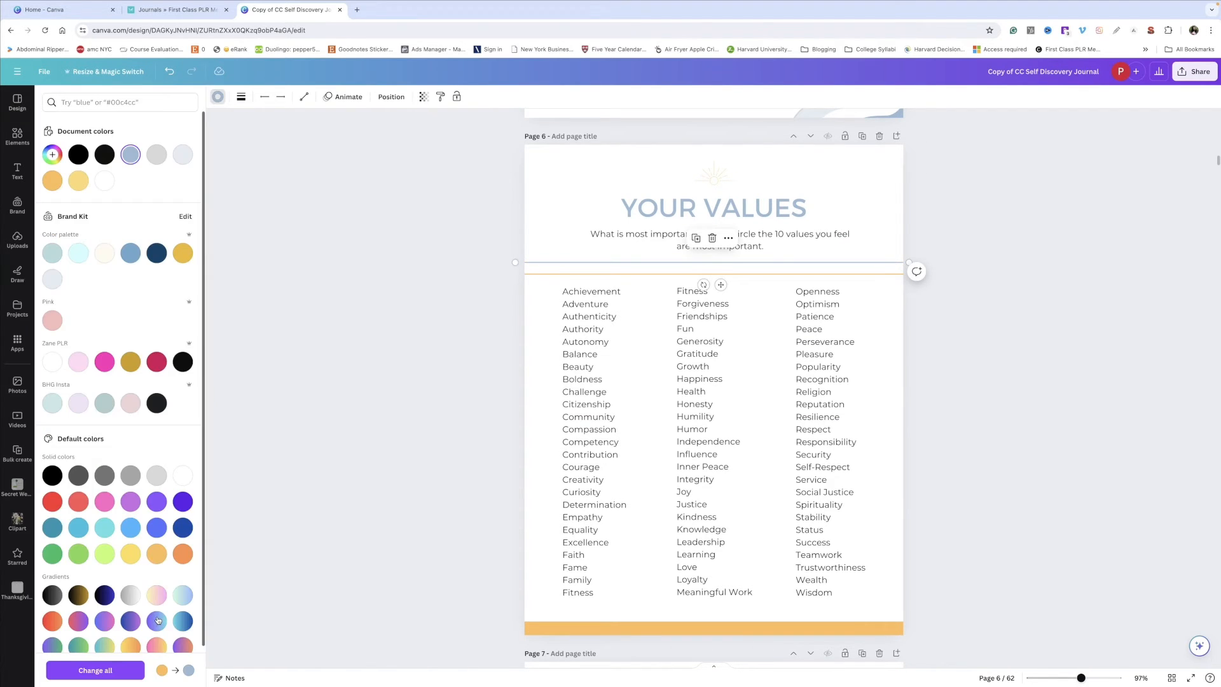
{"action": "left_click_drag", "start_coordinate": [673, 312], "coordinate": [1164, 181]}
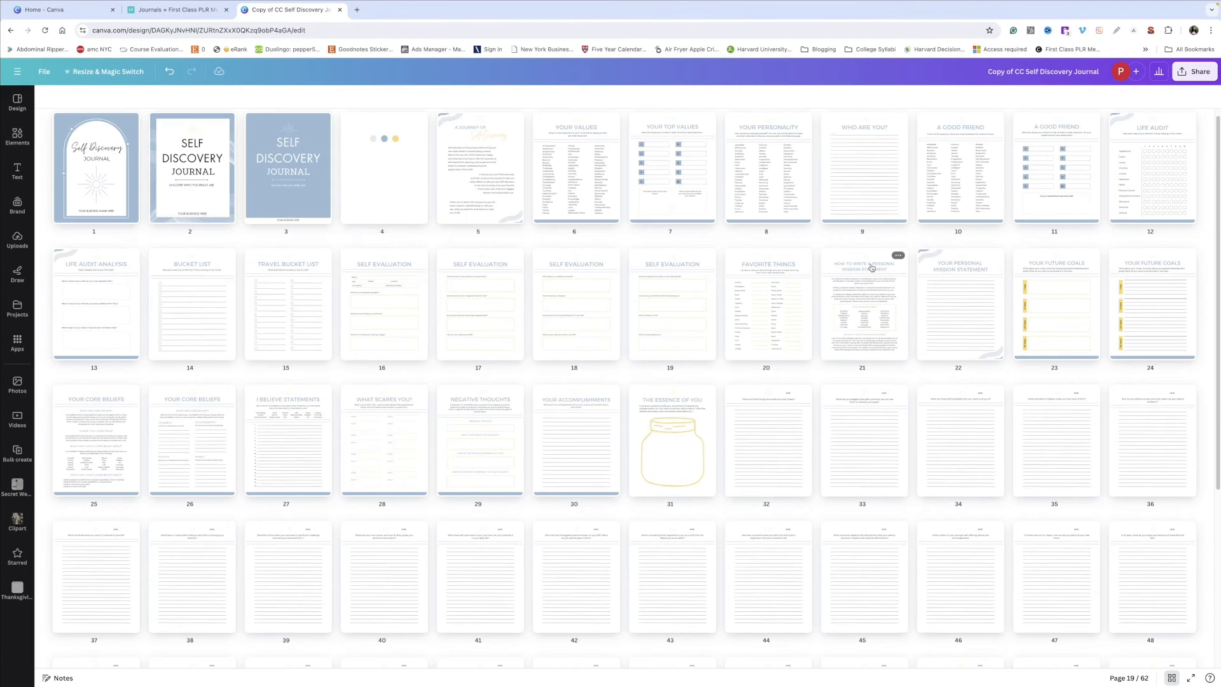
{"action": "scroll", "coordinate": [872, 267], "scroll_direction": "down", "scroll_amount": 2}
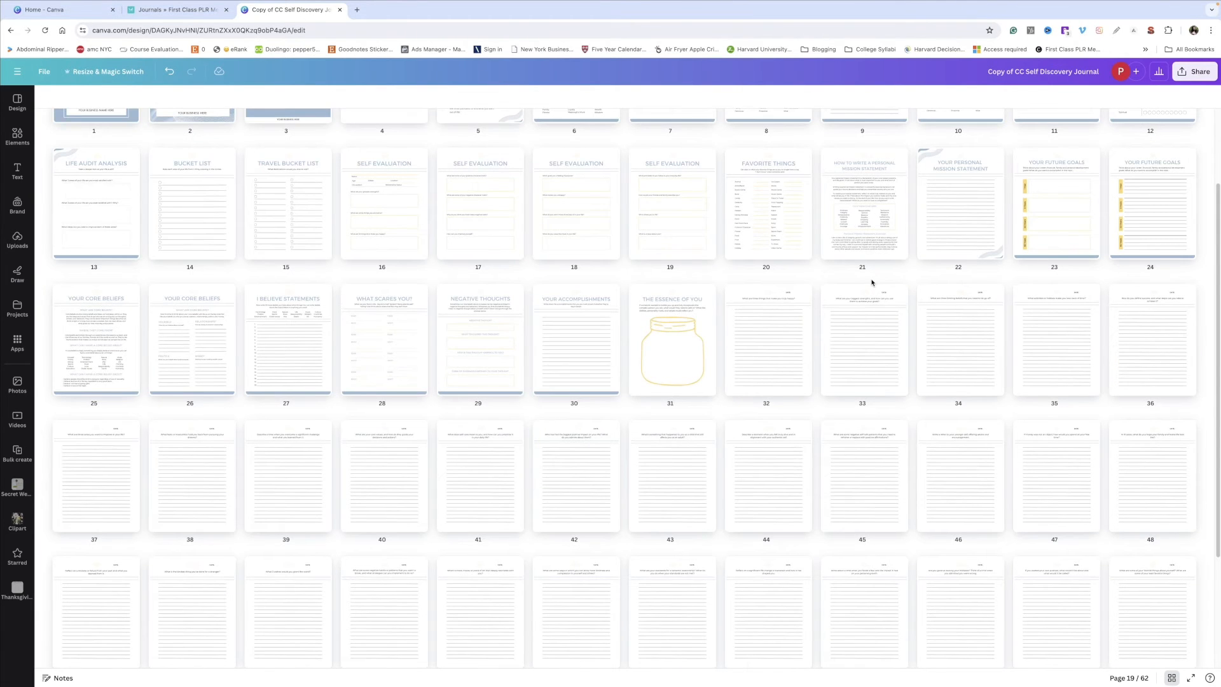
{"action": "scroll", "coordinate": [875, 283], "scroll_direction": "down", "scroll_amount": 1}
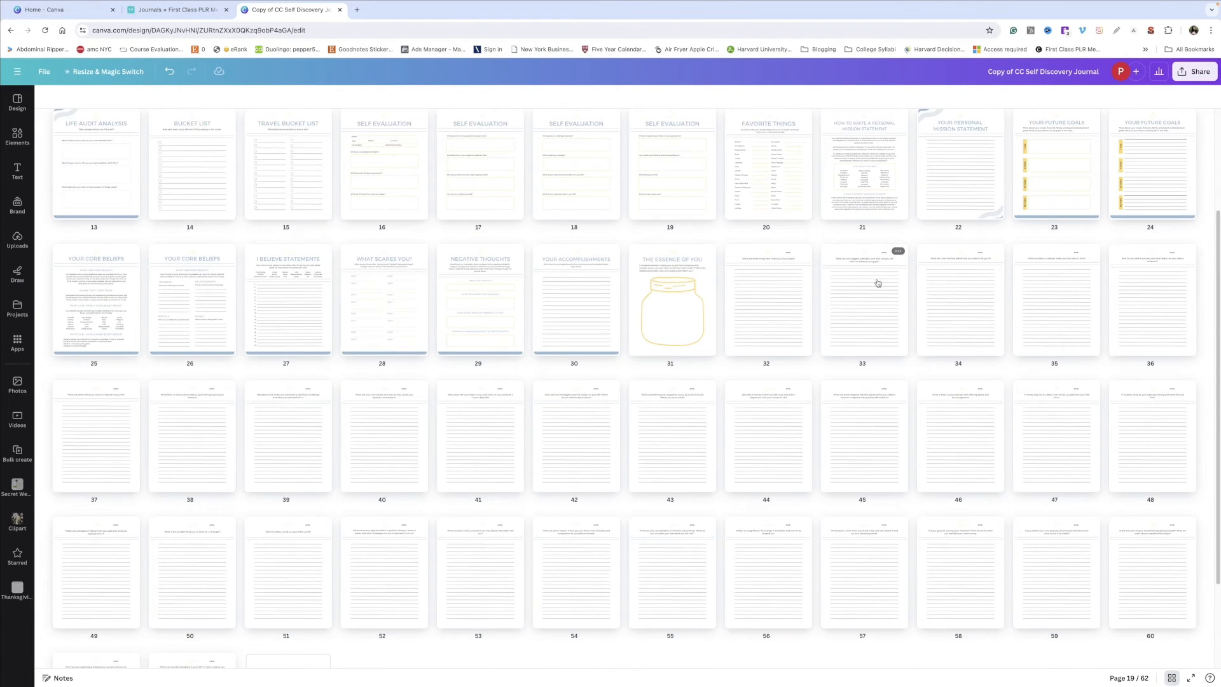
{"action": "scroll", "coordinate": [878, 282], "scroll_direction": "up", "scroll_amount": 2}
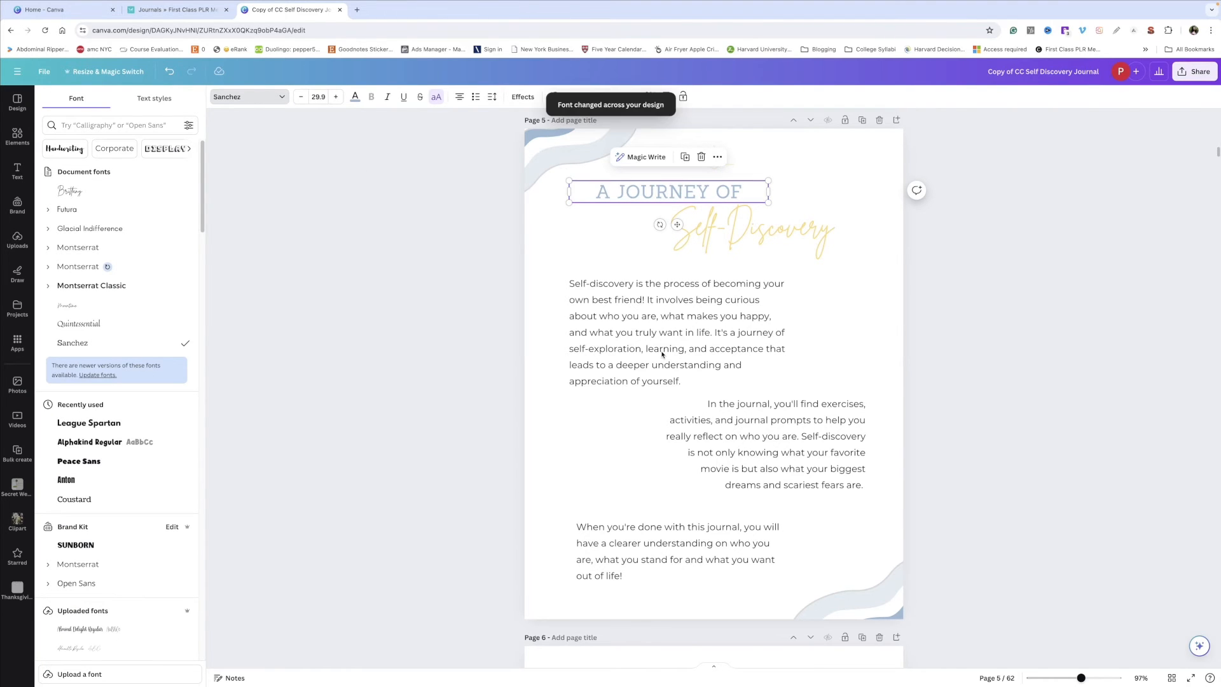
Step: Change the 'Self-Discovery' script title's font to Moontime and narrow its text box
{"action": "left_click", "coordinate": [700, 230]}
{"action": "left_click", "coordinate": [154, 305]}
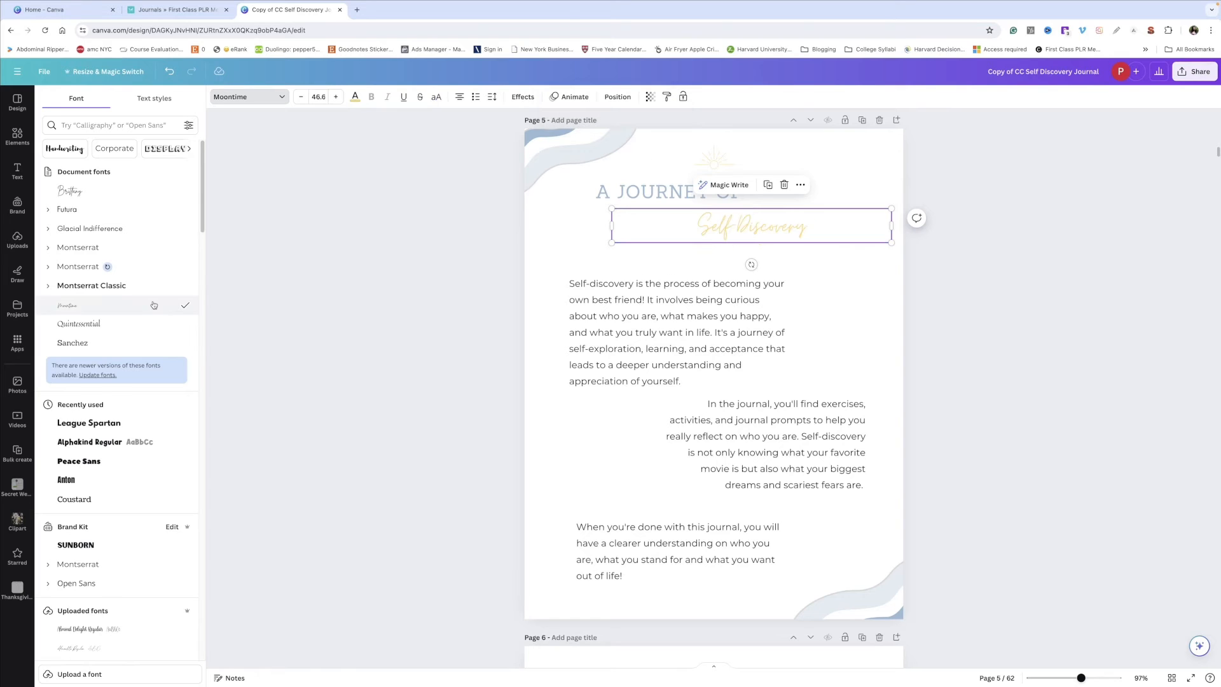
{"action": "left_click_drag", "start_coordinate": [892, 225], "coordinate": [740, 234]}
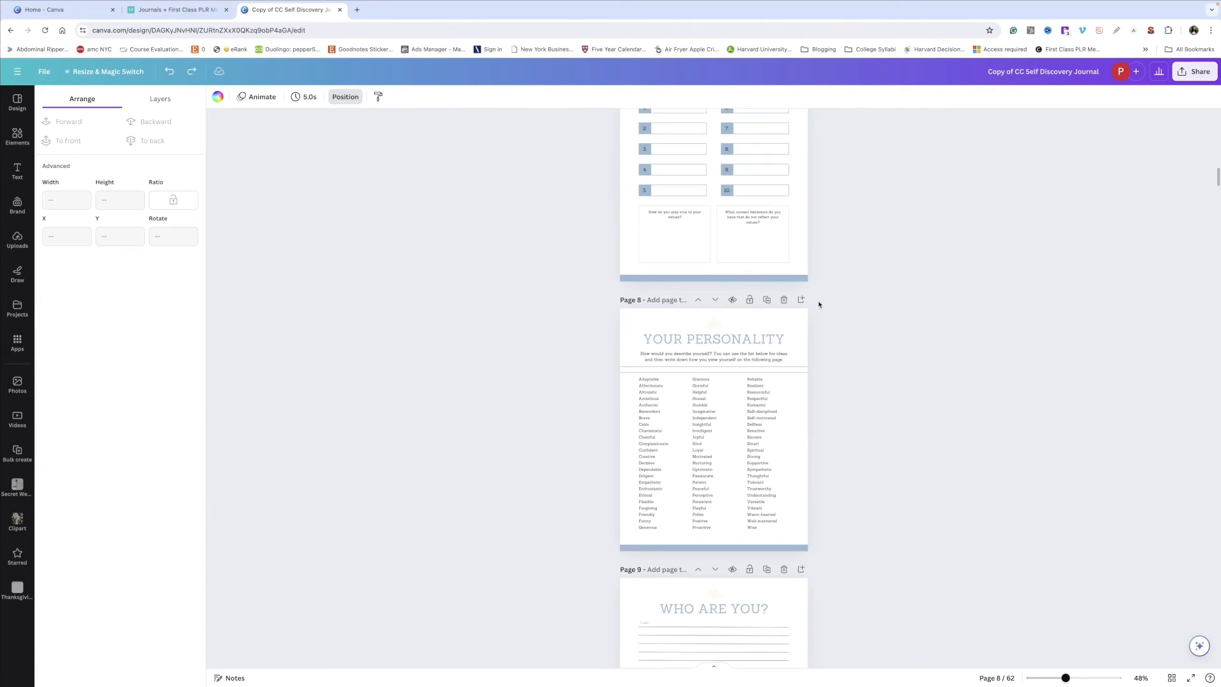
Step: Search elements for pretzel graphics and group the row of pretzel, popcorn and lollipop graphics atop the Travel Bucket List page
{"action": "scroll", "coordinate": [819, 305], "scroll_direction": "down", "scroll_amount": 6}
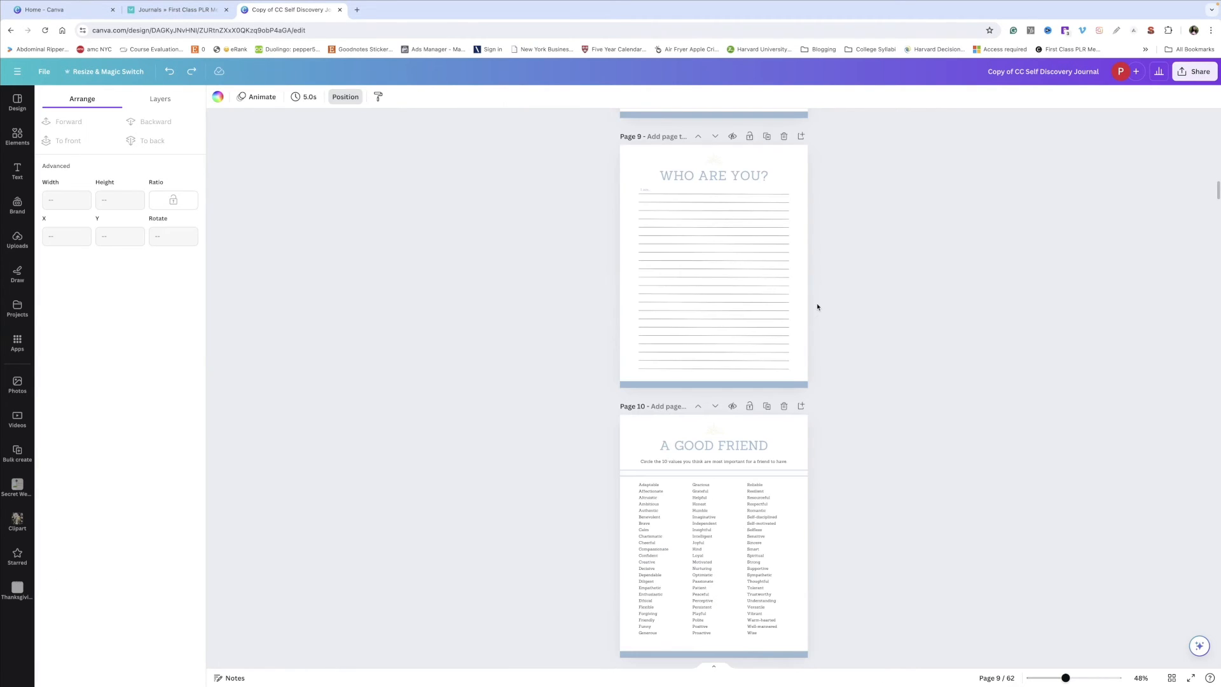
{"action": "scroll", "coordinate": [817, 308], "scroll_direction": "down", "scroll_amount": 10}
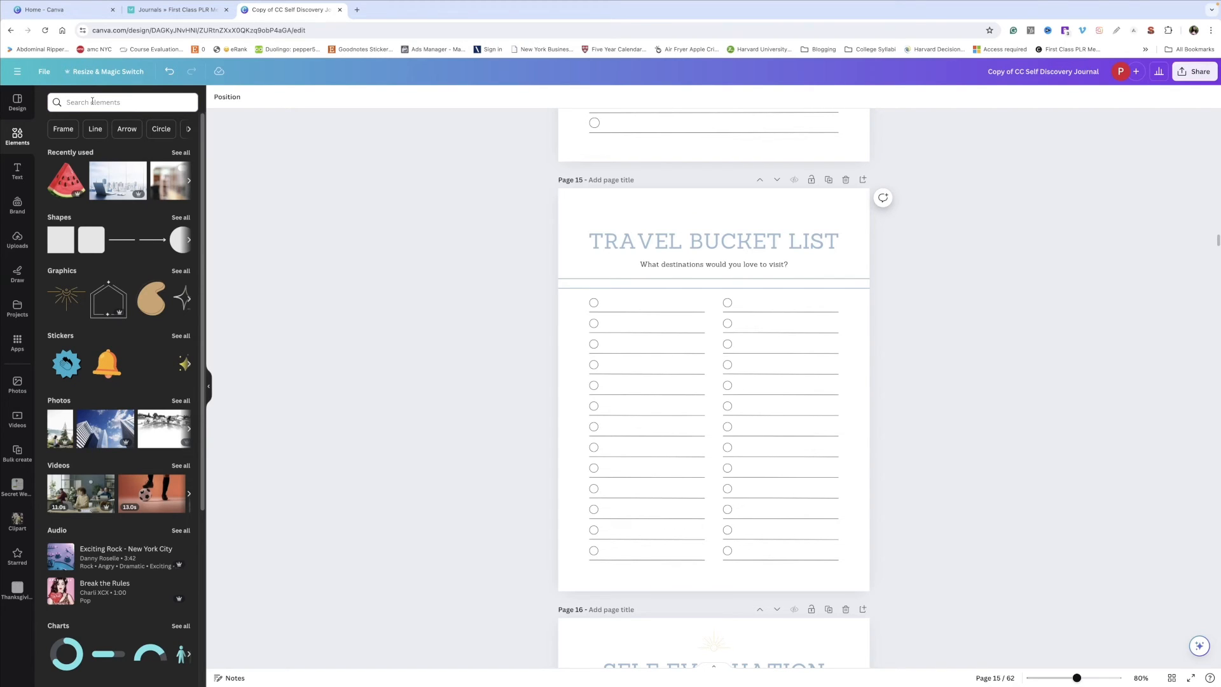
{"action": "left_click", "coordinate": [92, 102]}
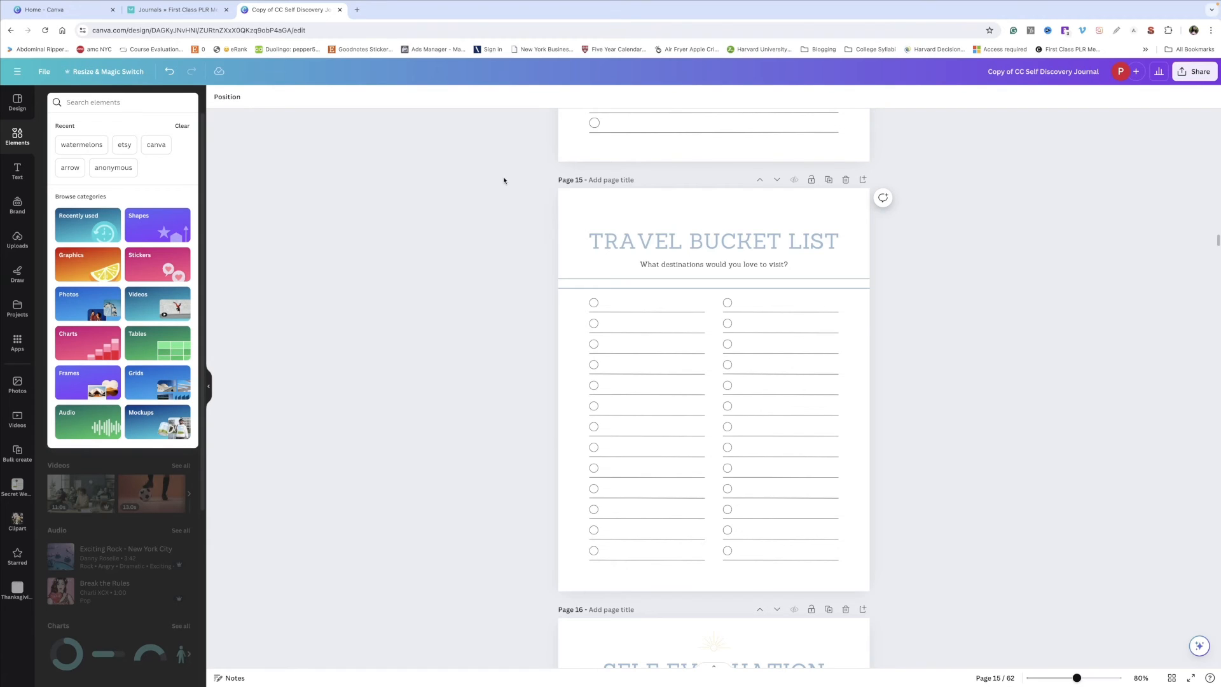
{"action": "type", "text": "pretze"}
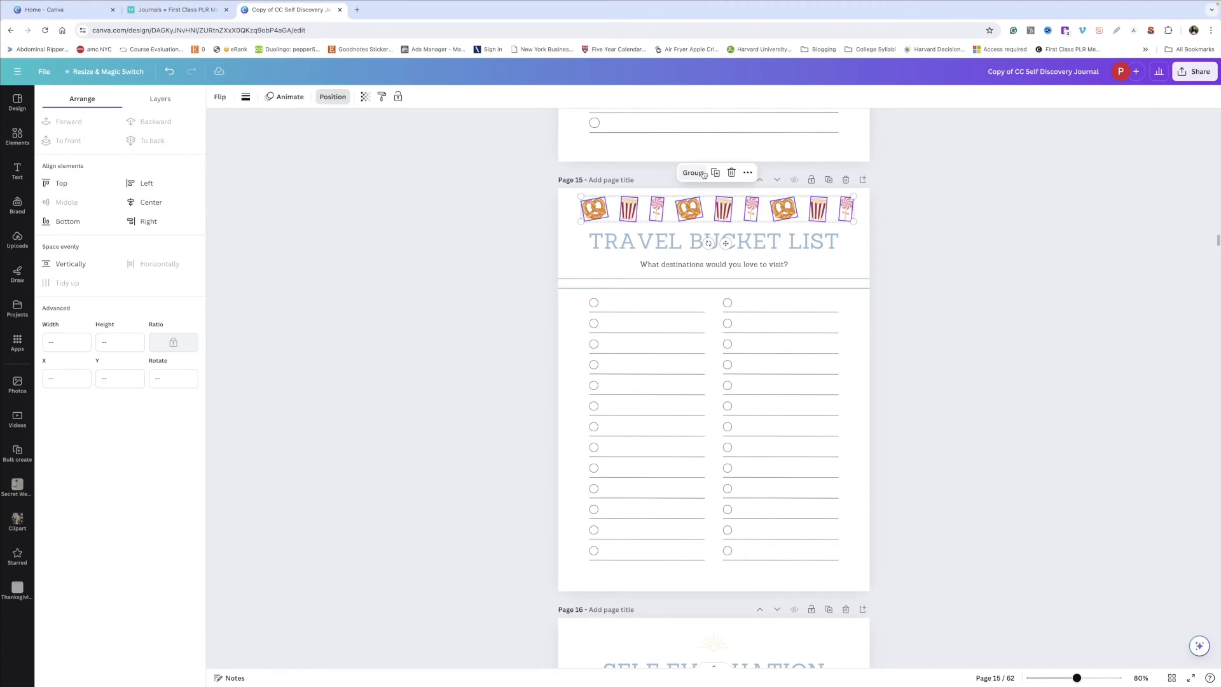
{"action": "left_click", "coordinate": [693, 172]}
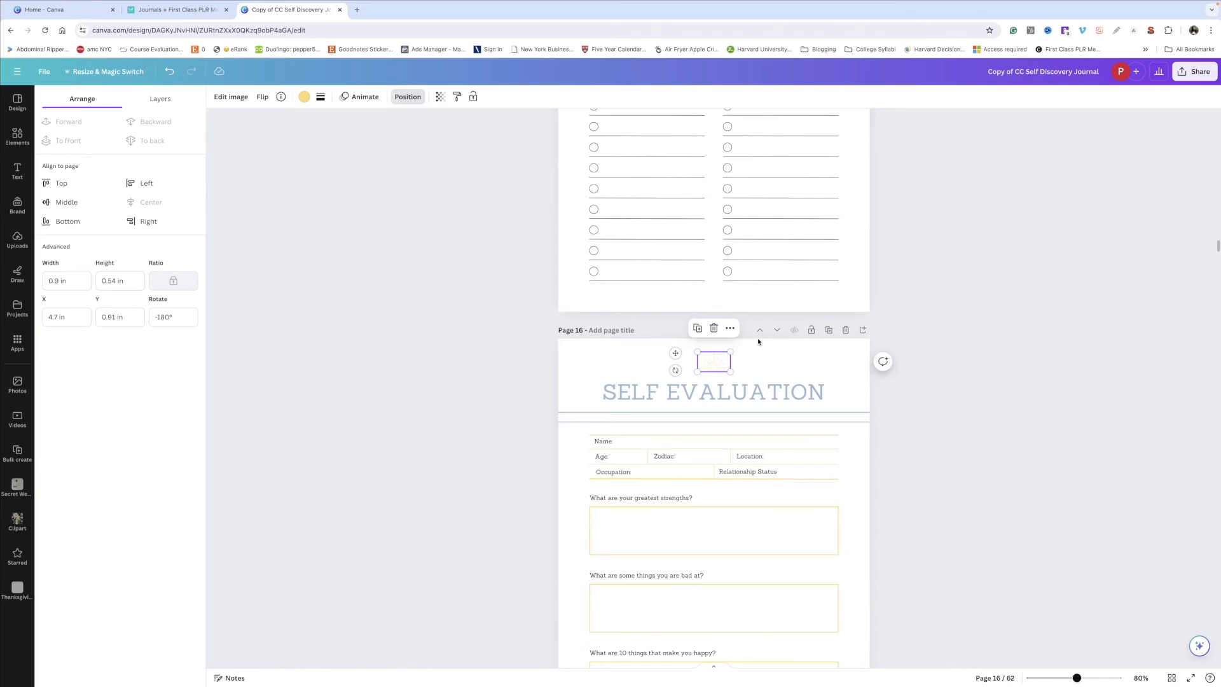
Step: Delete the small graphic above the Self Evaluation heading on page 16 and paste the treat border there
{"action": "key", "text": "Delete"}
{"action": "scroll", "coordinate": [724, 175], "scroll_direction": "down", "scroll_amount": 3}
{"action": "key", "text": "ctrl+v"}
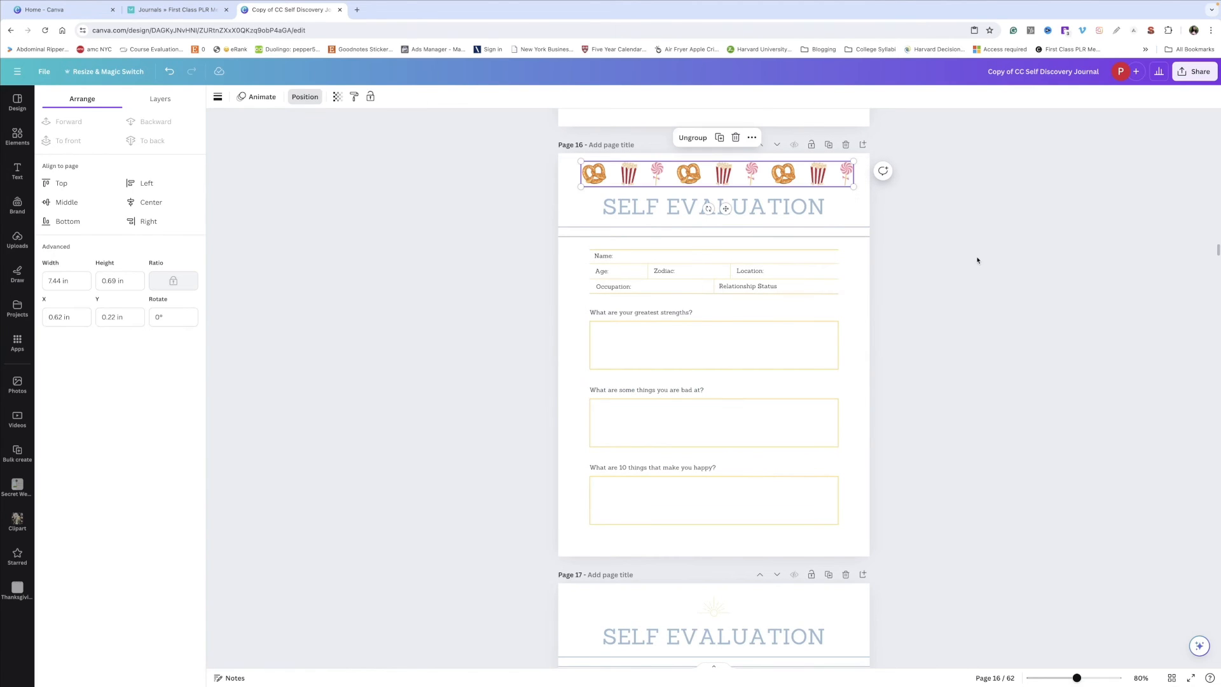
{"action": "left_click", "coordinate": [977, 260]}
Step: Scroll through the Self Evaluation pages to check the treat borders at their tops
{"action": "scroll", "coordinate": [977, 260], "scroll_direction": "down", "scroll_amount": 5}
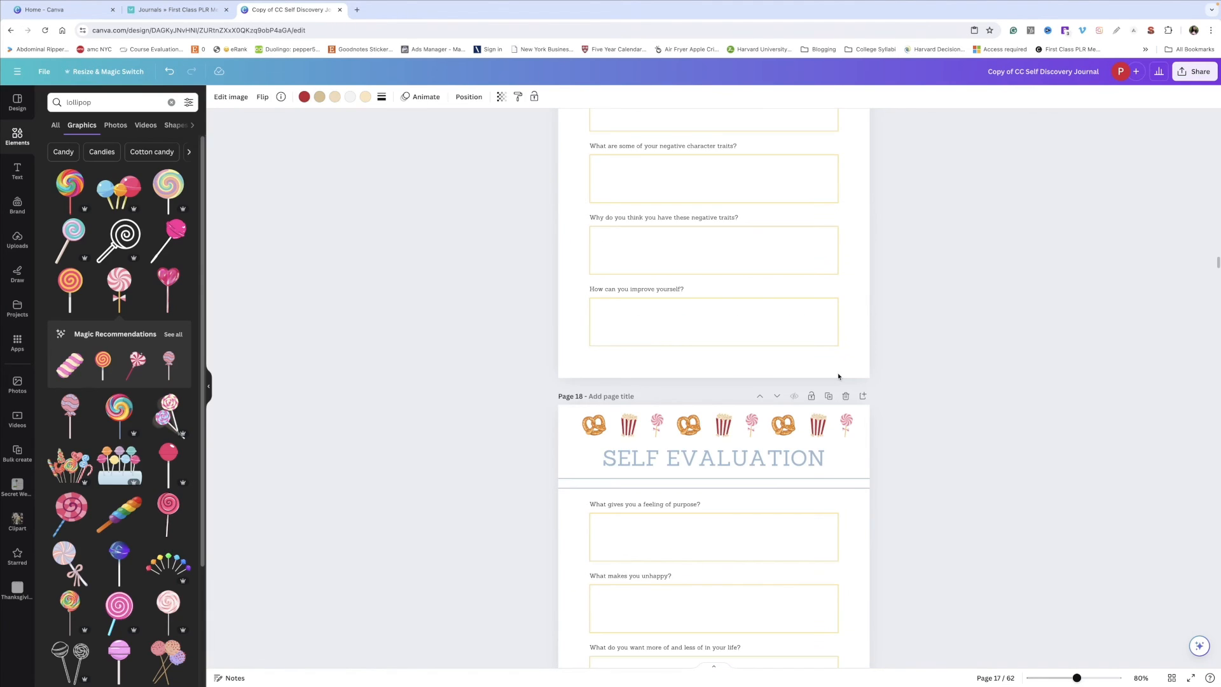
{"action": "scroll", "coordinate": [821, 414], "scroll_direction": "down", "scroll_amount": 2}
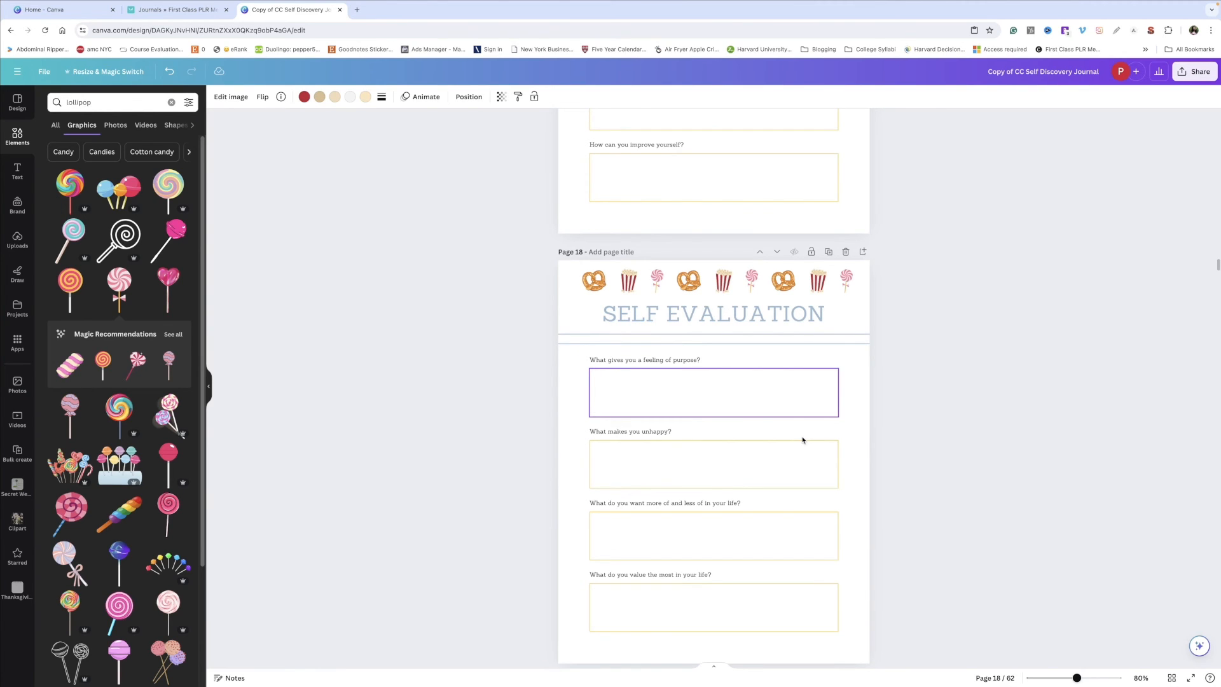
{"action": "scroll", "coordinate": [838, 388], "scroll_direction": "down", "scroll_amount": 4}
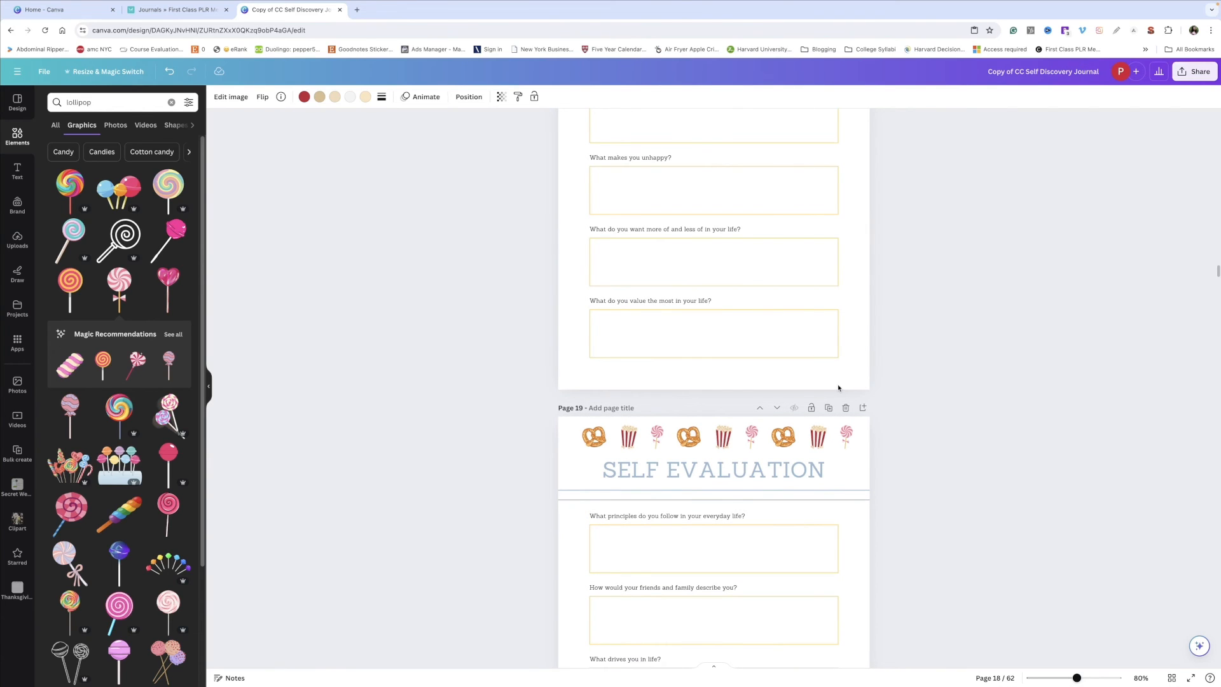
{"action": "scroll", "coordinate": [792, 387], "scroll_direction": "up", "scroll_amount": 3}
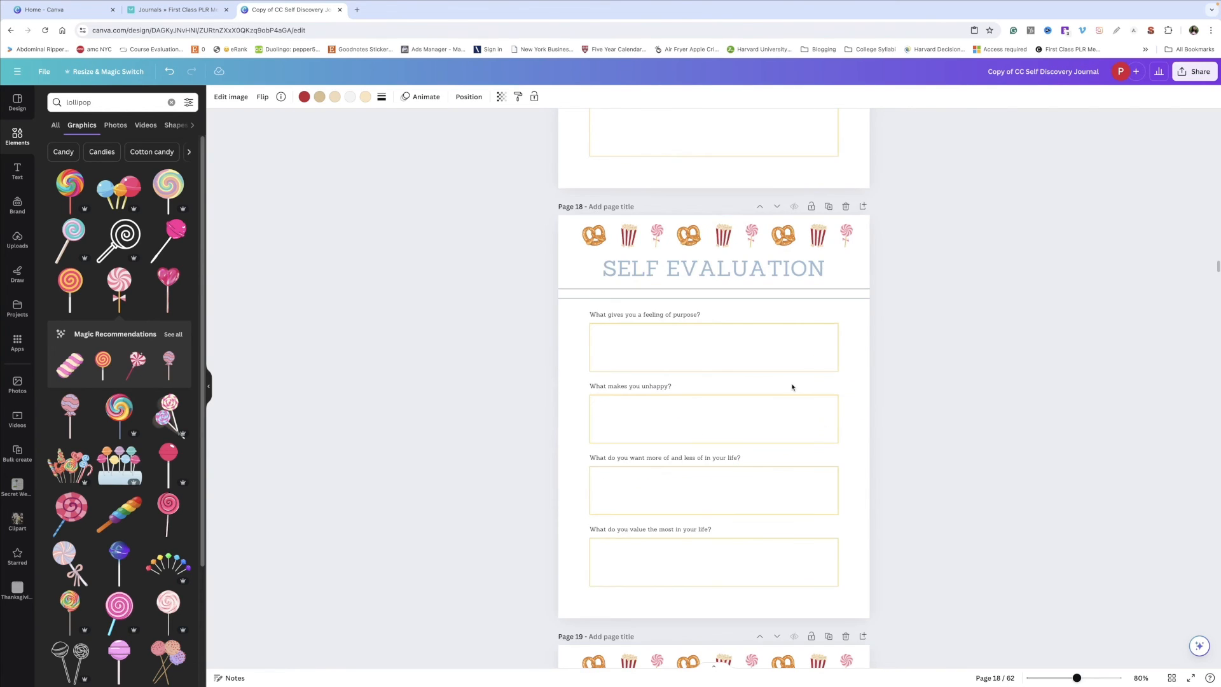
Step: Add a new blank page after page 4 and give it a light background color
{"action": "scroll", "coordinate": [786, 357], "scroll_direction": "up", "scroll_amount": 1}
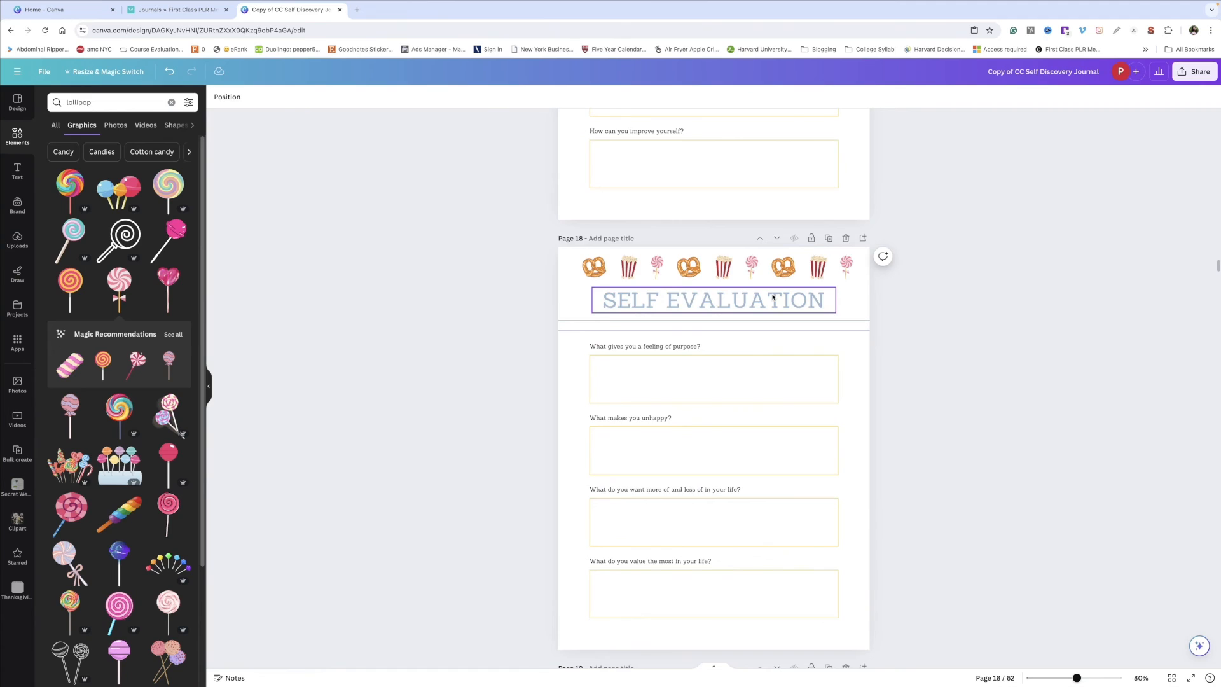
{"action": "scroll", "coordinate": [774, 297], "scroll_direction": "down", "scroll_amount": 2}
{"action": "scroll", "coordinate": [774, 297], "scroll_direction": "down", "scroll_amount": 2}
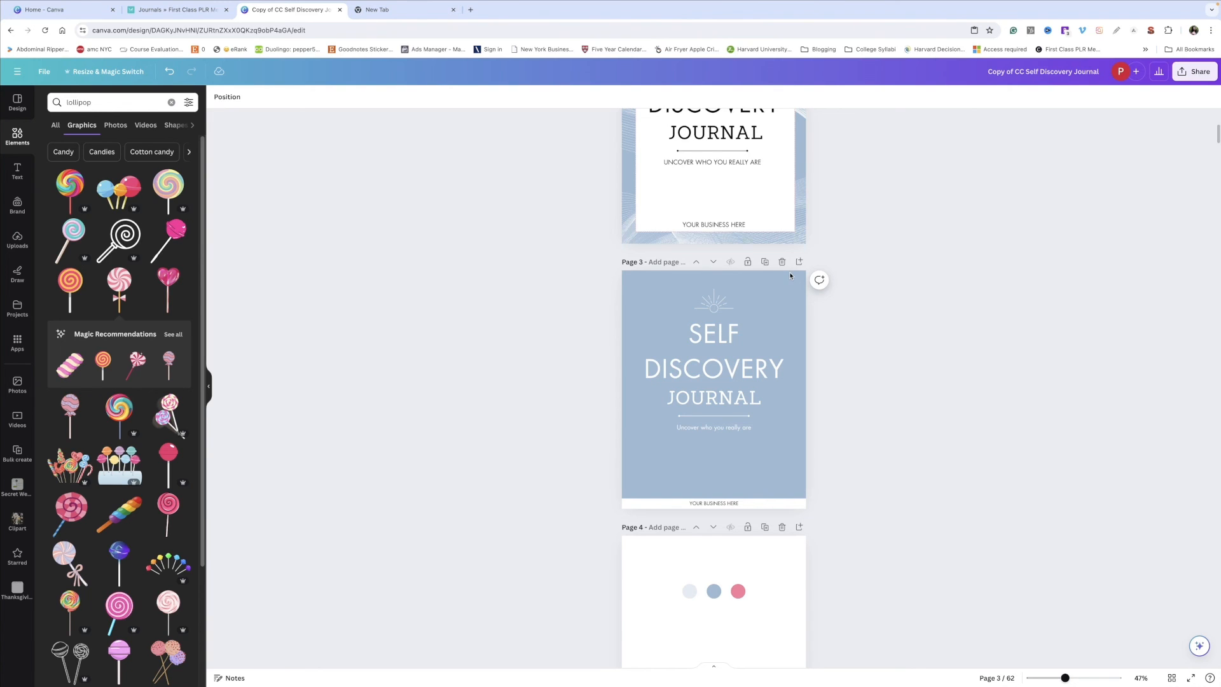
{"action": "left_click_drag", "start_coordinate": [672, 575], "coordinate": [830, 593]}
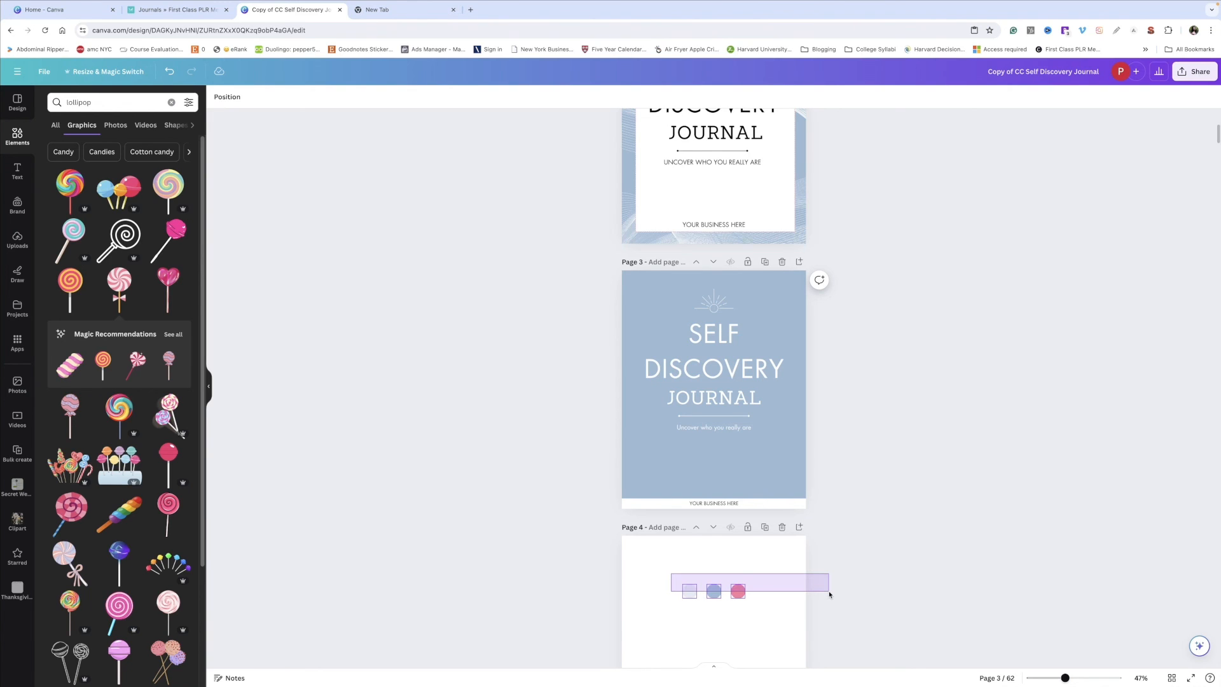
{"action": "key", "text": "ctrl+Return"}
{"action": "left_click", "coordinate": [218, 97]}
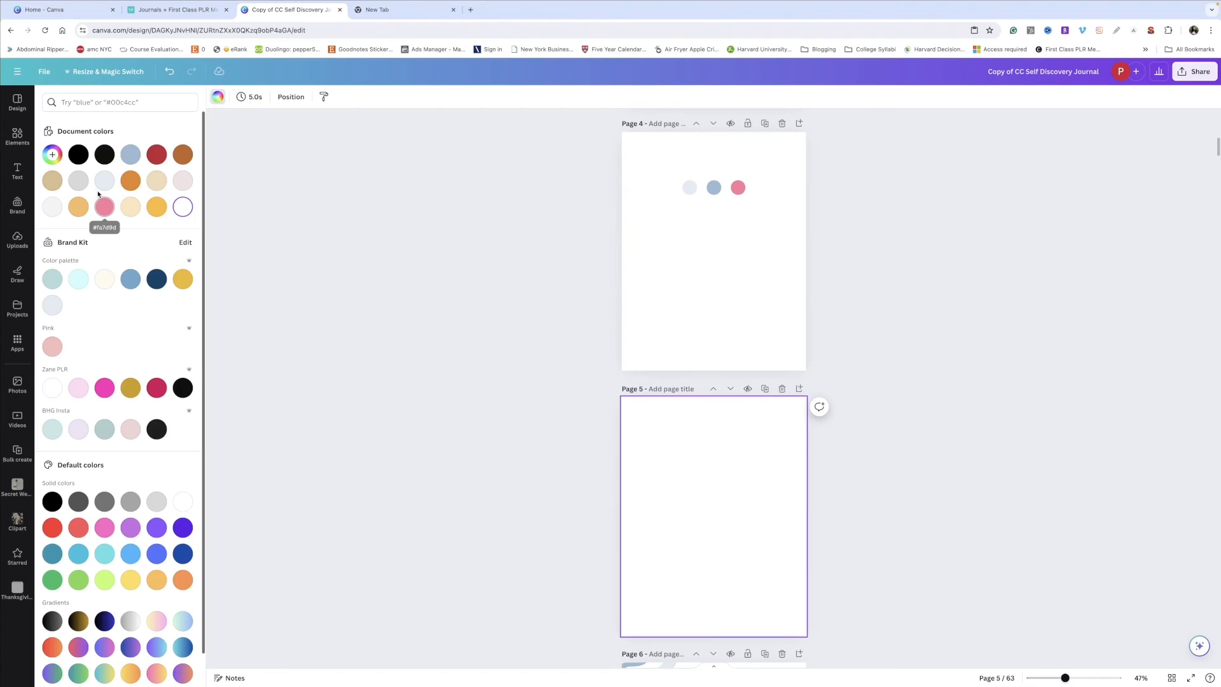
{"action": "left_click", "coordinate": [479, 367]}
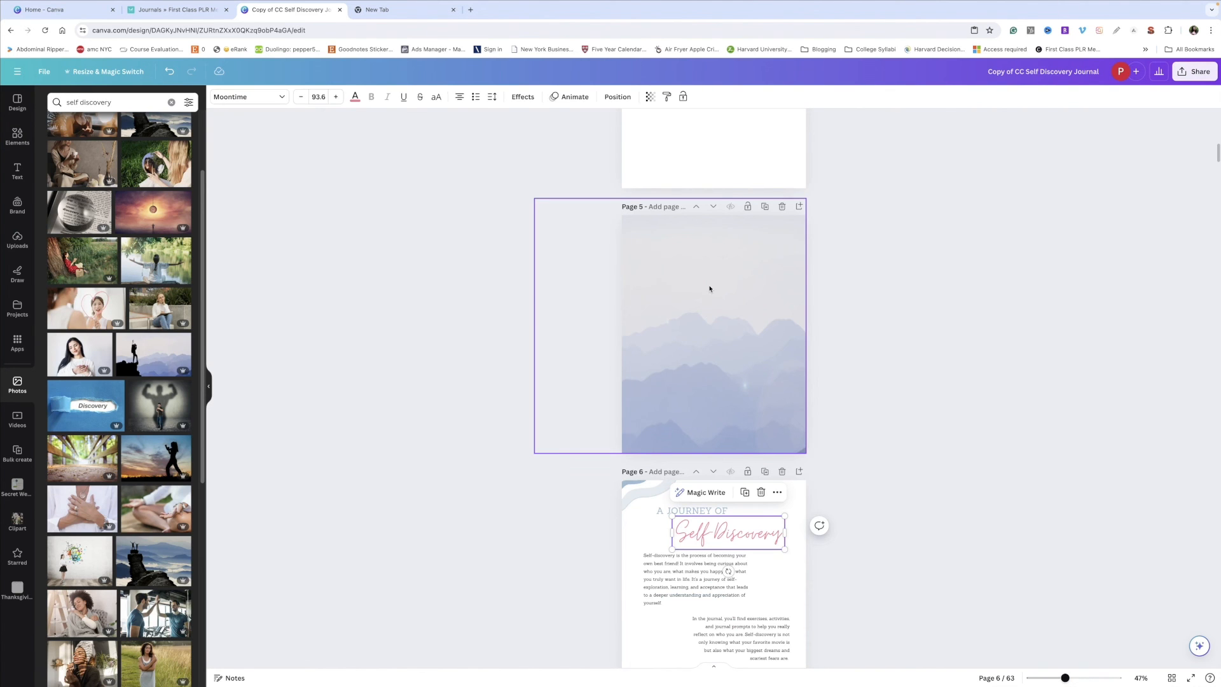
Step: Paste the copied 'Your Road to Self-Discovery' mountain cover design onto the new page 5
{"action": "type", "text": "Self Discovery"}
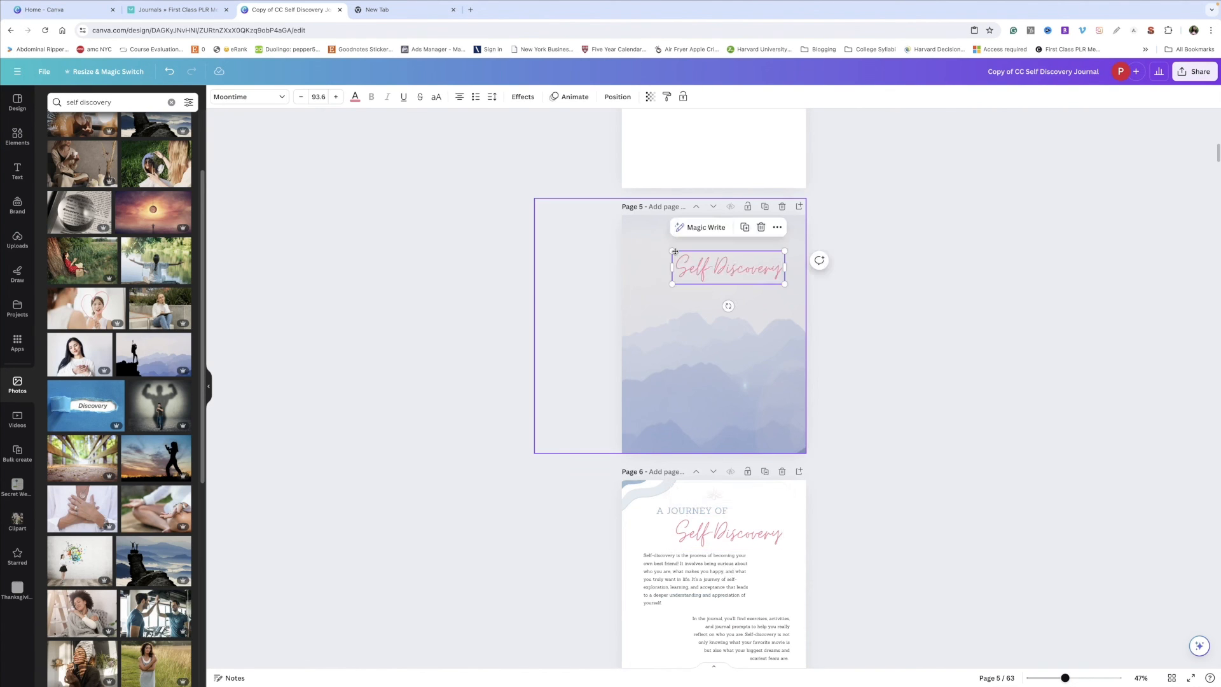
{"action": "left_click", "coordinate": [1061, 273]}
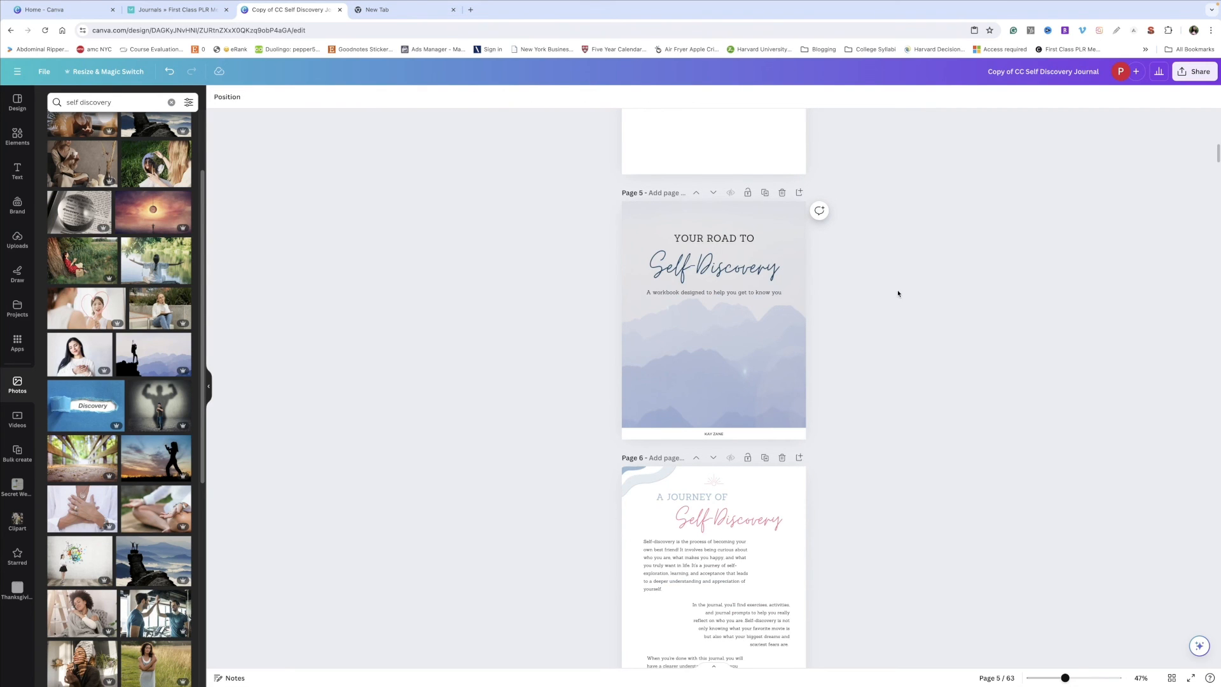
{"action": "scroll", "coordinate": [898, 293], "scroll_direction": "down", "scroll_amount": 1}
{"action": "left_click", "coordinate": [714, 417]}
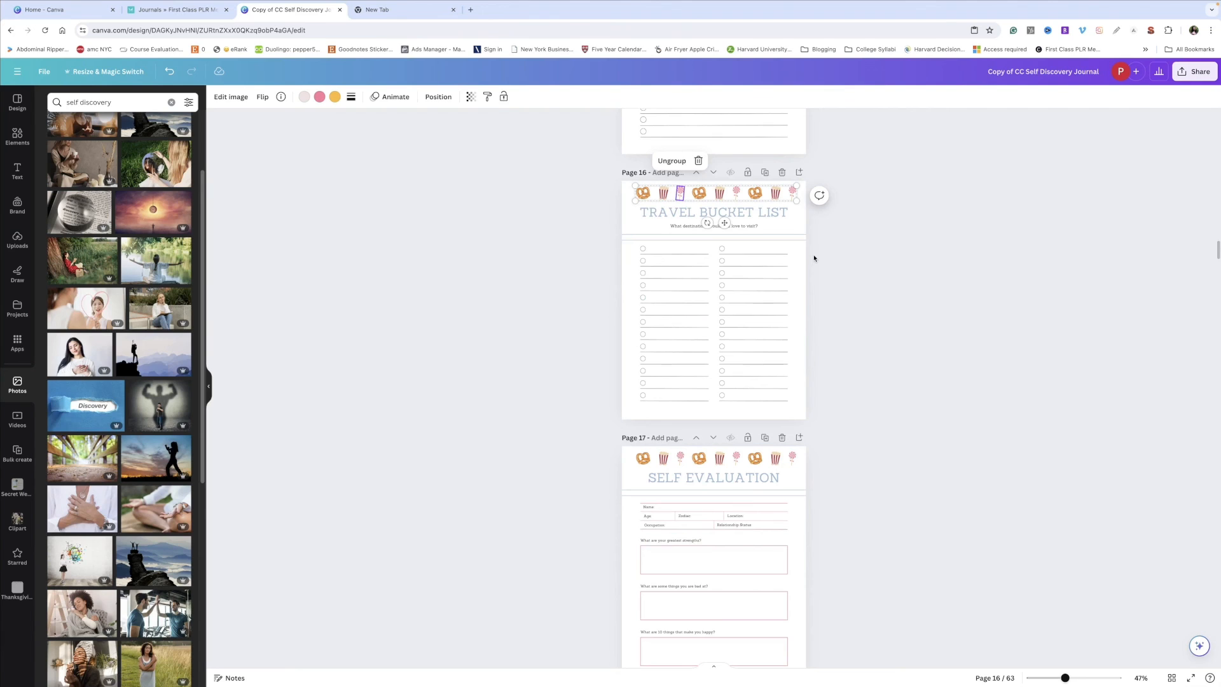
{"action": "scroll", "coordinate": [747, 317], "scroll_direction": "up", "scroll_amount": 3}
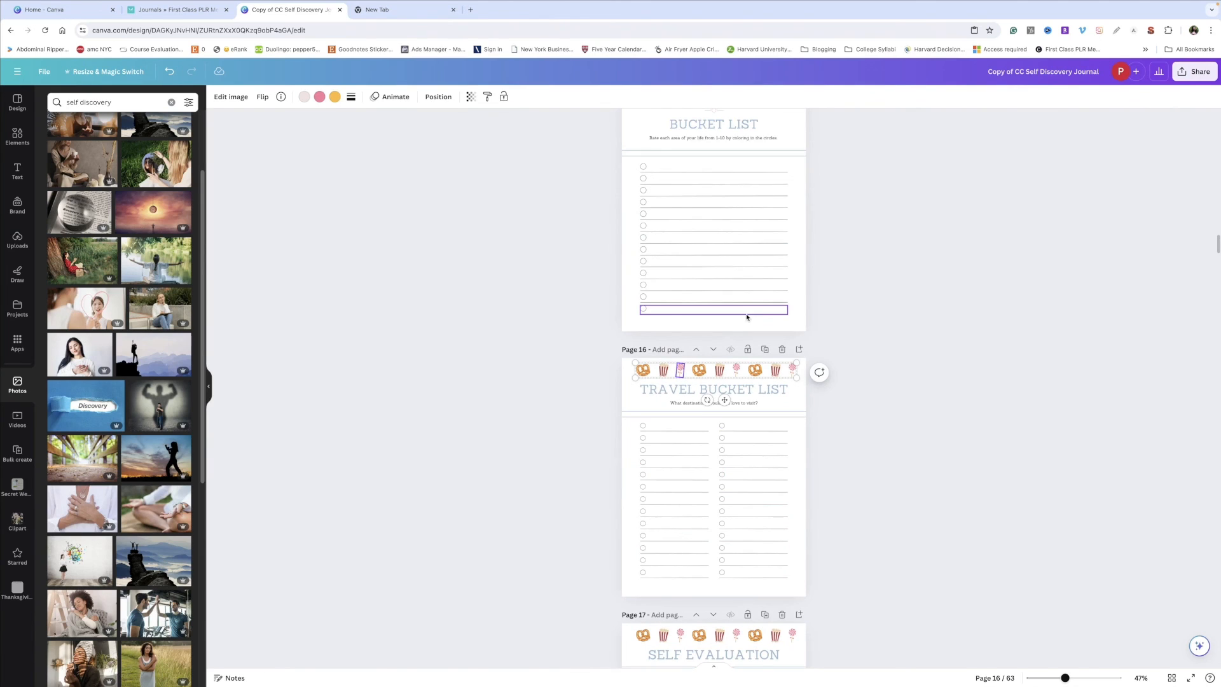